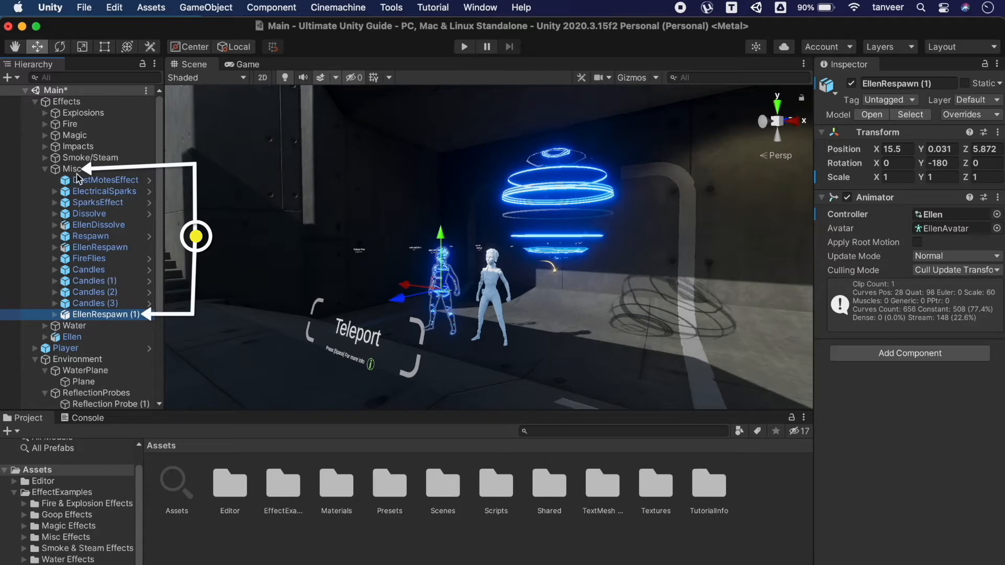
Step: Move the EllenRespawn (1) character along its X axis in the scene
drag(403, 285, 507, 297)
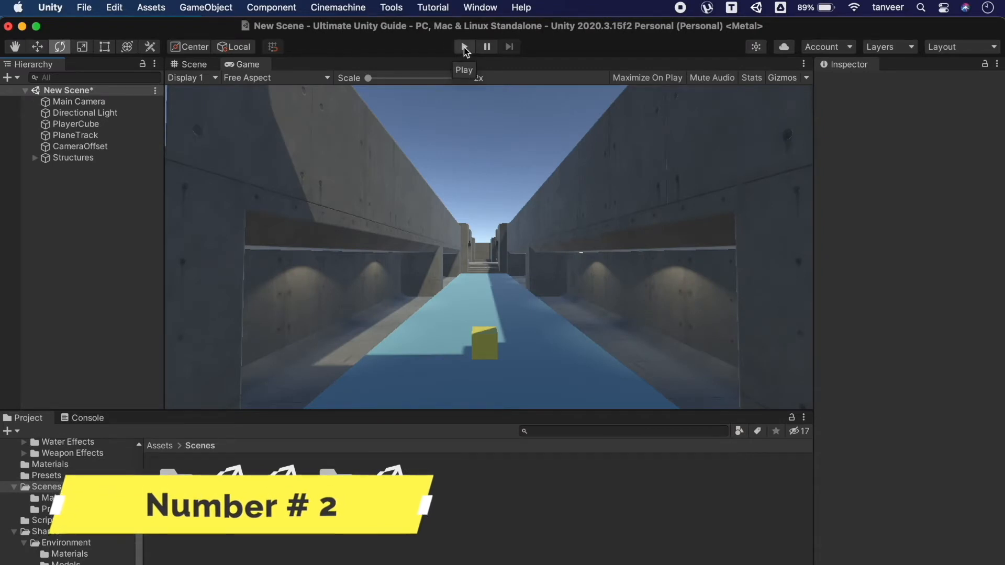
Step: Run the scene and focus the Scene view on the moving PlayerCube
click(465, 47)
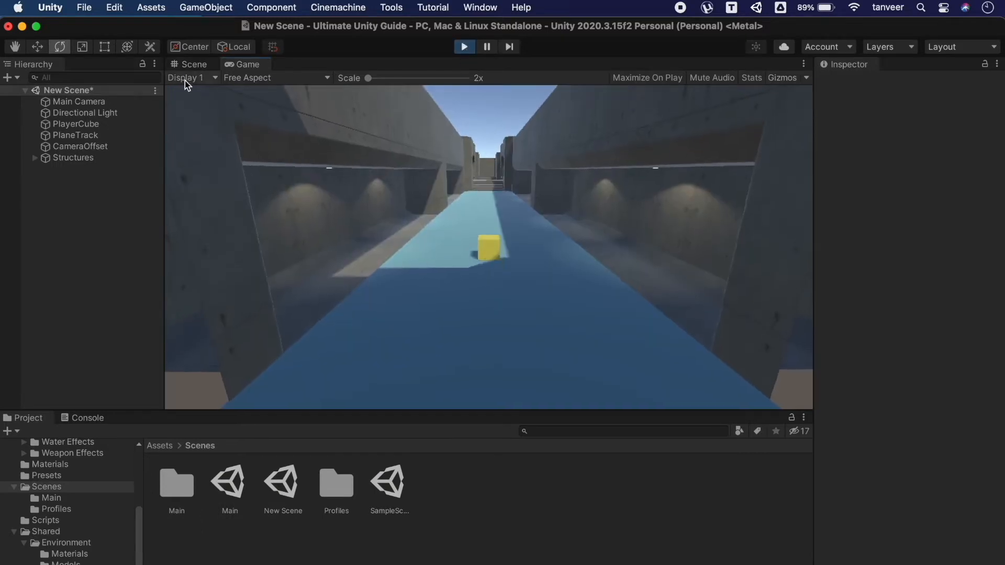
click(191, 65)
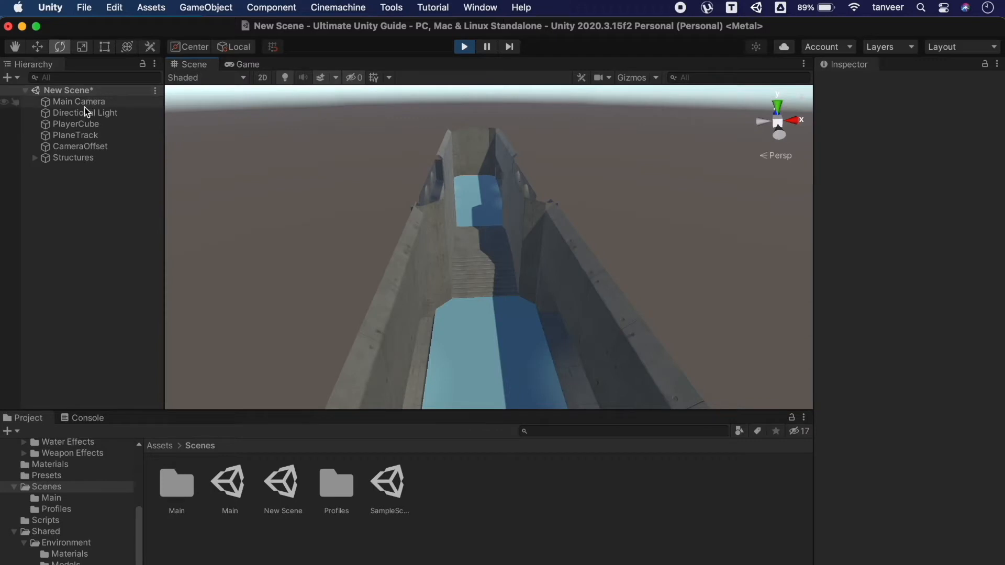
click(77, 126)
double_click(77, 126)
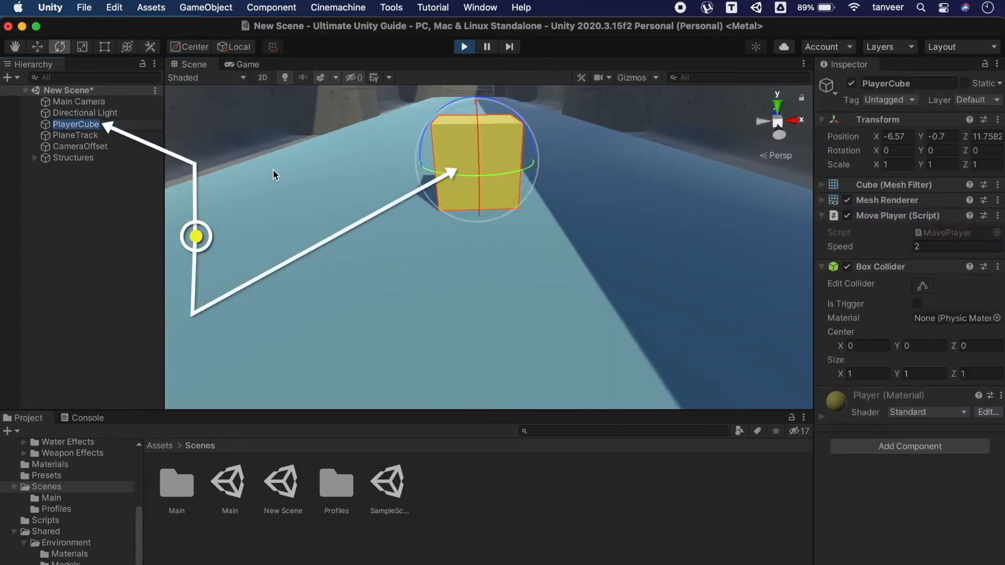
alt+drag(275, 174, 276, 177)
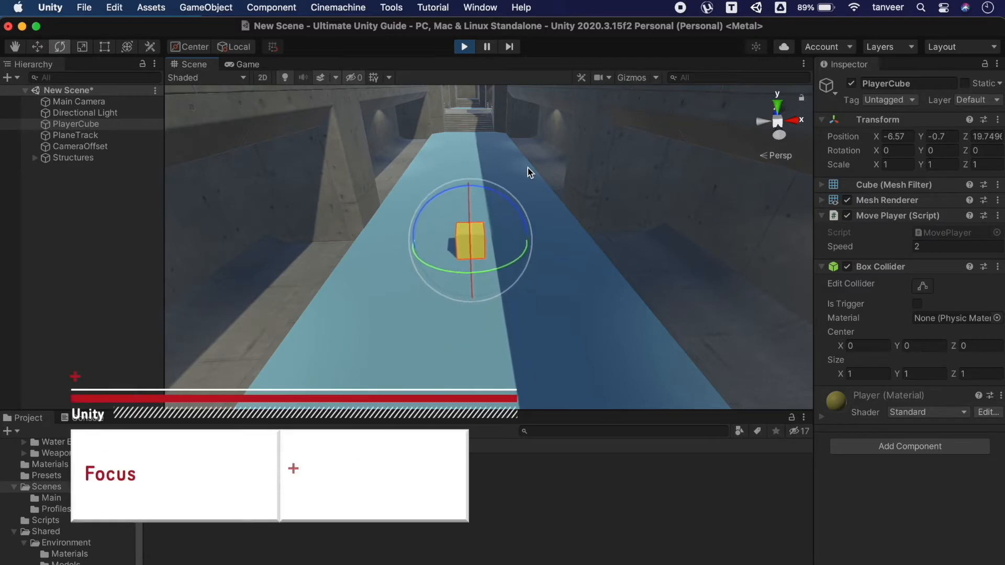
key(f)
Step: Dock the Game view beside the Scene view and refocus the Scene view on PlayerCube
drag(248, 65, 530, 206)
key(f)
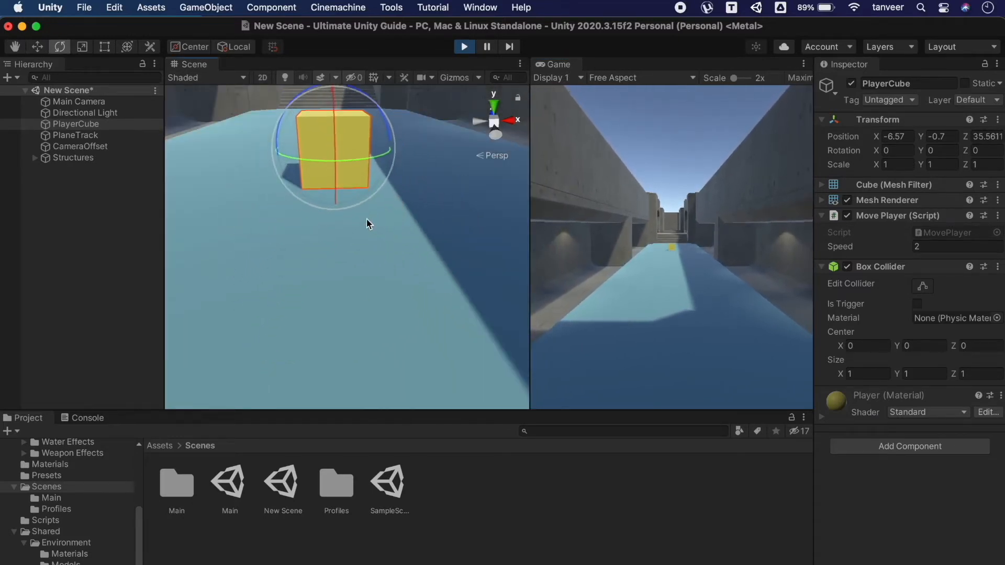
key(f)
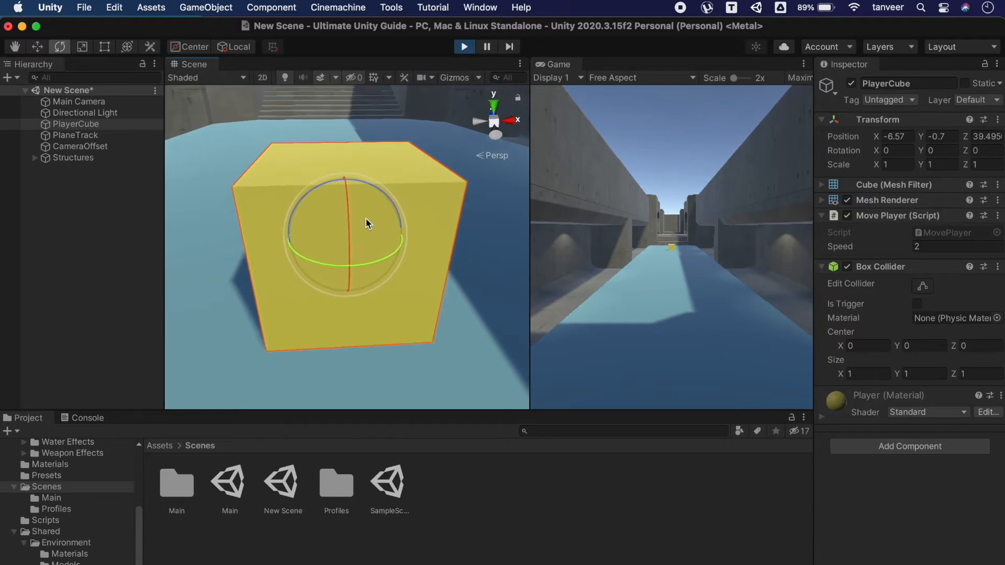
Step: Lock the Scene view's focus onto the moving PlayerCube and re-lock it after looking around
right_drag(367, 218, 340, 141)
key(shift+f)
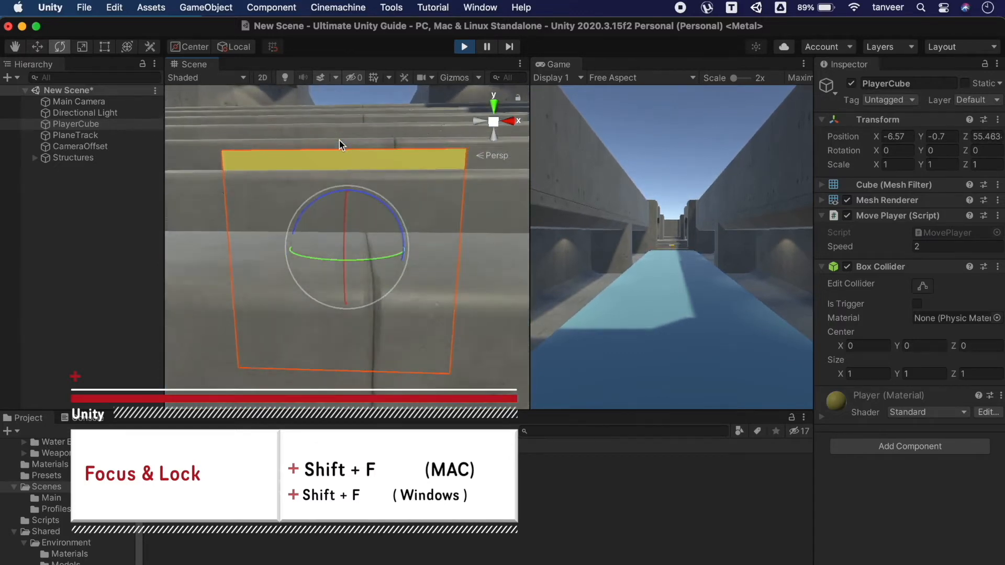
alt+drag(340, 142, 351, 233)
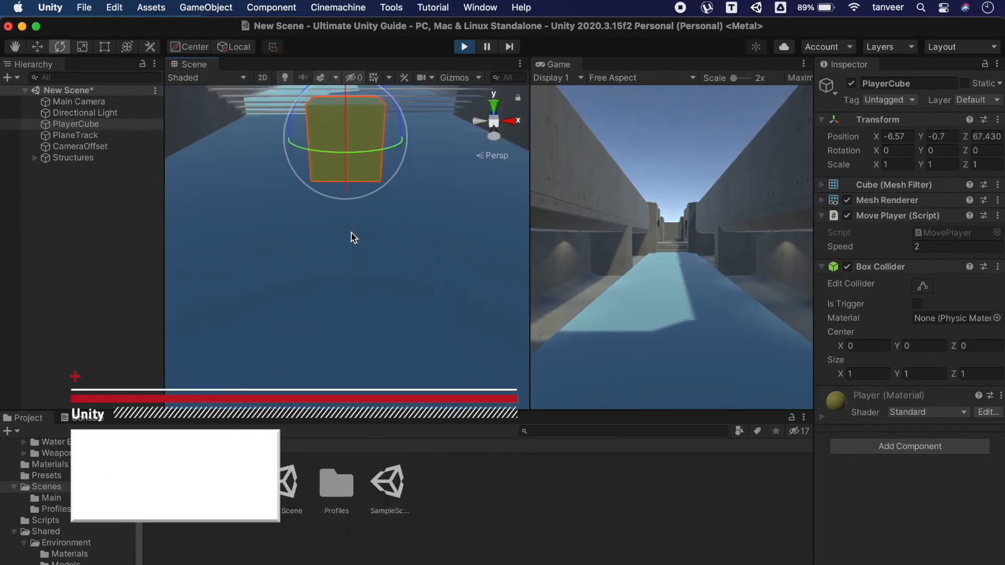
key(shift+f)
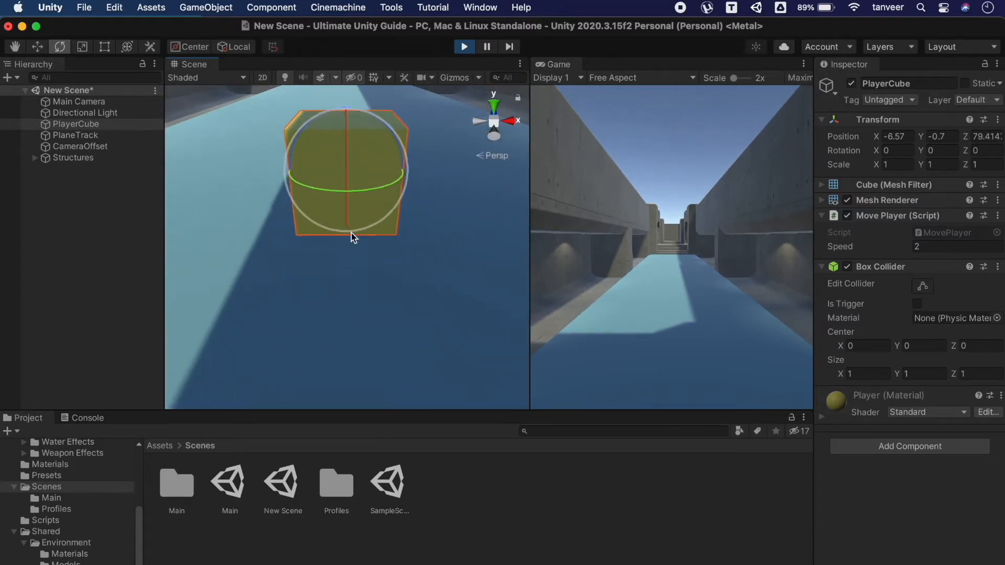
right_drag(351, 234, 351, 165)
key(s)
key(w)
key(shift+f)
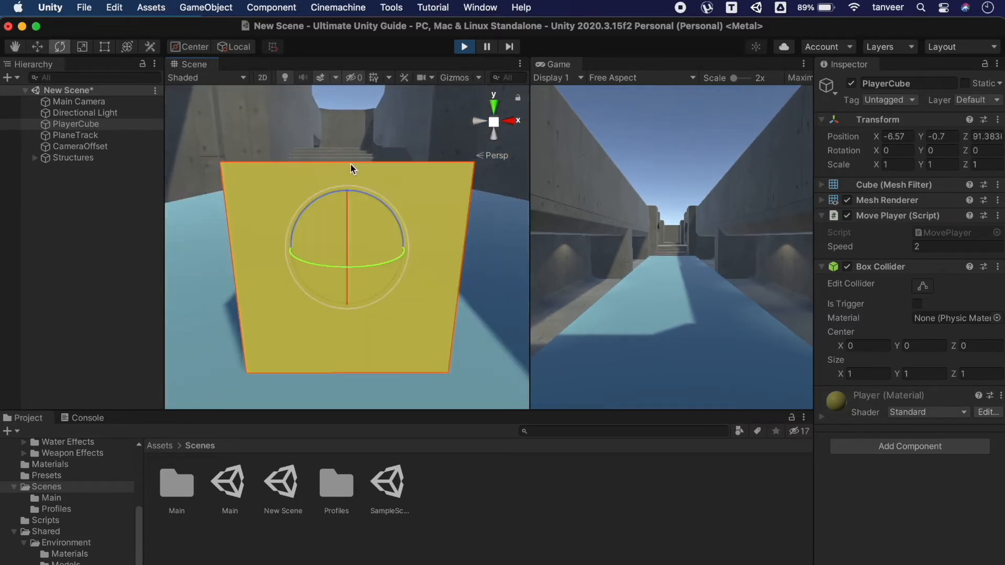
click(102, 102)
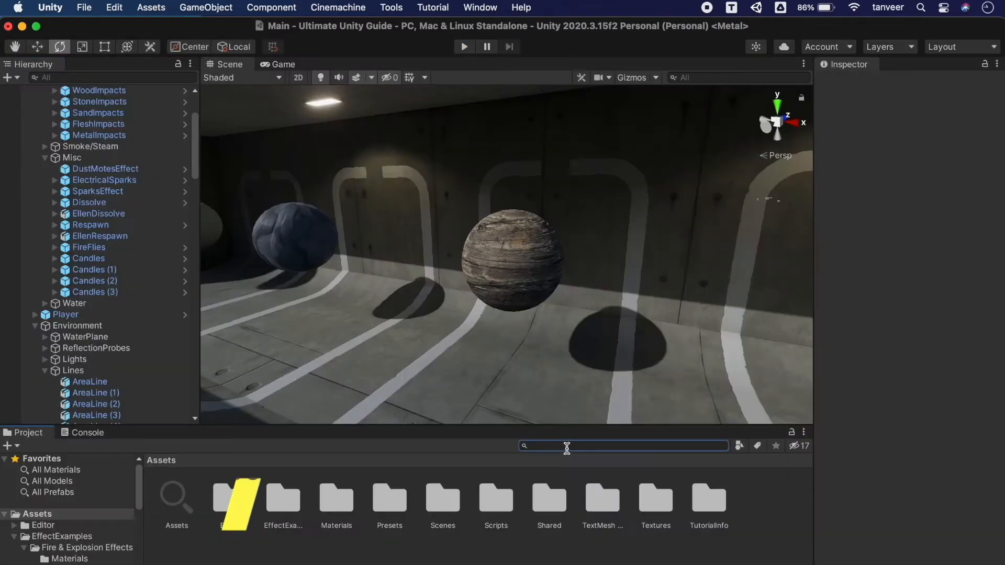
Step: Search the project assets for "Models", open the Misc Effects Models folder and select the collapsed Ellen model
text(Models)
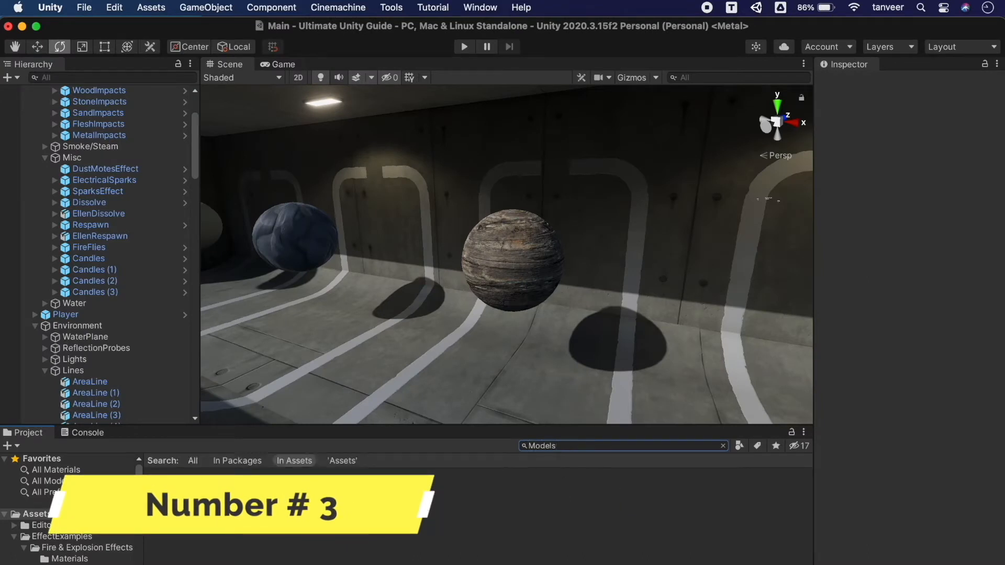
double_click(230, 499)
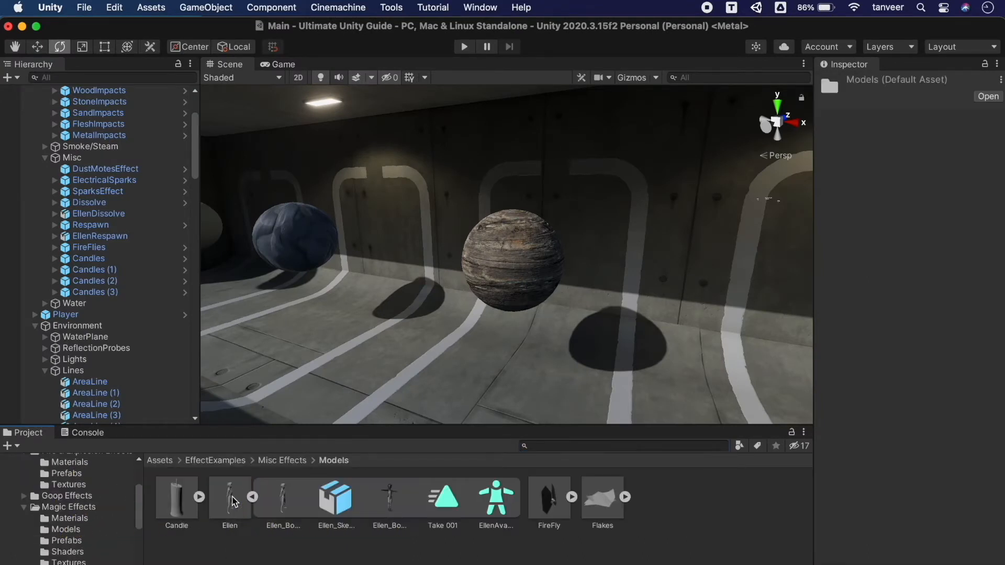
click(252, 498)
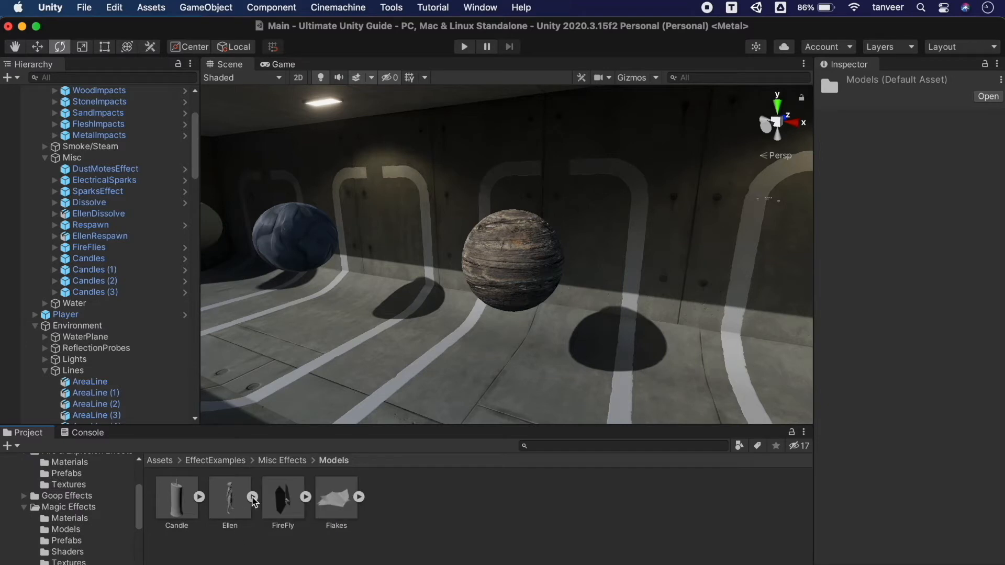
click(230, 503)
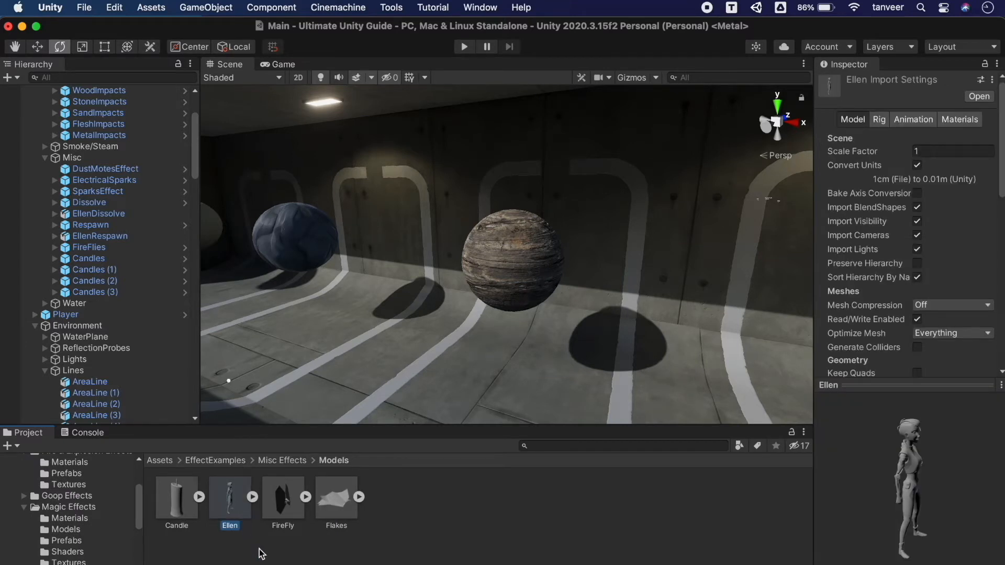
click(273, 506)
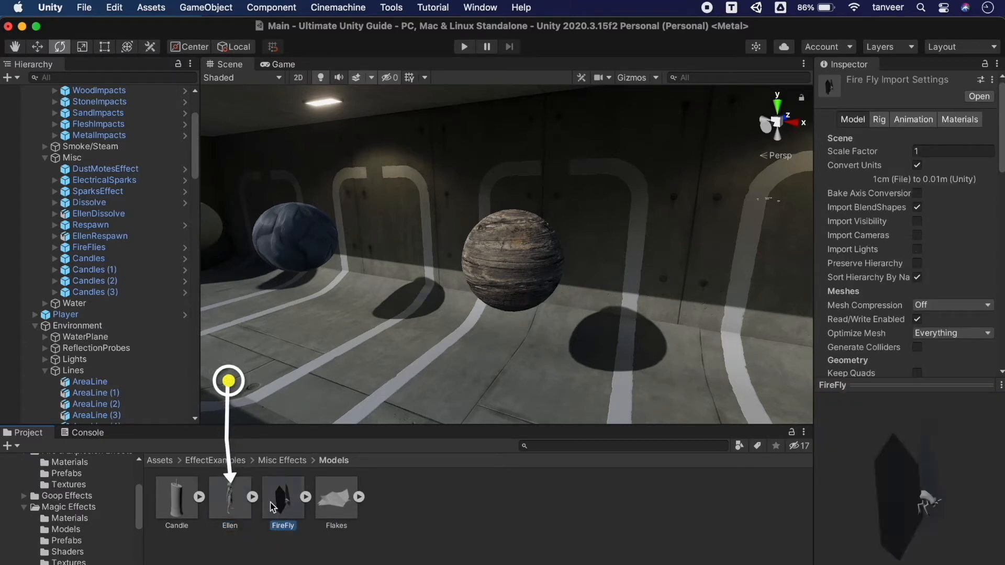
click(244, 503)
key(Left)
click(230, 500)
Step: Widen the Inspector and look through the Ellen model's Model import settings
drag(816, 341, 596, 339)
scroll(752, 255, down, 10)
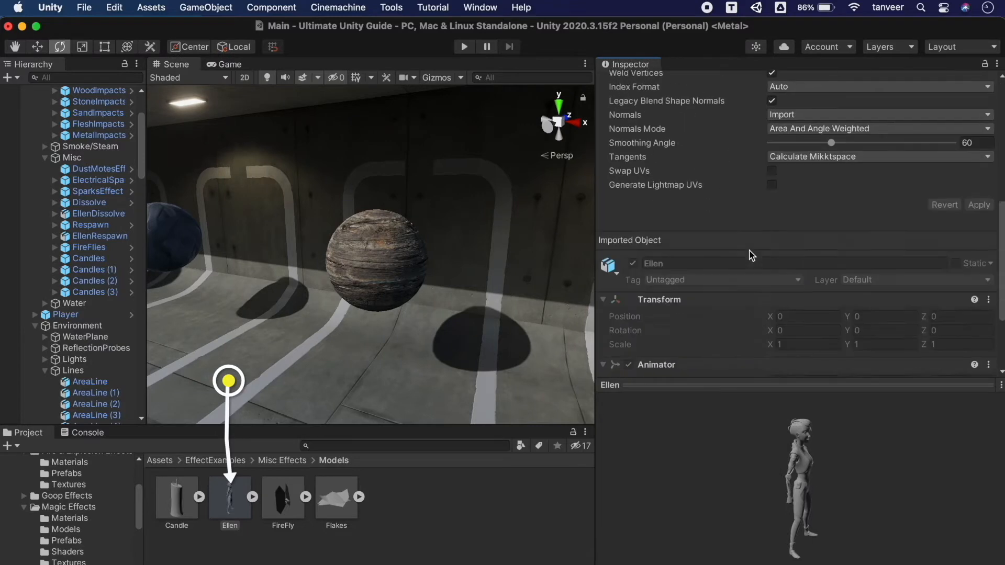
scroll(748, 251, up, 10)
scroll(748, 250, up, 1)
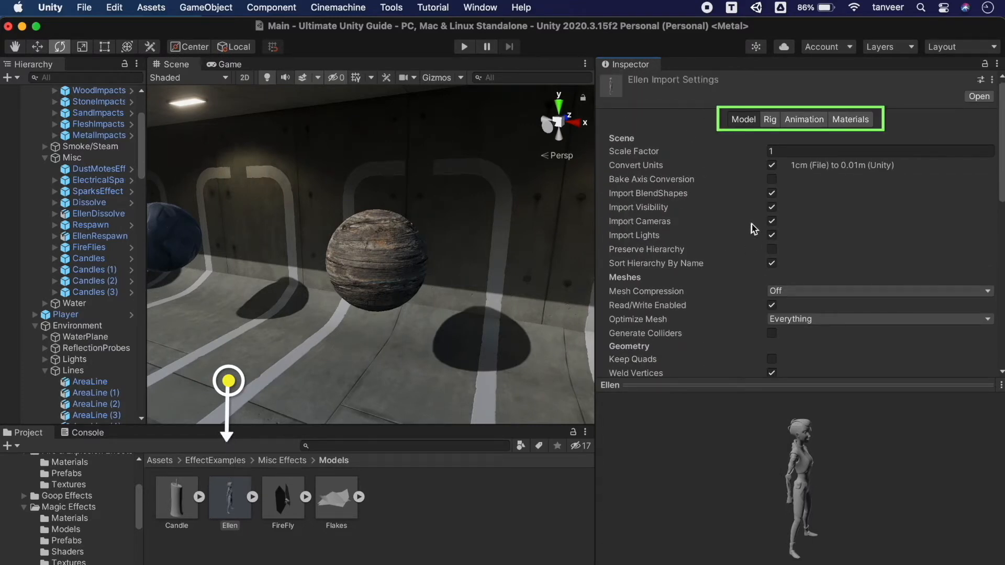
Step: Examine Ellen's Rig, Animation and Materials import settings, previewing the Take 001 clip, and return to the Model settings
click(771, 120)
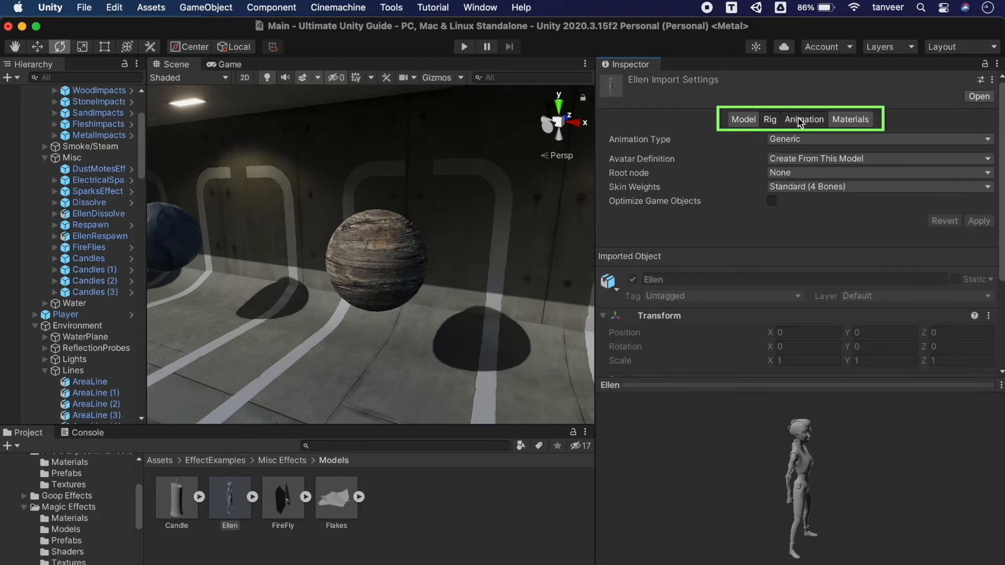
click(801, 121)
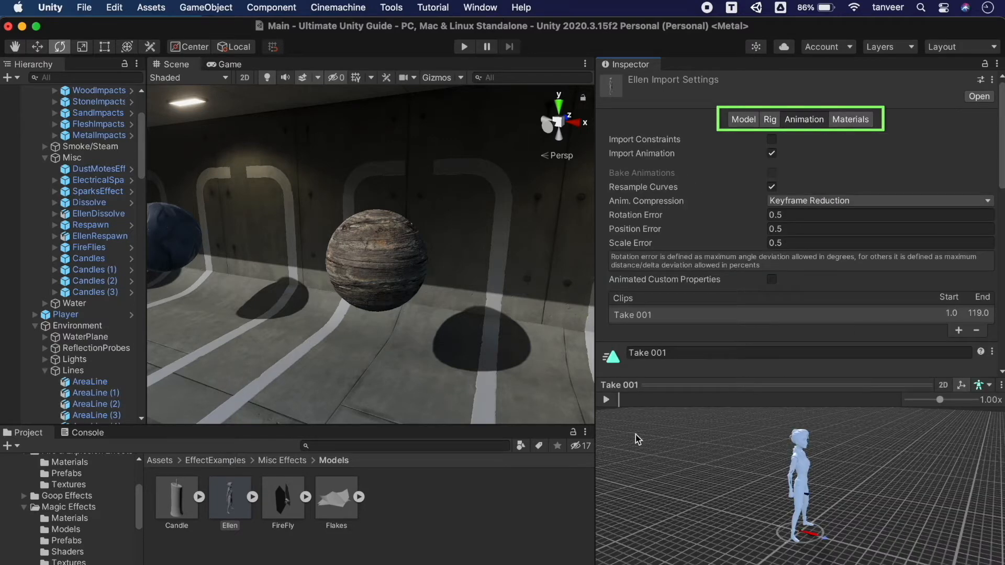
click(609, 400)
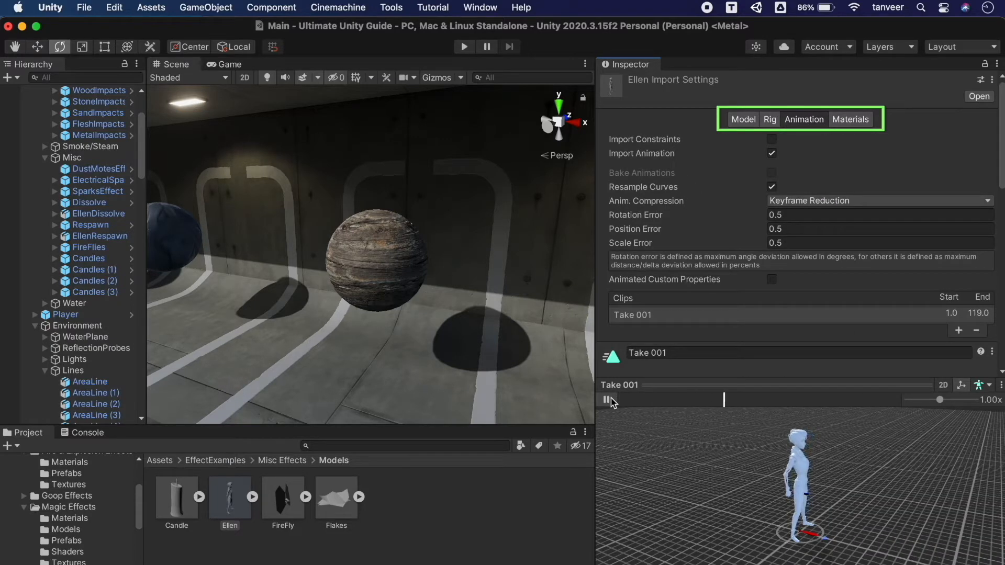
click(857, 119)
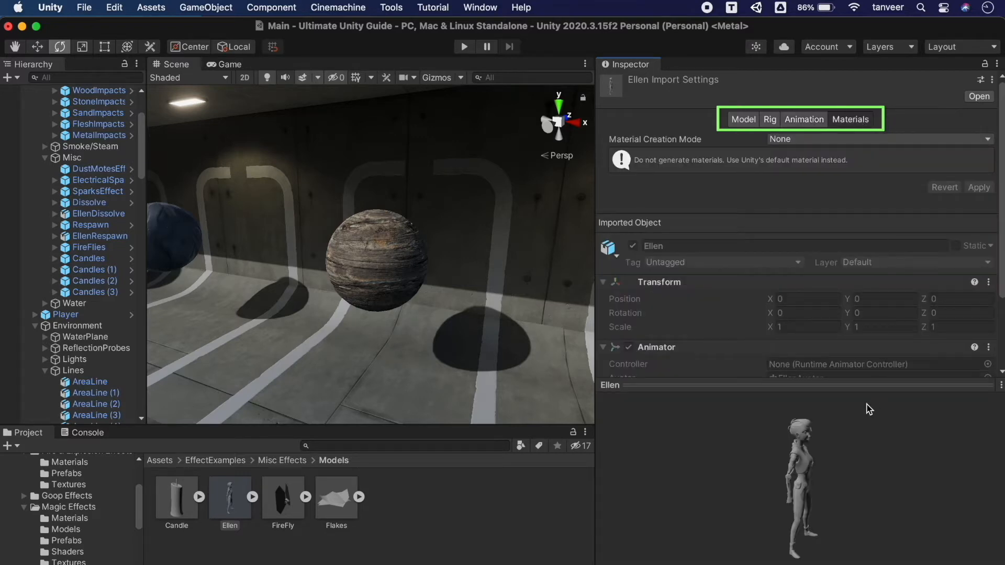
scroll(750, 310, down, 4)
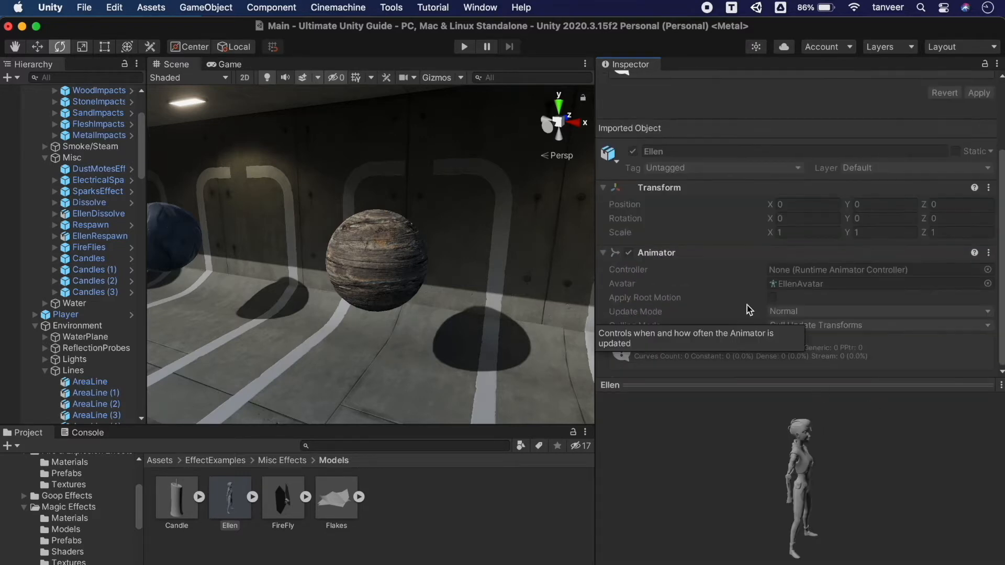
scroll(771, 190, up, 4)
click(752, 124)
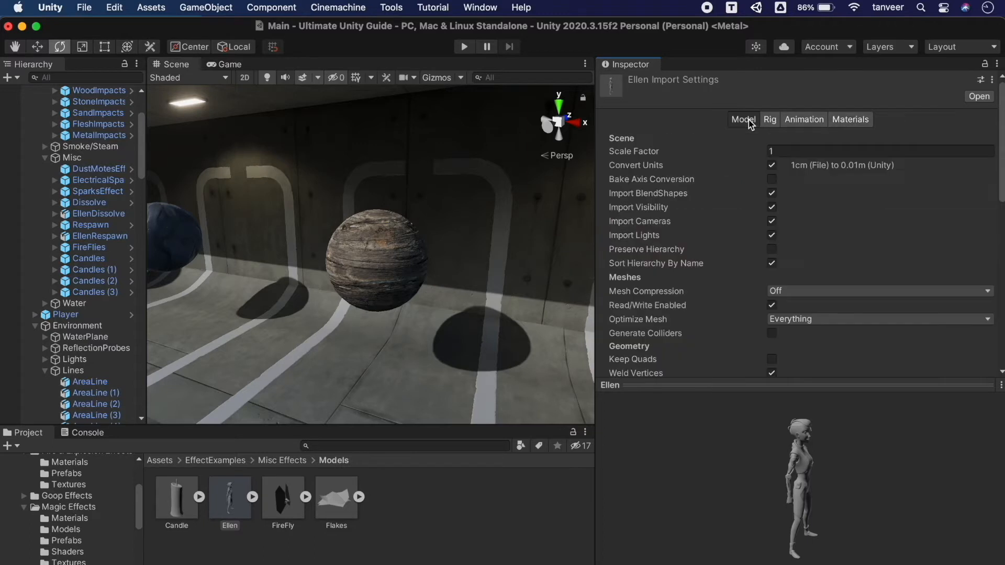
Step: Expand the Ellen model and inspect its Ellen_Body object, Ellen_Skeleton and Ellen_Body mesh
click(254, 498)
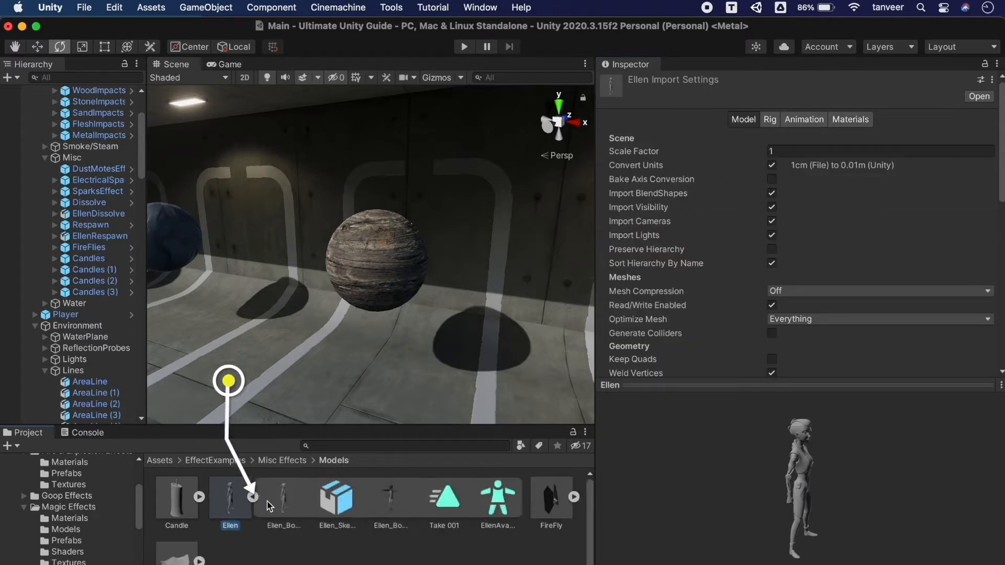
click(285, 498)
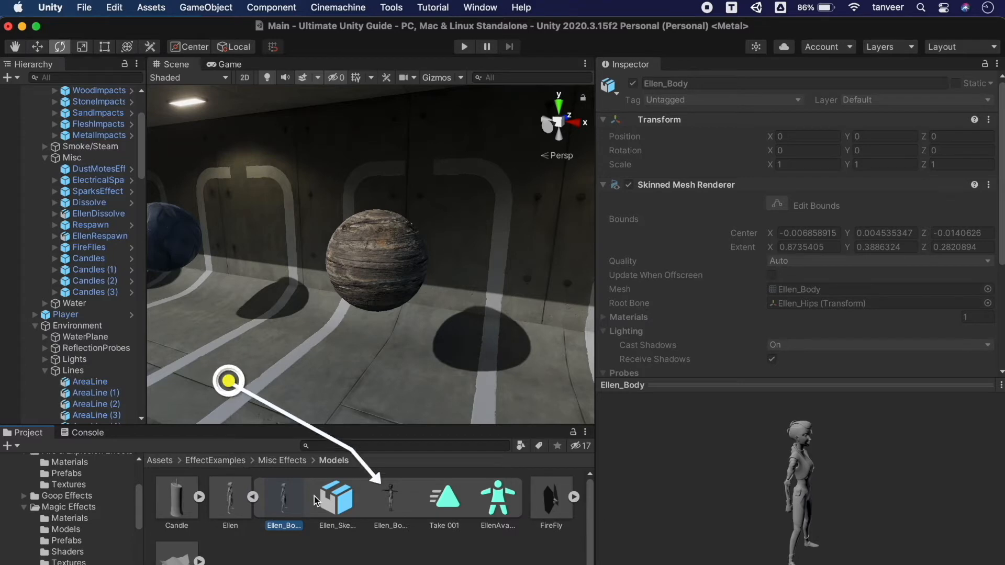
click(336, 501)
click(388, 500)
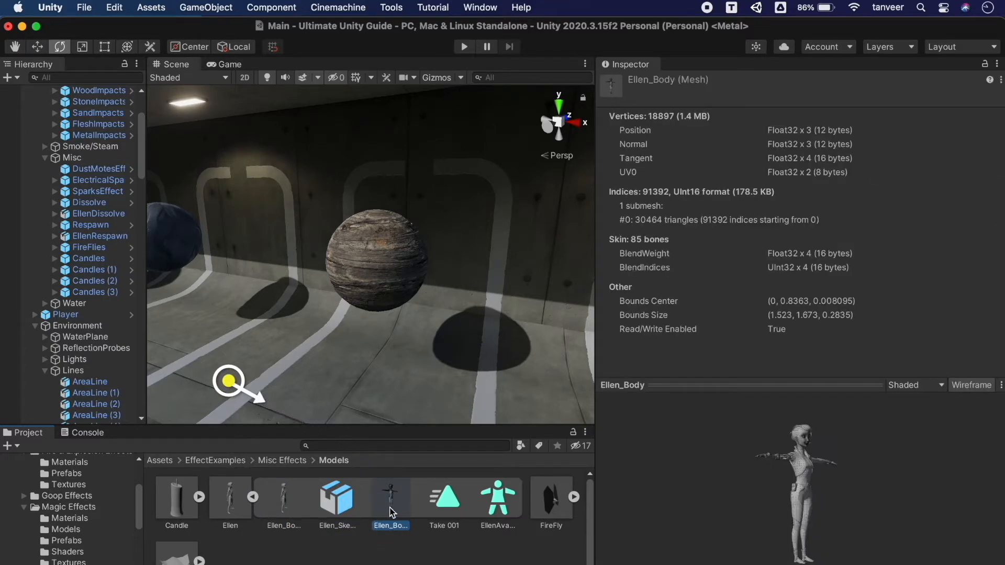
Step: Show the Models folder contents as a list and select the Ellen_Body mesh under Ellen
drag(569, 564, 546, 564)
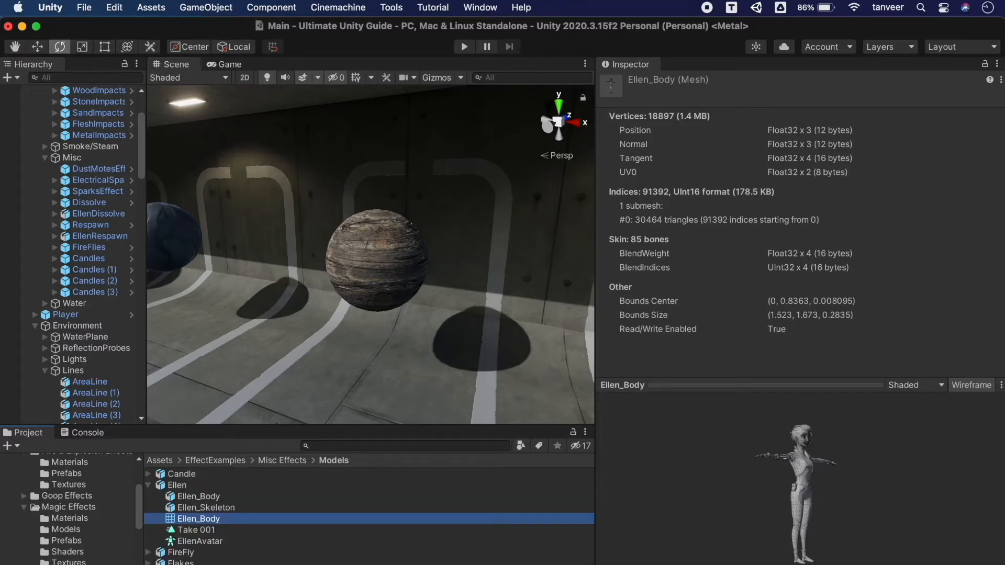
click(178, 486)
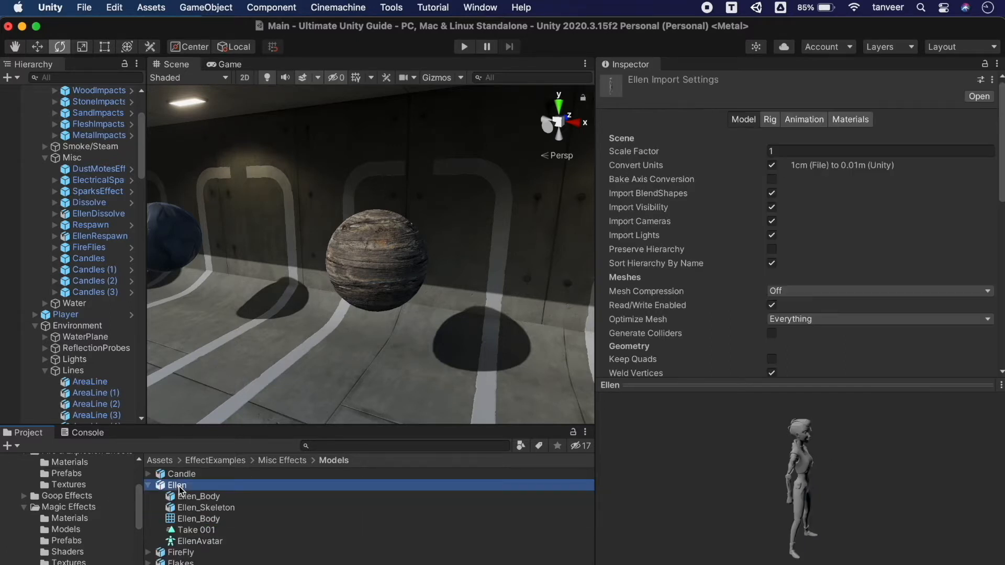
click(212, 520)
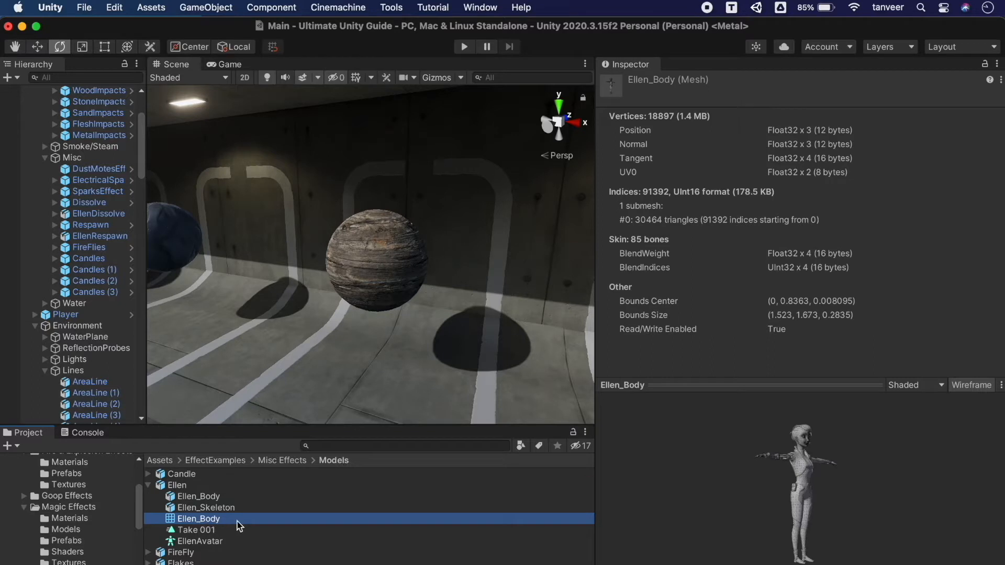
Step: Enlarge the Ellen_Body mesh preview and hide its wireframe overlay
drag(831, 381, 825, 374)
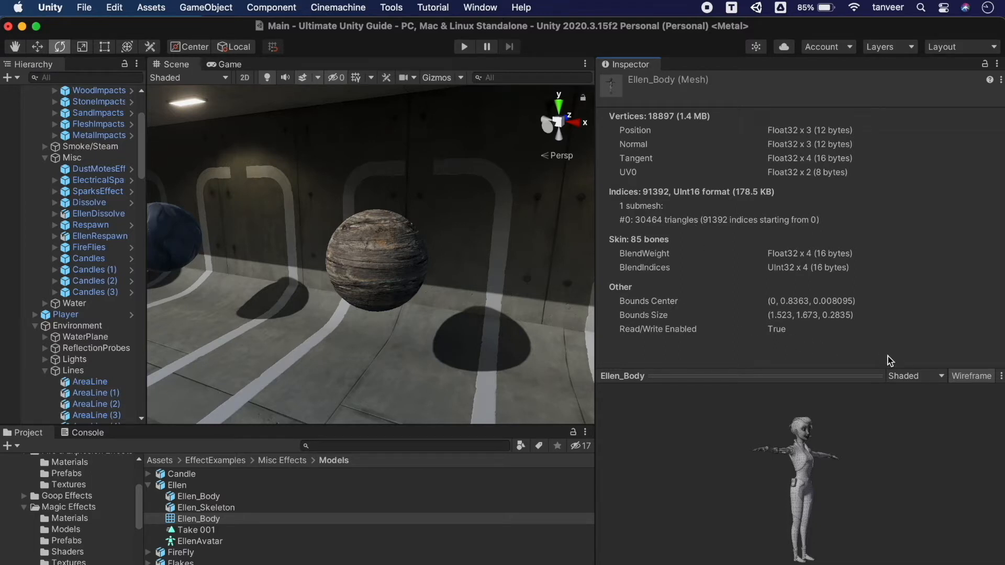
drag(857, 376, 840, 144)
drag(597, 207, 483, 213)
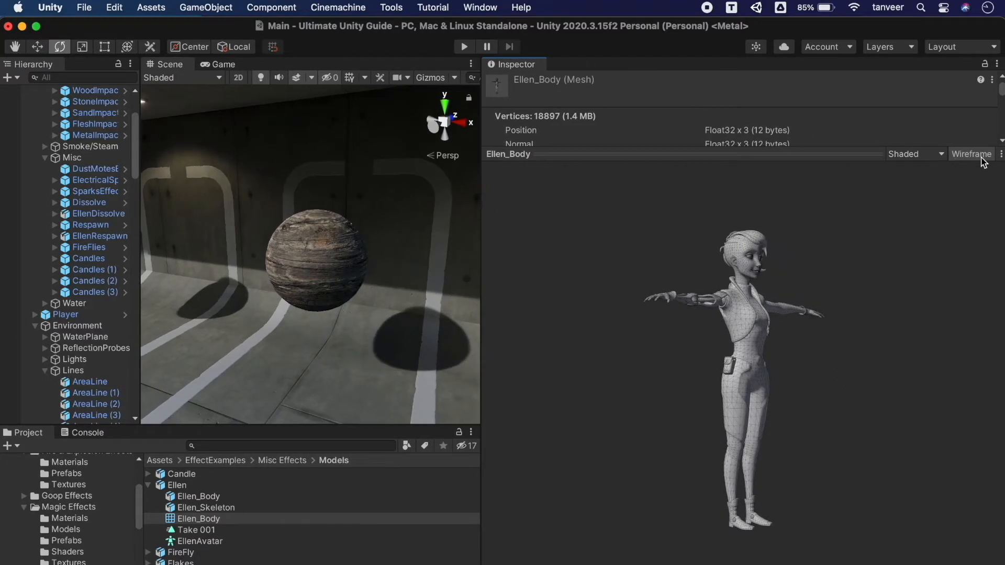
click(967, 155)
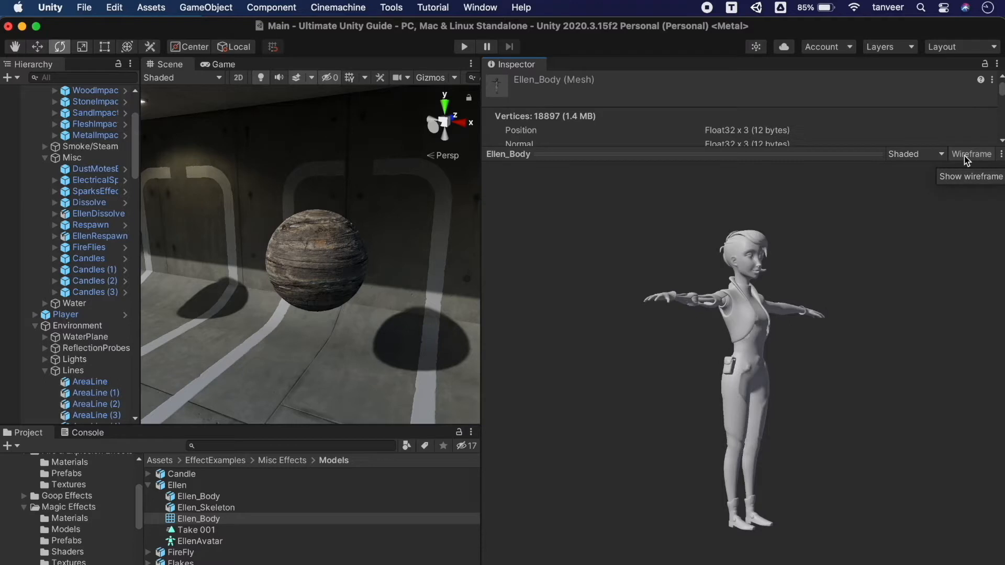
mouse_move(813, 316)
mouse_down()
mouse_move(988, 296)
mouse_move(451, 303)
mouse_up()
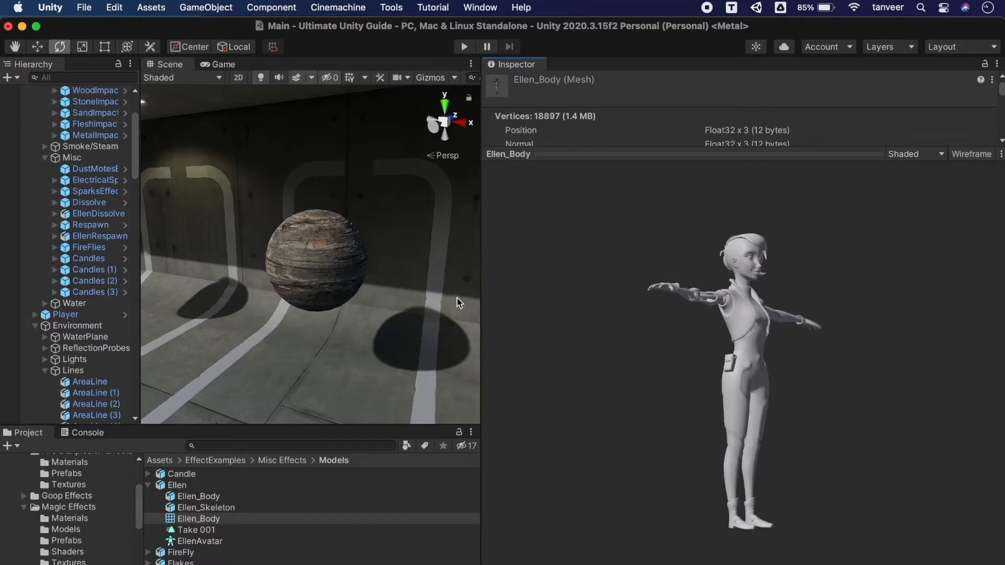
Step: Display the Ellen_Body mesh preview with its wireframe as UV Checker, view it from several sides and make the checker pattern finer
click(967, 155)
mouse_move(799, 341)
mouse_down()
mouse_move(754, 382)
mouse_move(679, 377)
mouse_up()
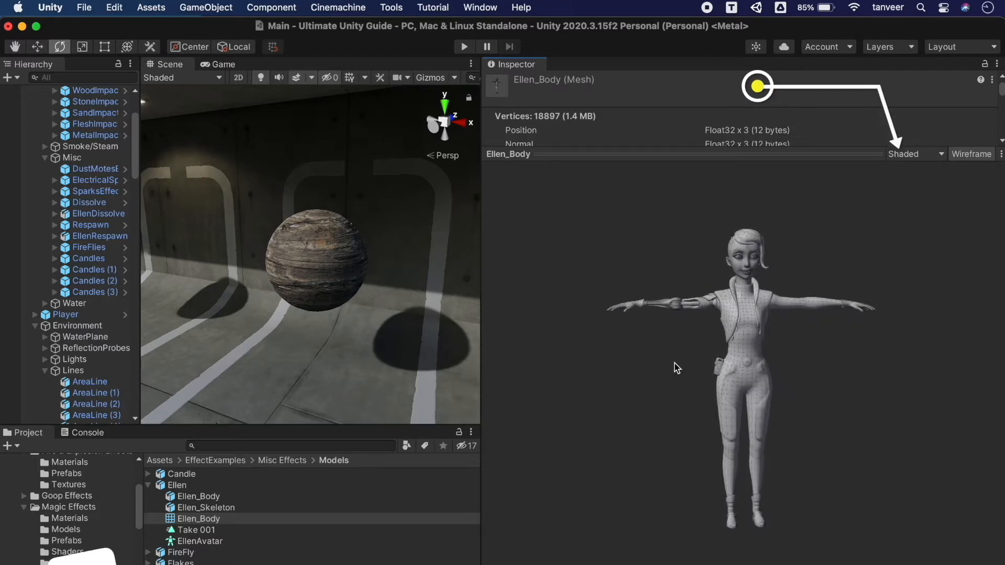
click(910, 153)
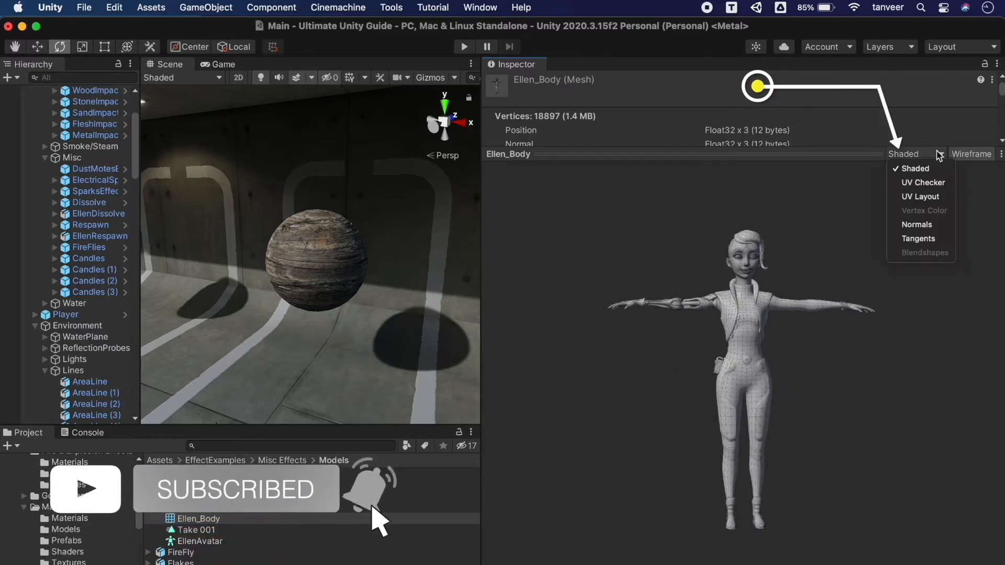
click(923, 183)
drag(773, 344, 550, 395)
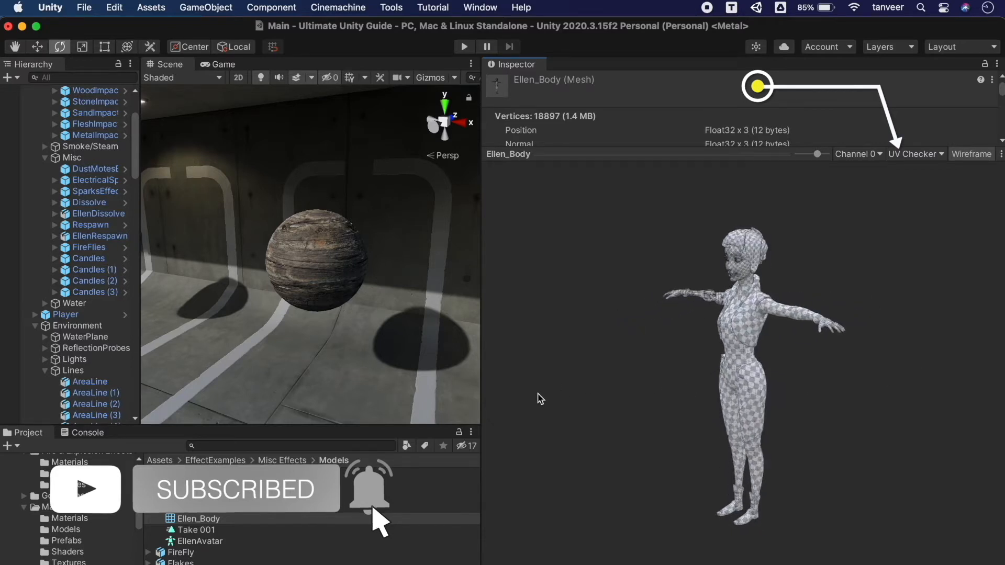
mouse_move(782, 364)
mouse_down()
mouse_move(439, 325)
mouse_move(611, 349)
mouse_move(918, 355)
mouse_move(559, 351)
mouse_up()
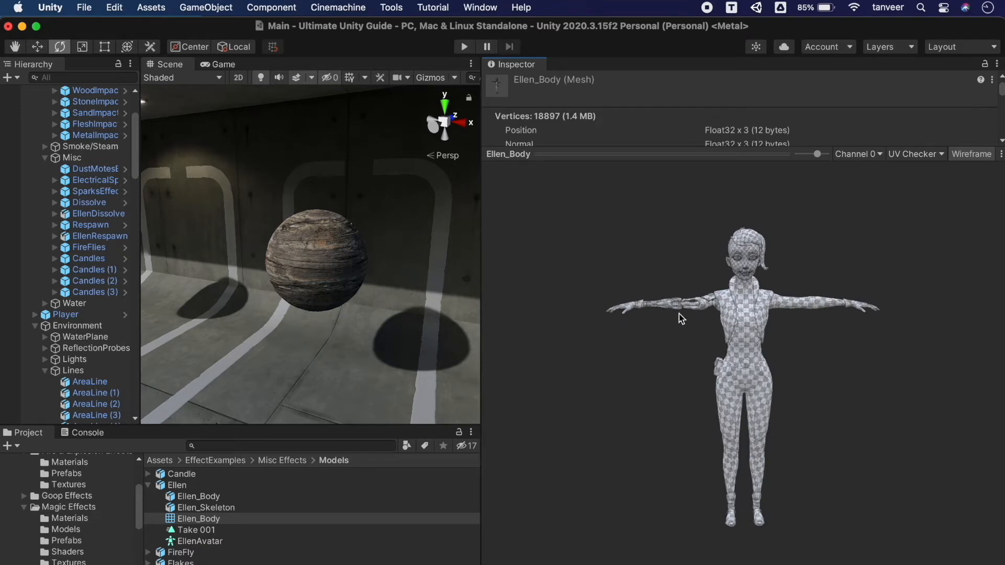
mouse_move(816, 156)
mouse_down()
mouse_move(835, 156)
mouse_move(806, 155)
mouse_up()
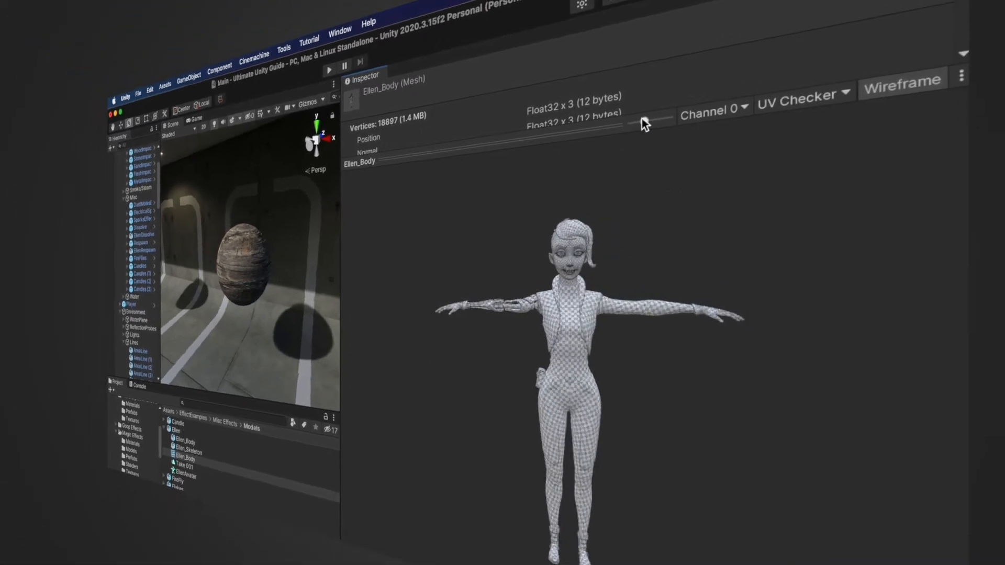
mouse_move(642, 119)
mouse_down()
mouse_move(669, 116)
mouse_move(648, 121)
mouse_up()
Step: Show the UV Layout of the Ellen_Body mesh, then its Normals, rotating the model to examine them
click(788, 110)
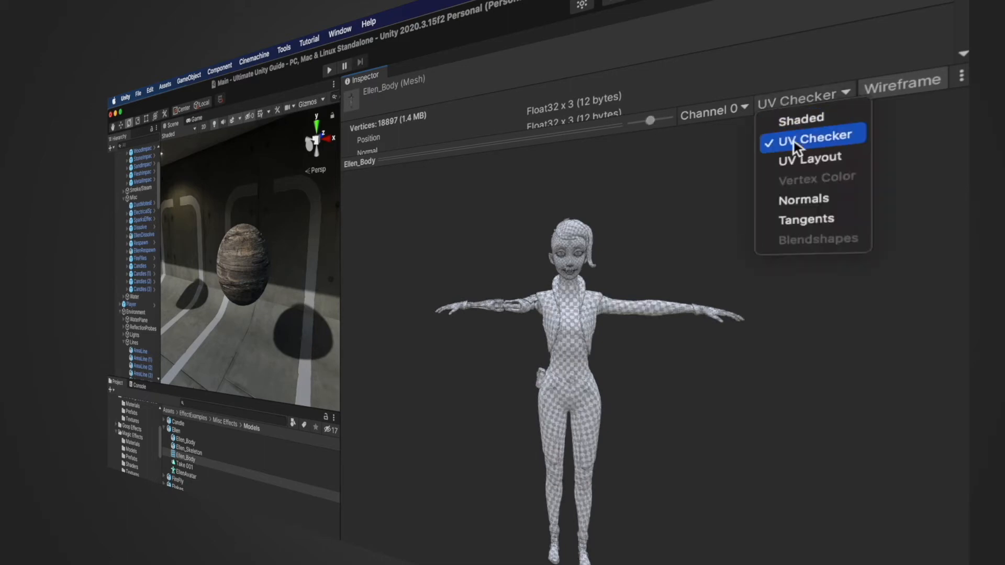
click(803, 164)
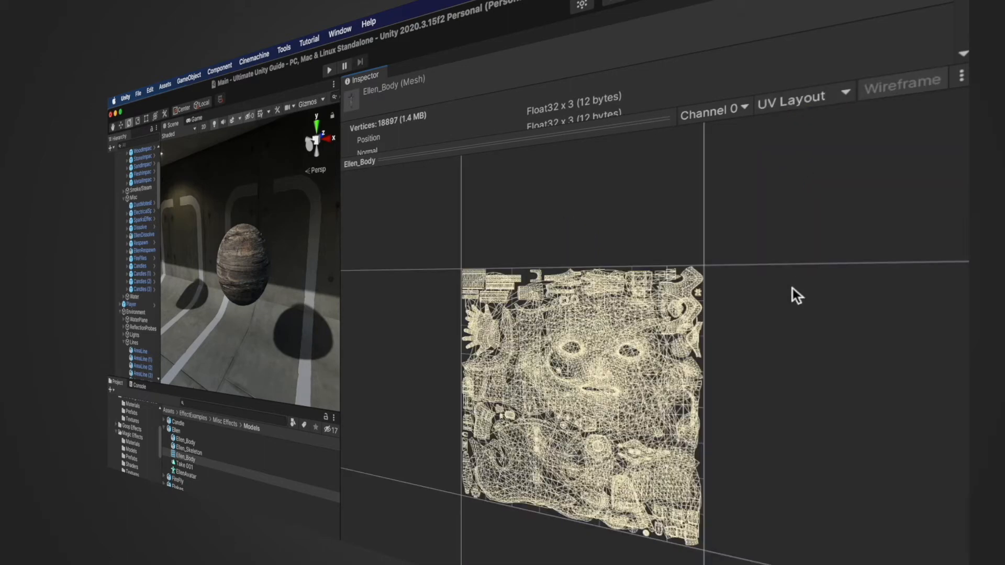
click(827, 103)
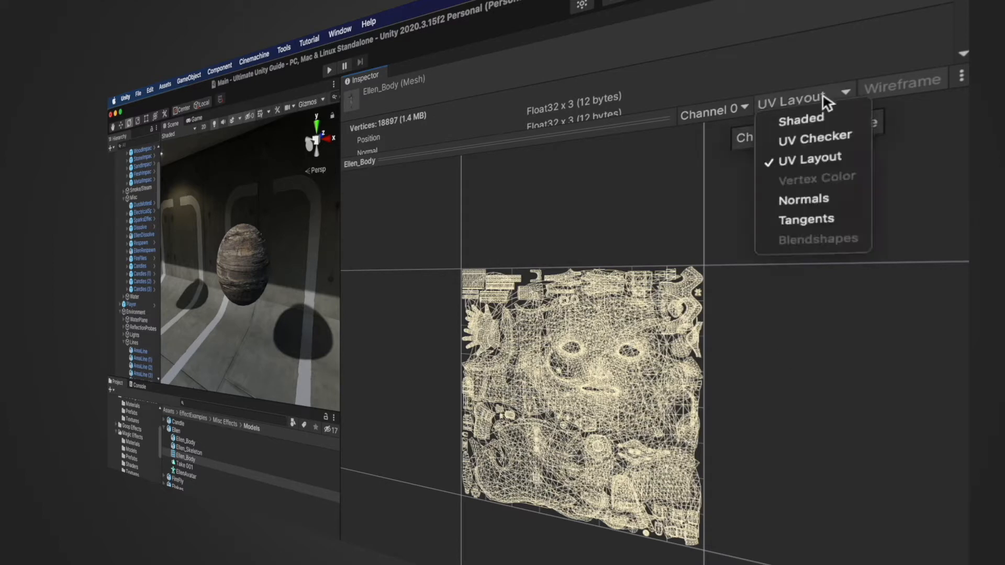
click(833, 198)
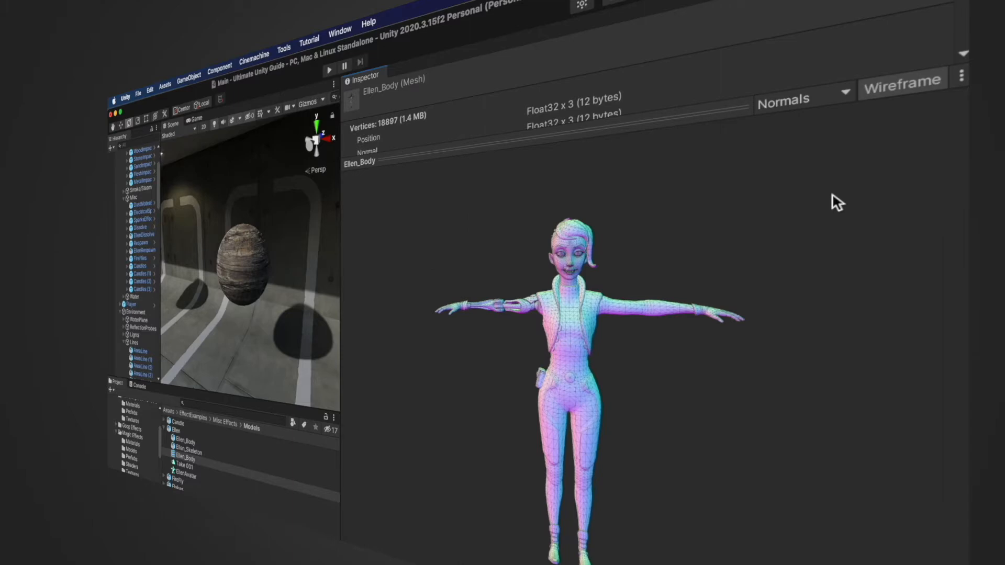
drag(586, 335, 989, 348)
drag(739, 345, 975, 330)
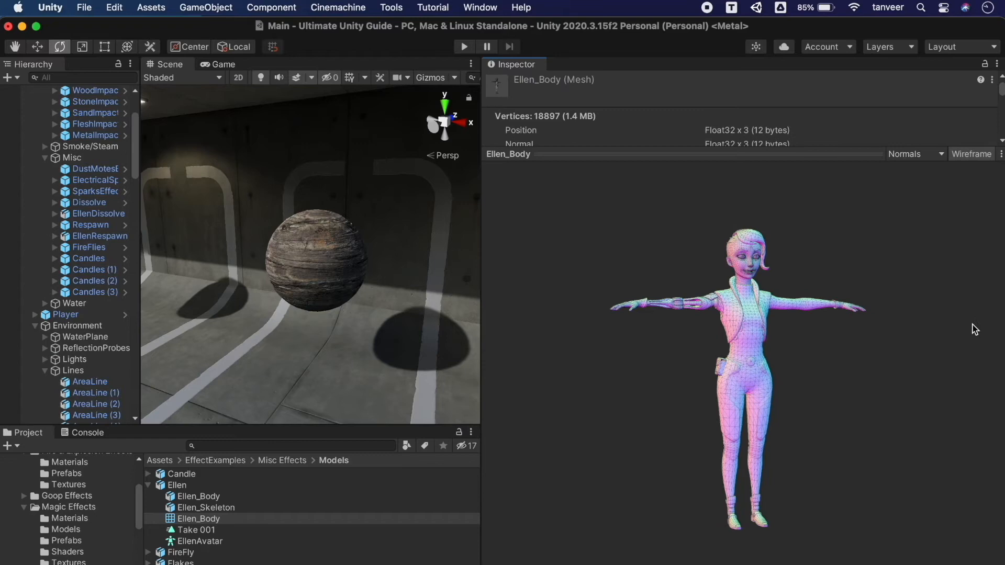
Step: Display the Ellen_Body mesh preview as Tangents and rotate the model to examine it from all sides
click(939, 156)
click(920, 239)
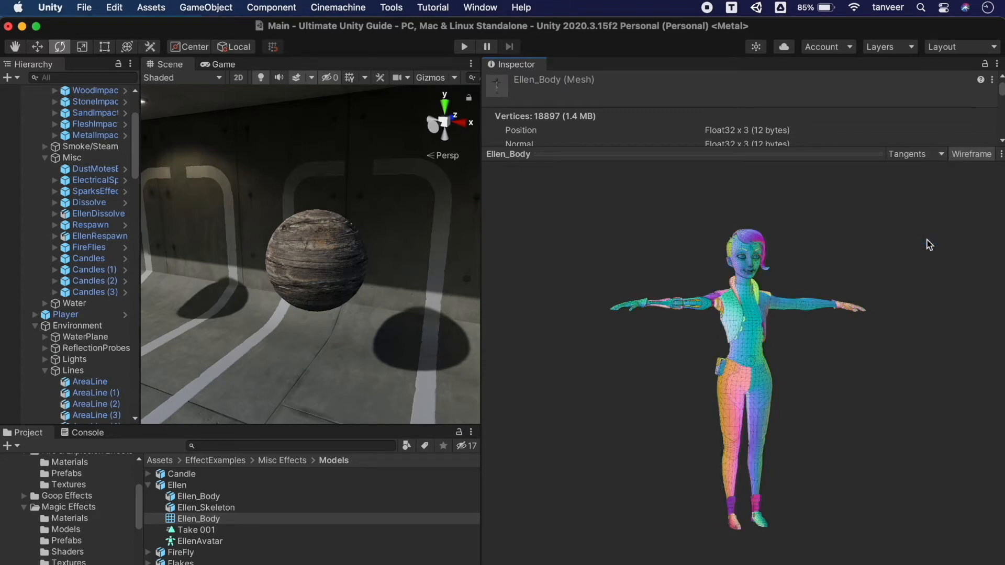
mouse_move(735, 354)
mouse_down()
mouse_move(897, 352)
mouse_move(918, 364)
mouse_move(560, 370)
mouse_move(736, 357)
mouse_up()
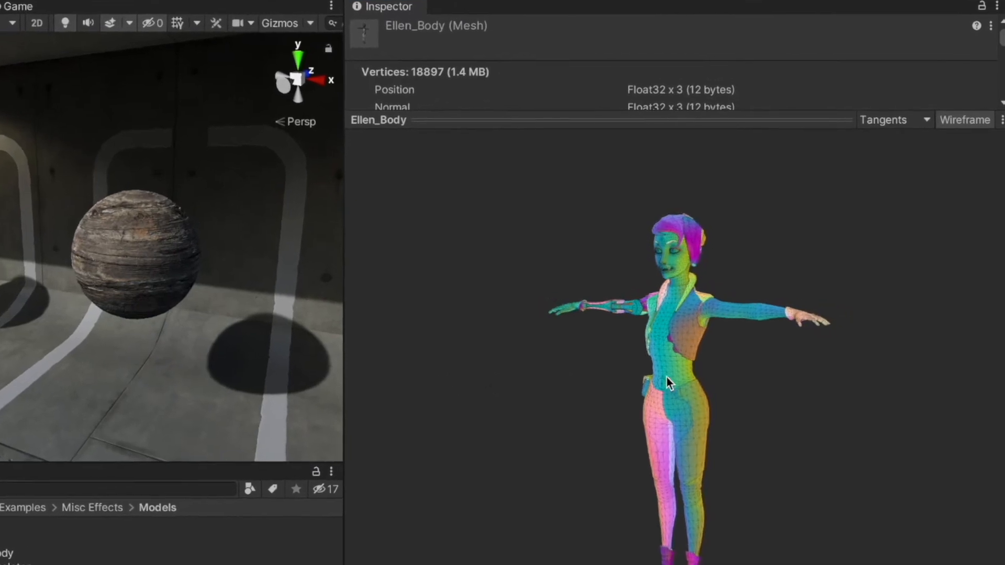
drag(667, 377, 405, 381)
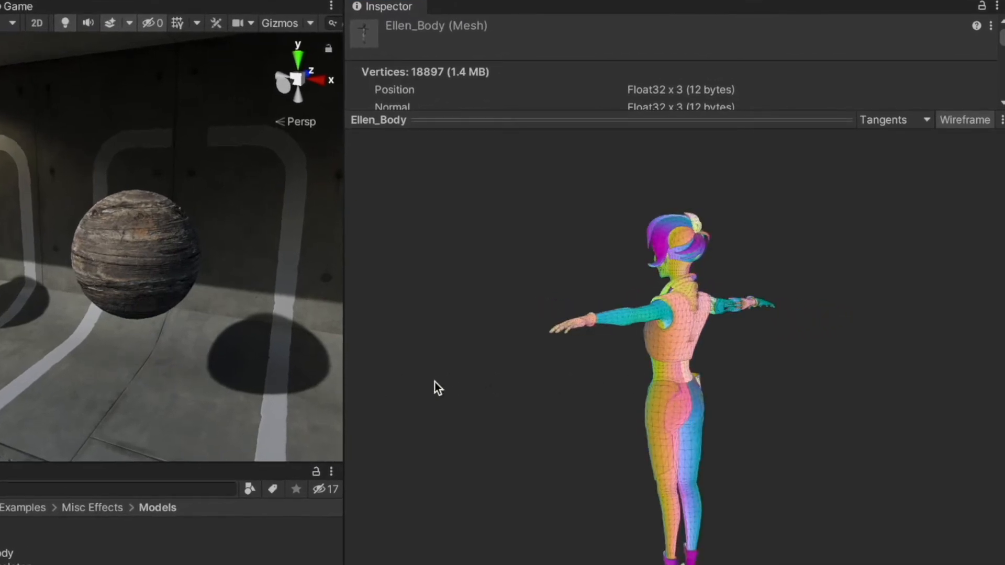
drag(646, 354, 464, 365)
drag(819, 378, 405, 358)
drag(866, 386, 841, 352)
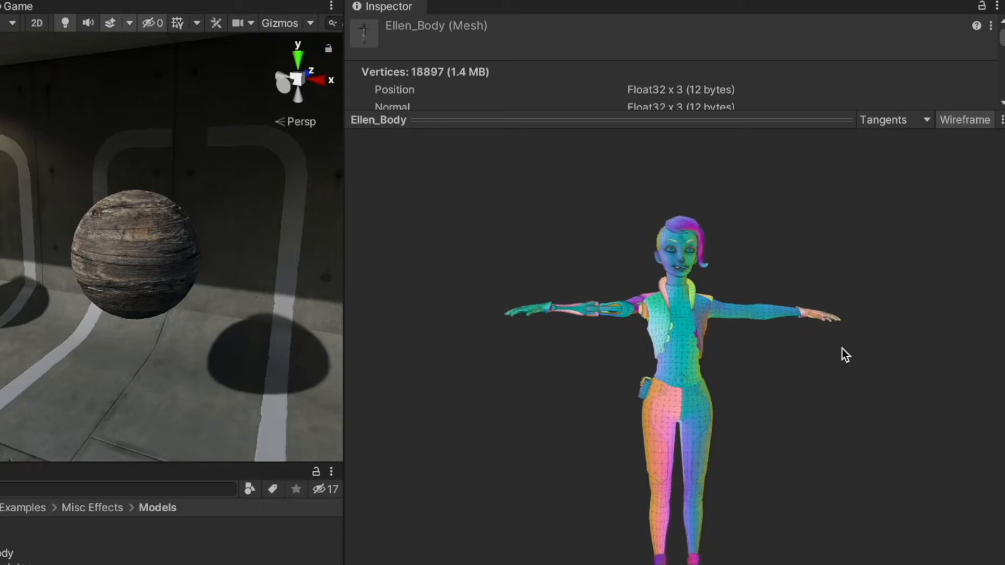
Step: Return the Ellen_Body preview to Shaded and shrink it so the full mesh details can be read
click(907, 117)
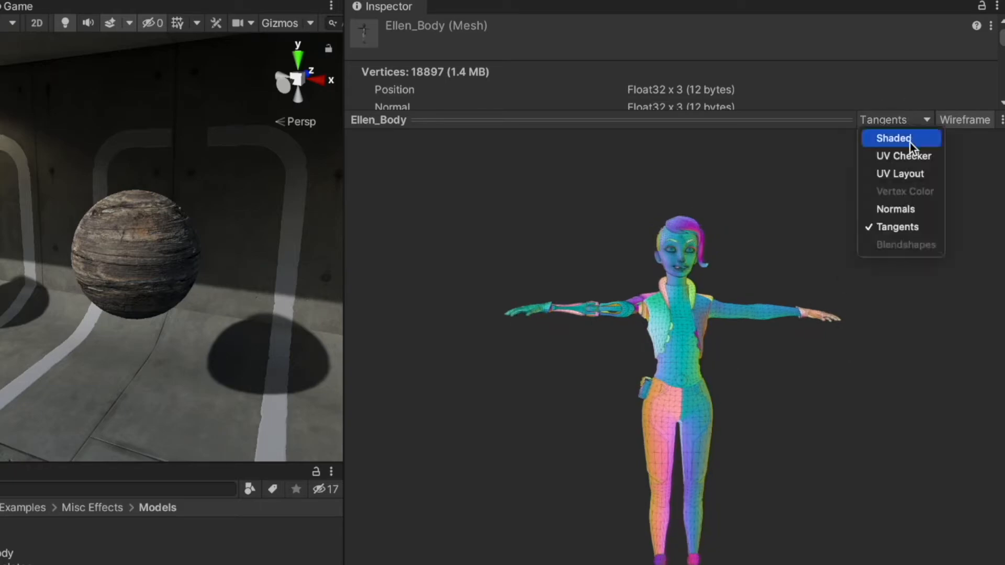
click(910, 141)
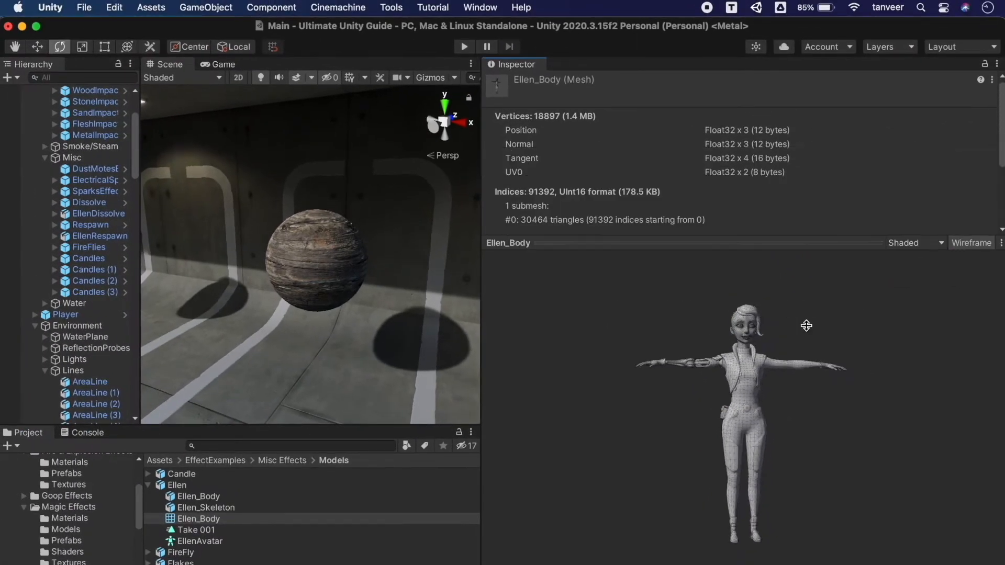
drag(809, 242, 818, 351)
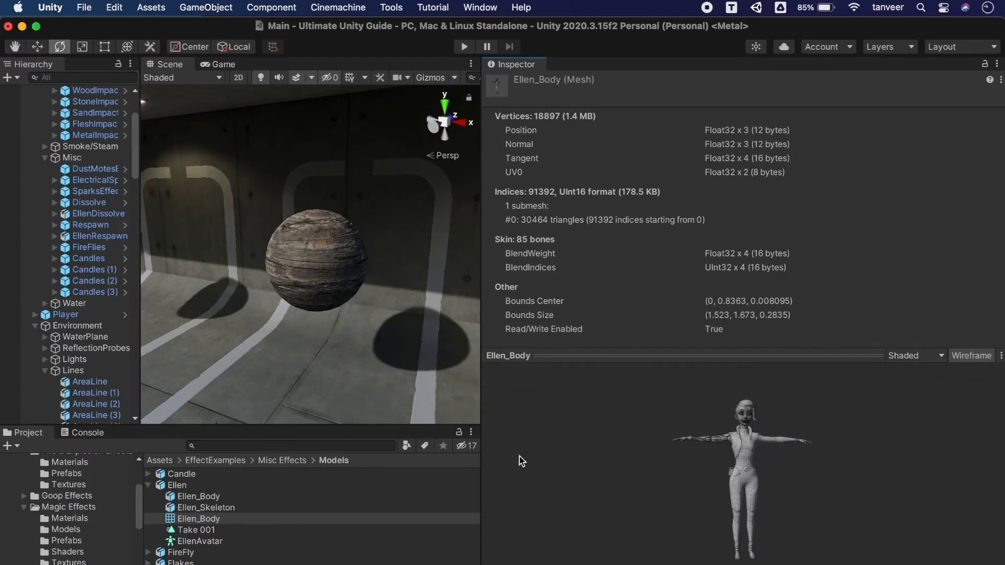
Step: Inspect Ellen's Take 001 clip and EllenAvatar, then return to the Ellen_Body mesh
click(231, 530)
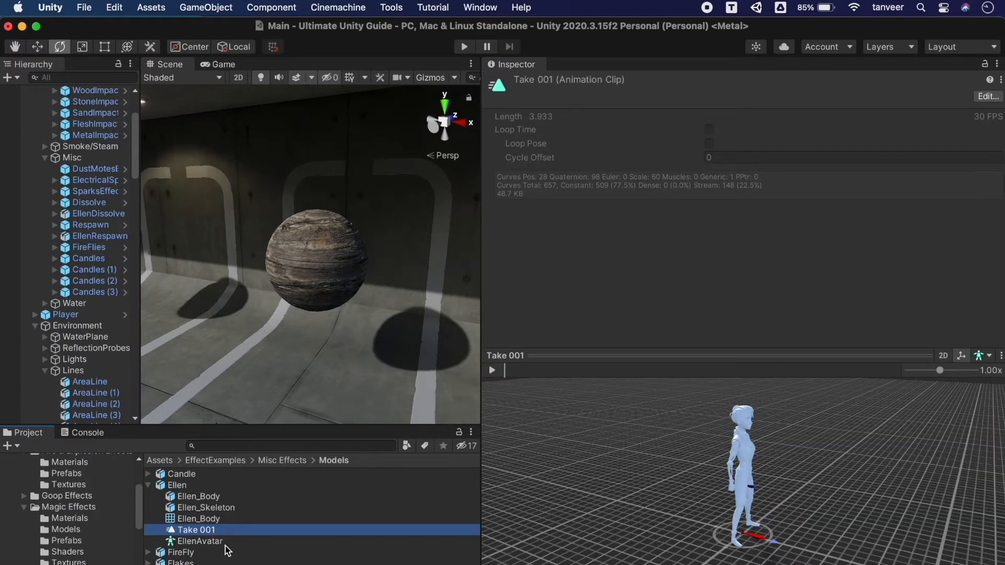
click(225, 544)
click(226, 535)
click(227, 520)
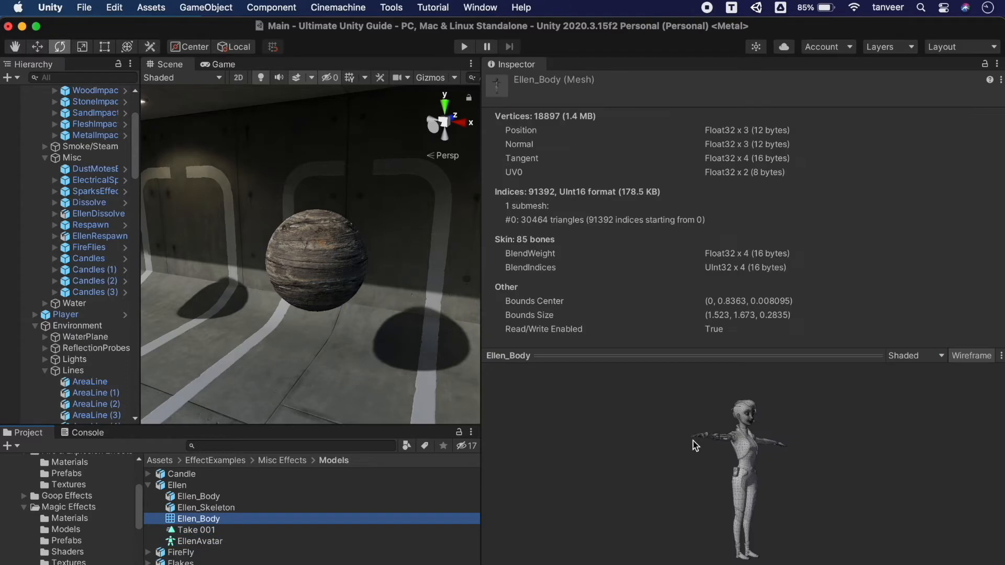
Step: Search the project assets for "noise" and show the noise texture's import settings in a wider Inspector with a smaller preview
click(569, 409)
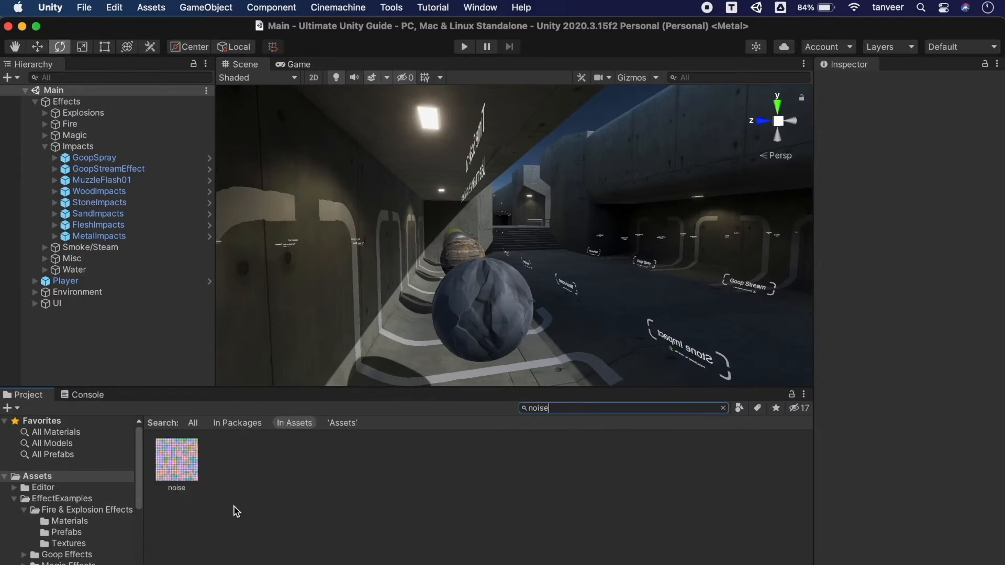
click(177, 456)
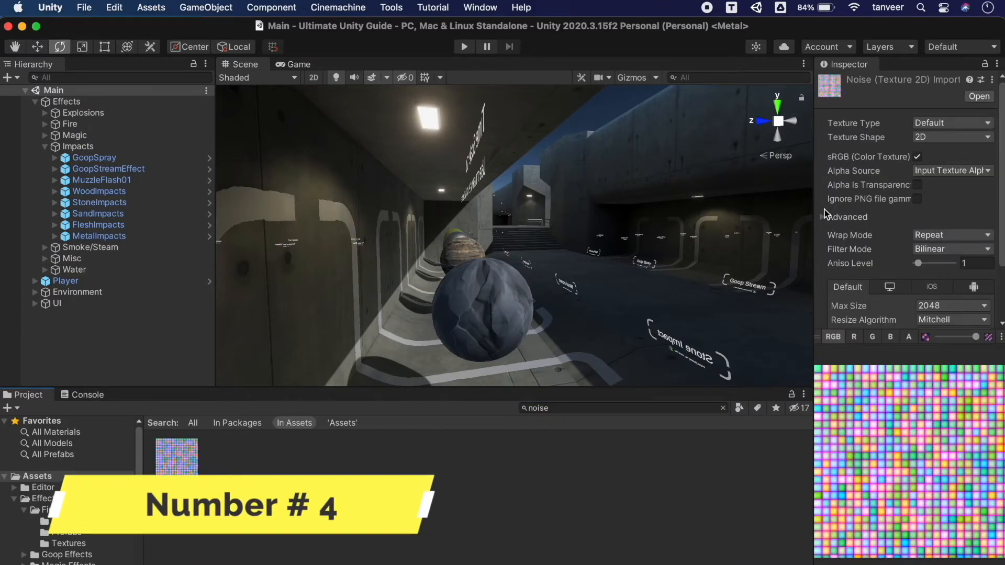
drag(815, 203, 527, 223)
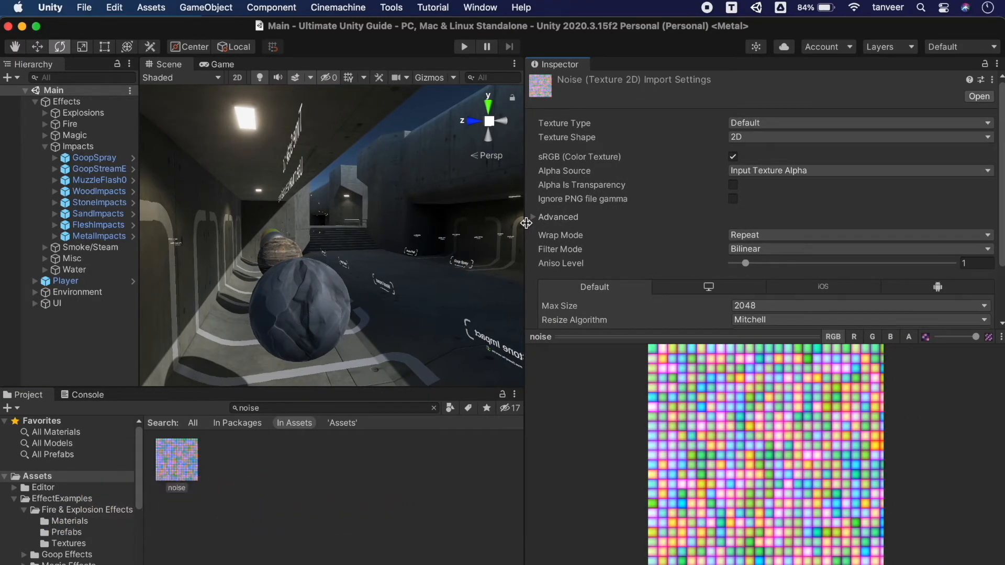
drag(629, 336, 628, 386)
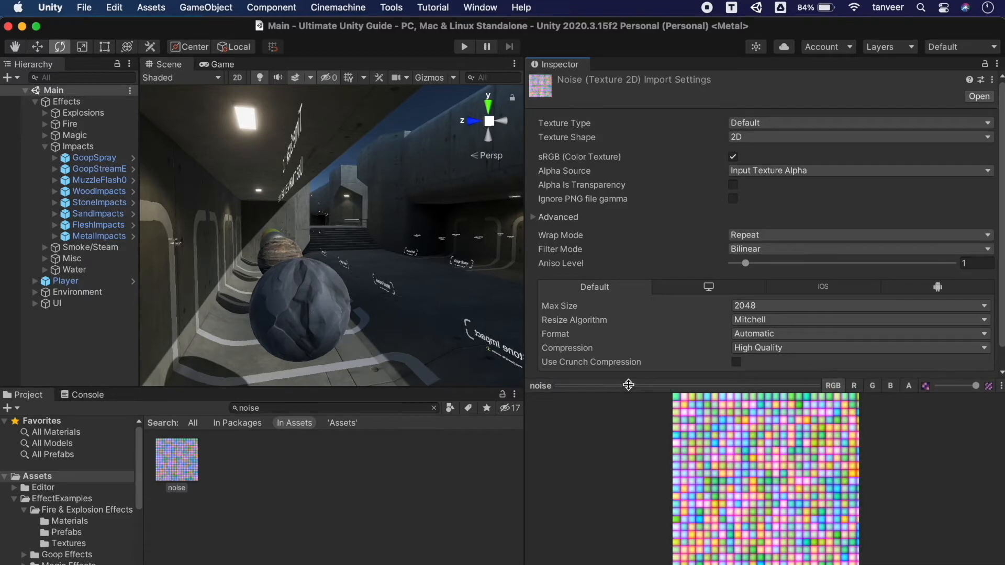
Step: Change the noise texture's Texture Shape to 3D and apply the import settings
click(739, 137)
click(752, 181)
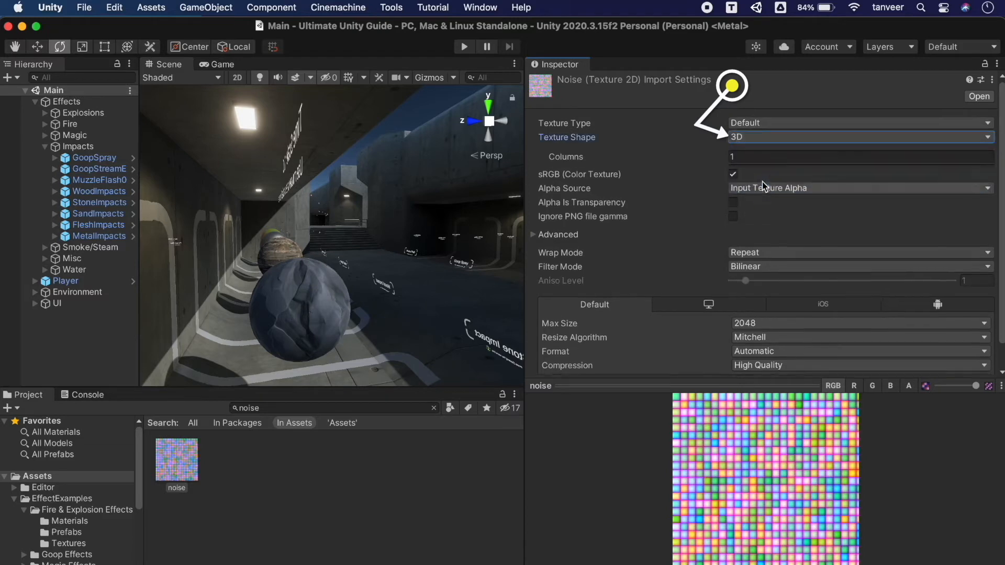
scroll(905, 282, down, 2)
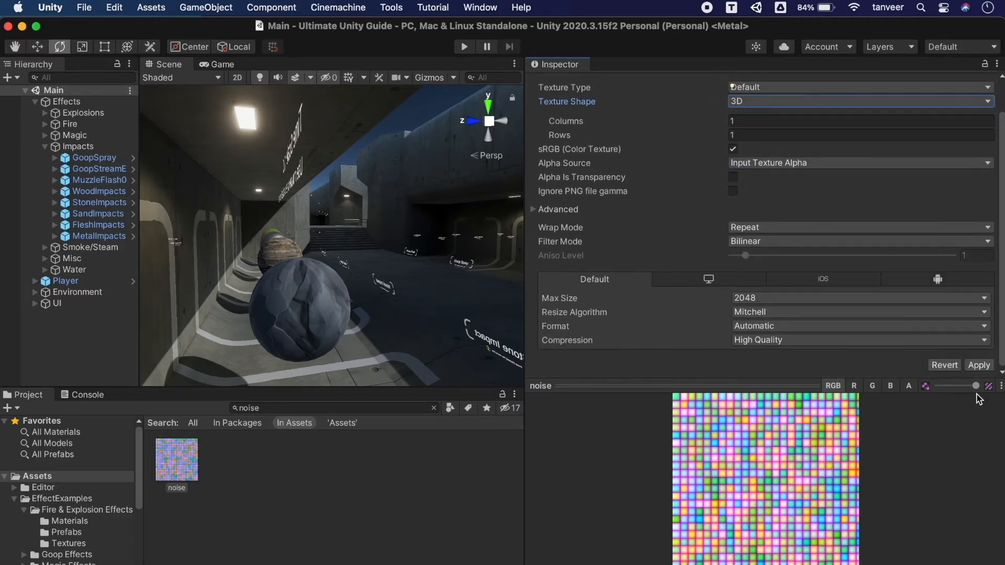
click(979, 366)
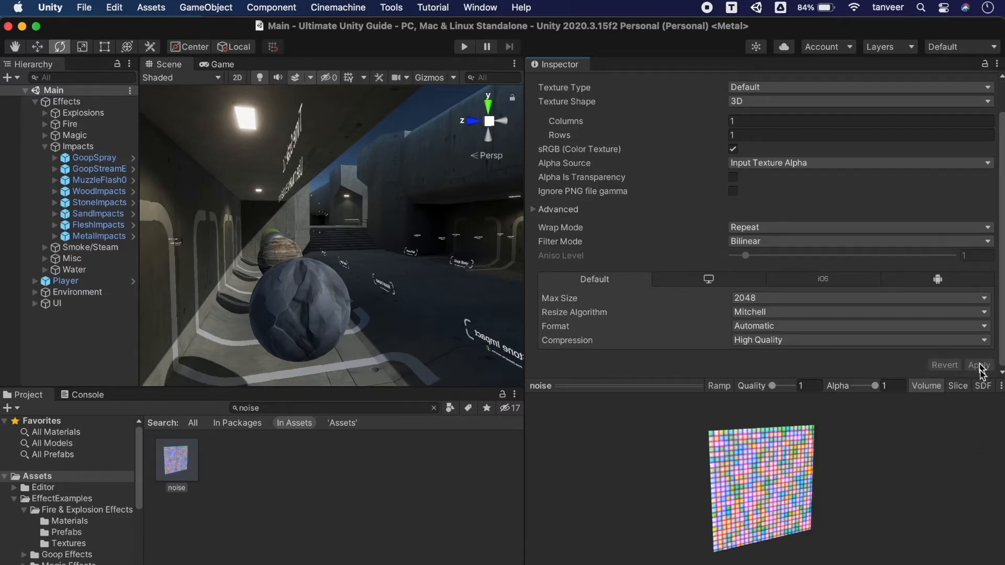
Step: Enlarge and rotate the noise texture's 3D volume preview, and set its preview Alpha to 0.835
drag(646, 382, 637, 245)
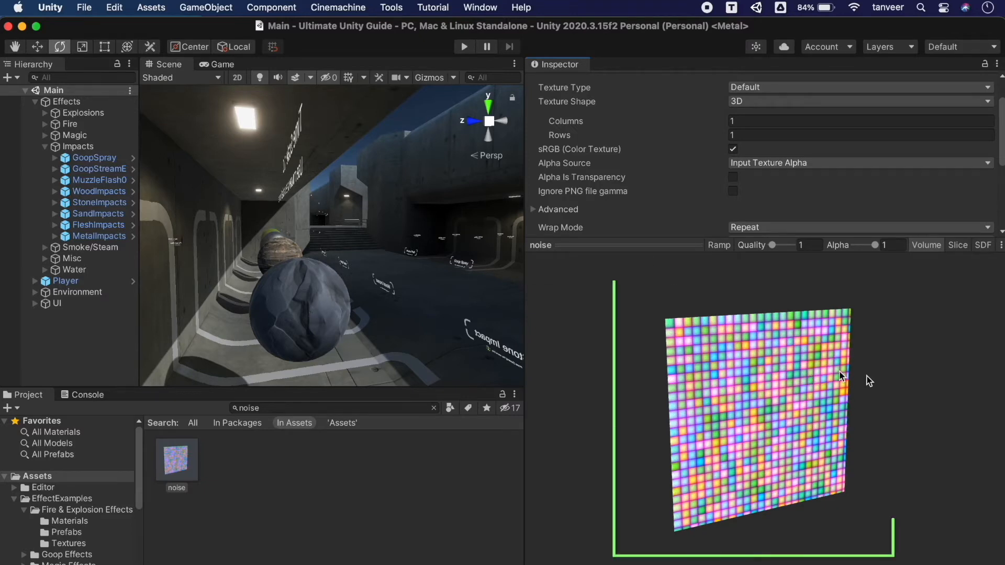
drag(819, 386, 862, 262)
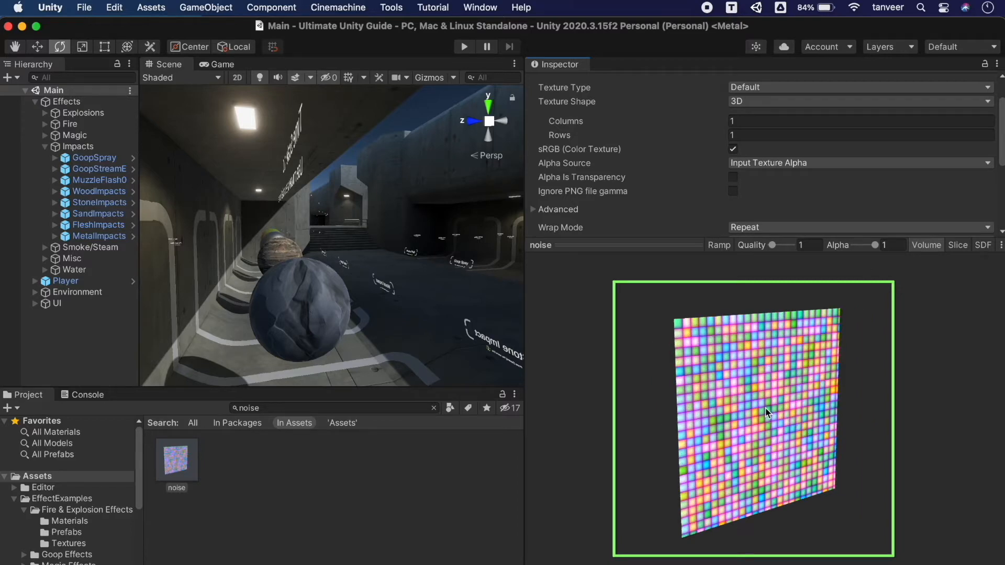
drag(766, 412, 867, 406)
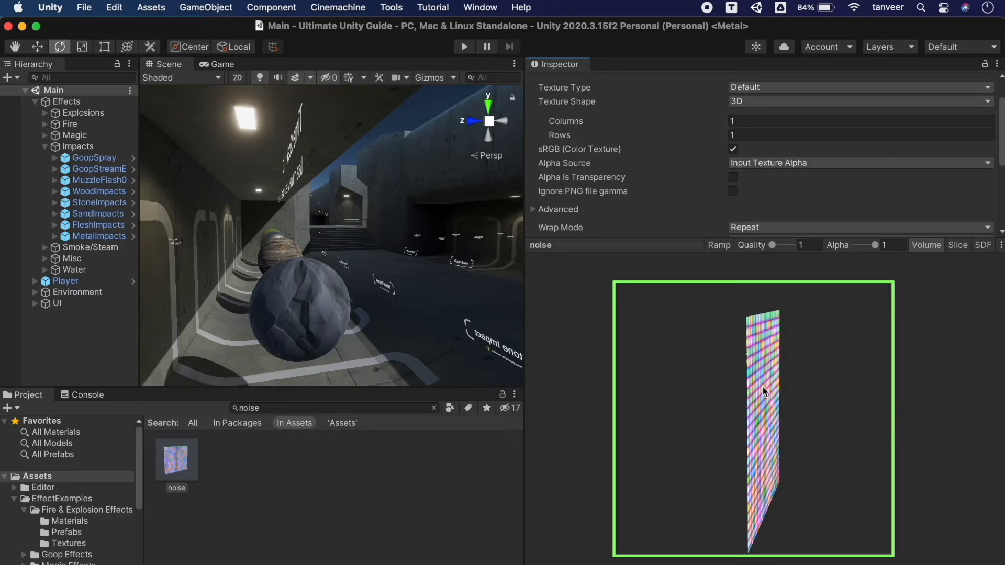
mouse_move(875, 245)
mouse_down()
mouse_move(856, 247)
mouse_move(871, 245)
mouse_up()
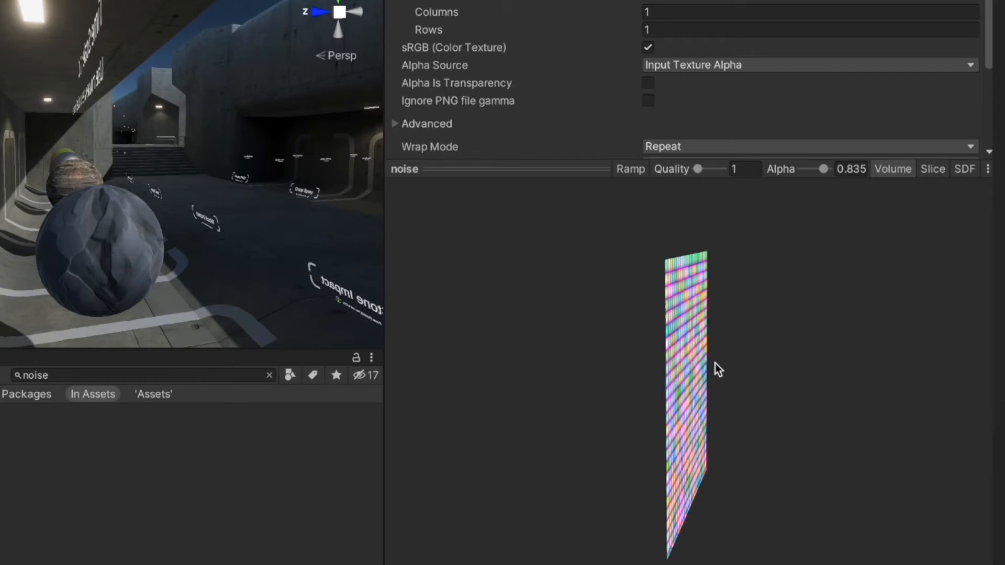
drag(691, 360, 453, 359)
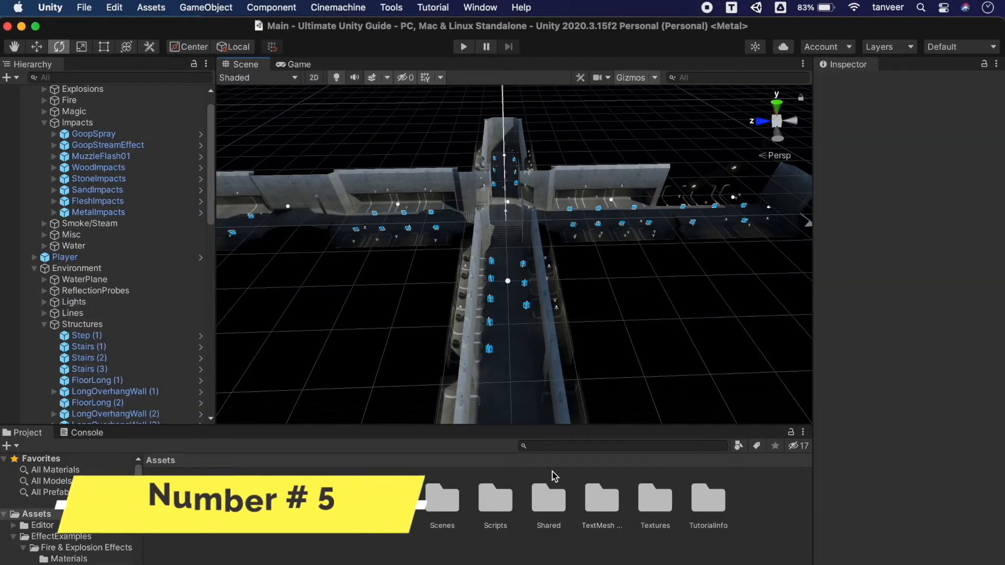
Step: Hide every layer in the Scene view, then show all layers again
click(910, 47)
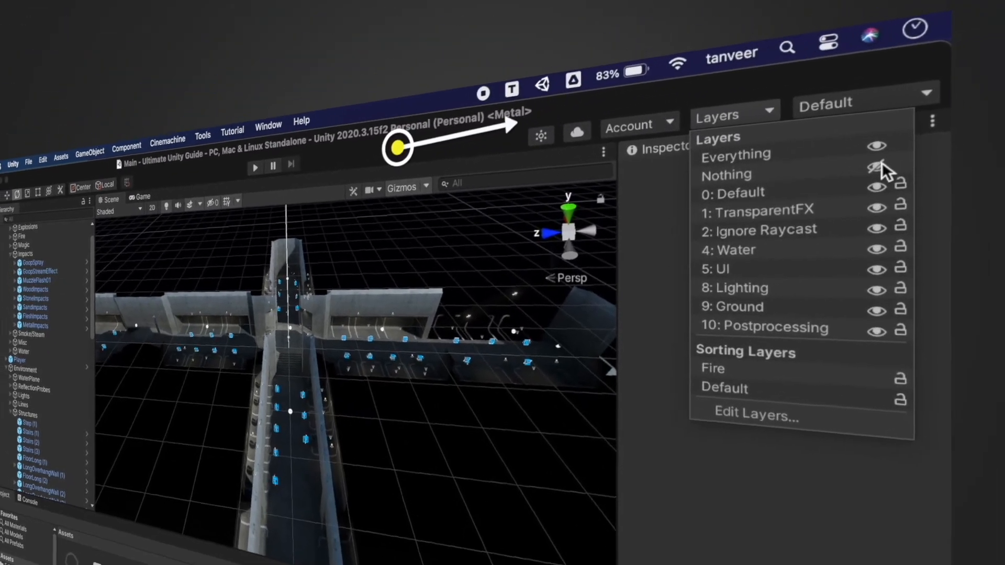
click(969, 87)
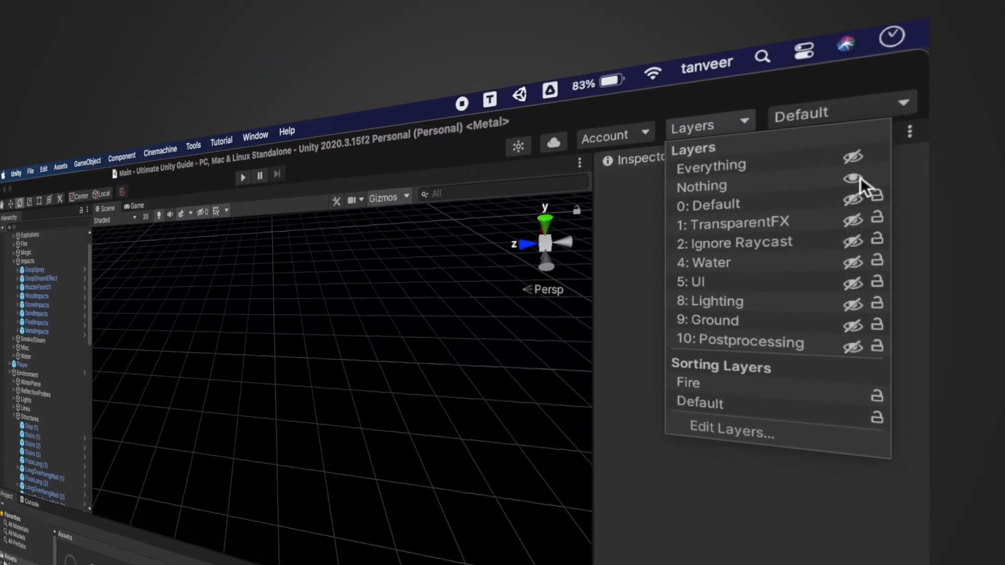
click(853, 158)
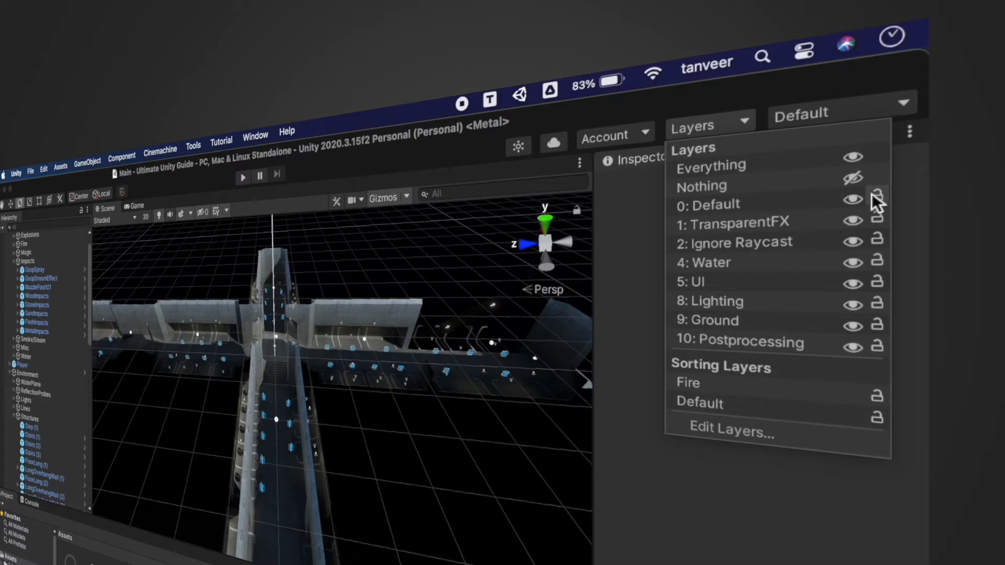
Step: Hide the Default layer in the Scene view
click(854, 198)
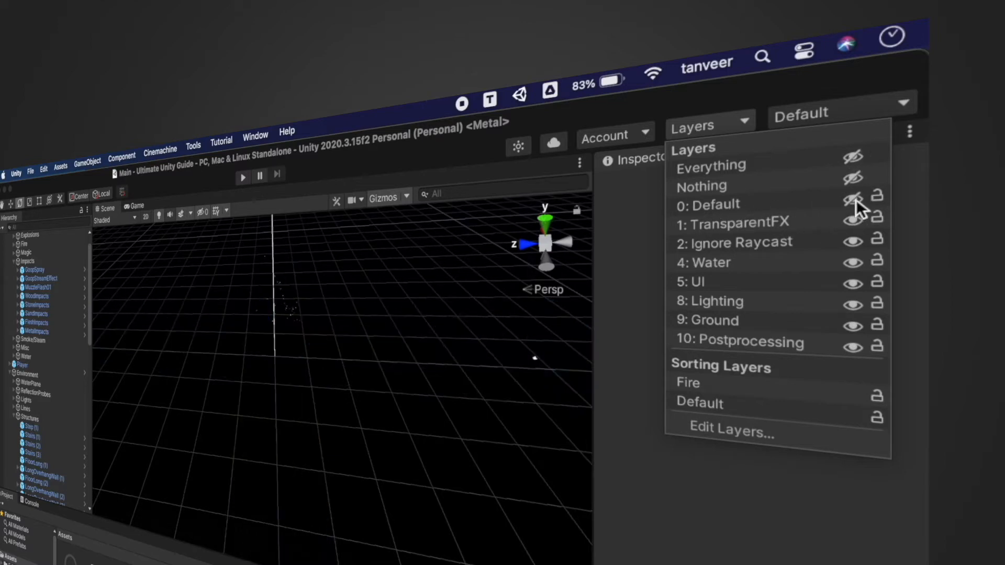
Step: Show the Default layer in the Scene view again
click(854, 199)
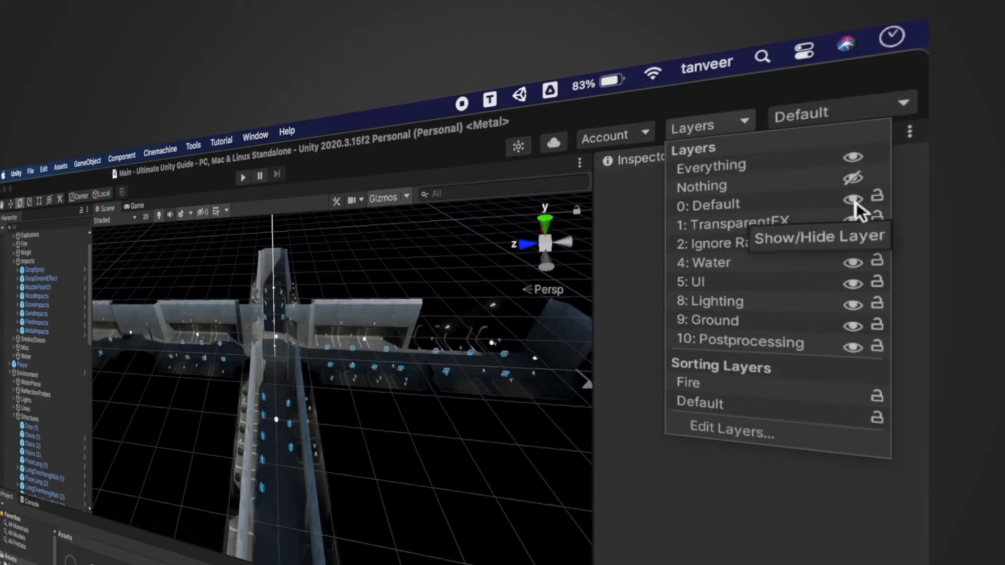
alt+drag(358, 317, 209, 260)
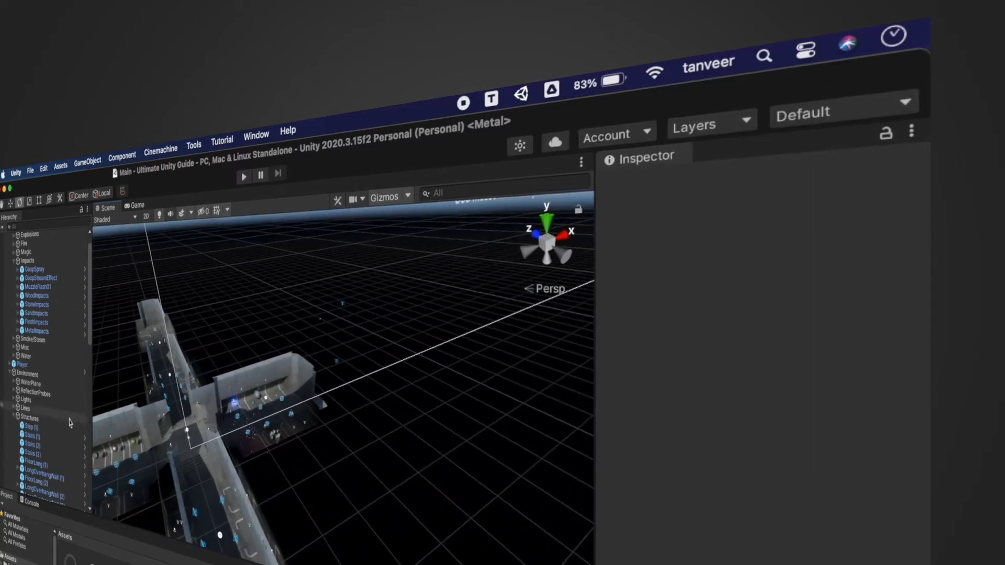
Step: Select the Canvas object under UI, hide the UI layer in the Scene view, and show it again
scroll(53, 422, down, 15)
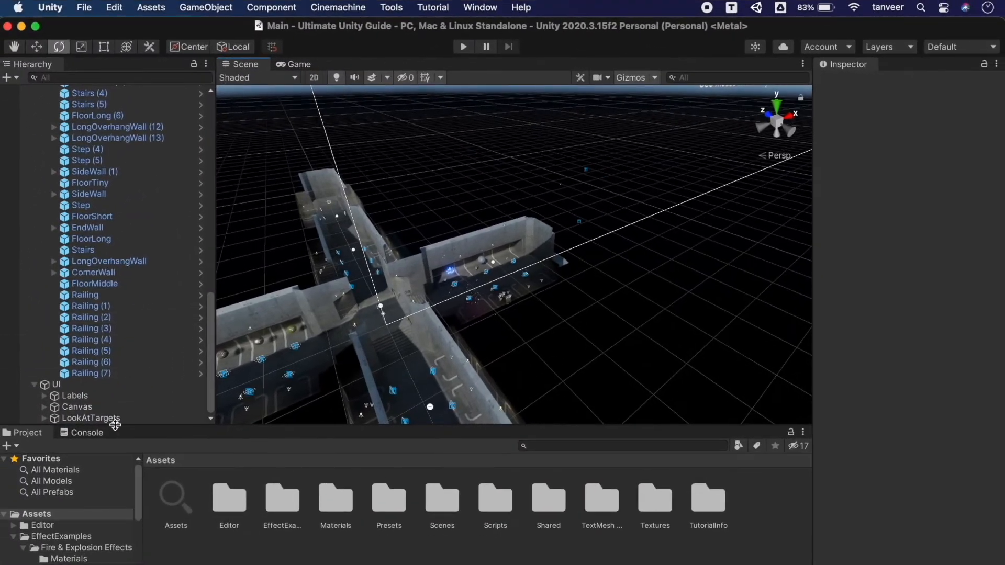
click(108, 408)
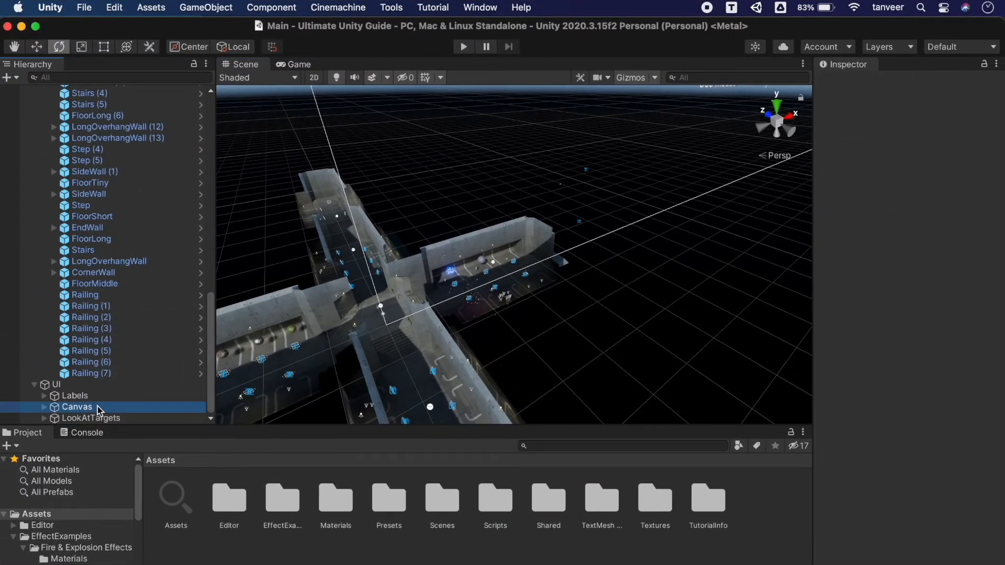
click(900, 48)
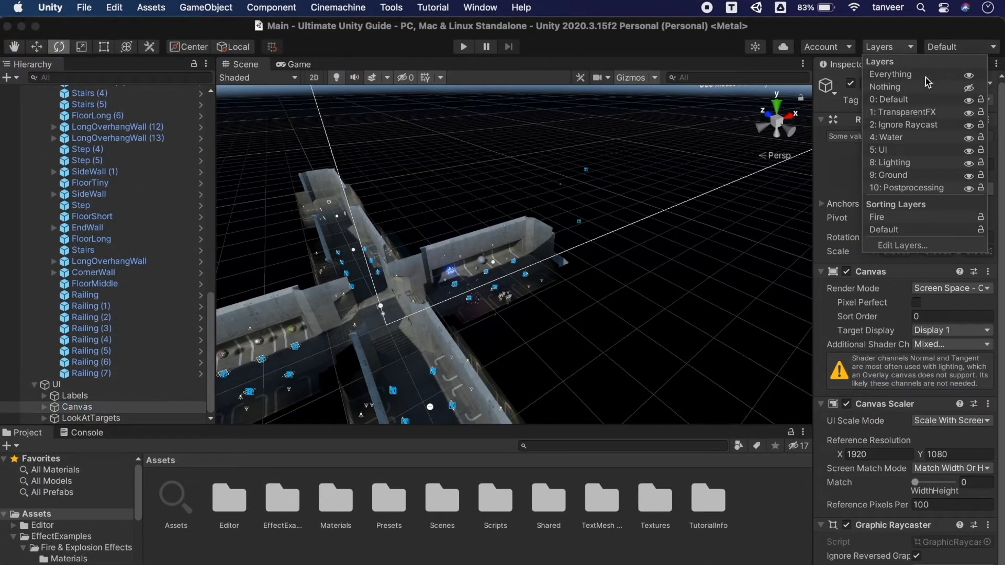
click(971, 153)
click(971, 154)
Step: Assign the long overhanging wall behind the row of spheres, LongOverhangWall (4), to the Ground layer, including its child objects
right_drag(658, 221, 348, 209)
right_drag(405, 140, 481, 121)
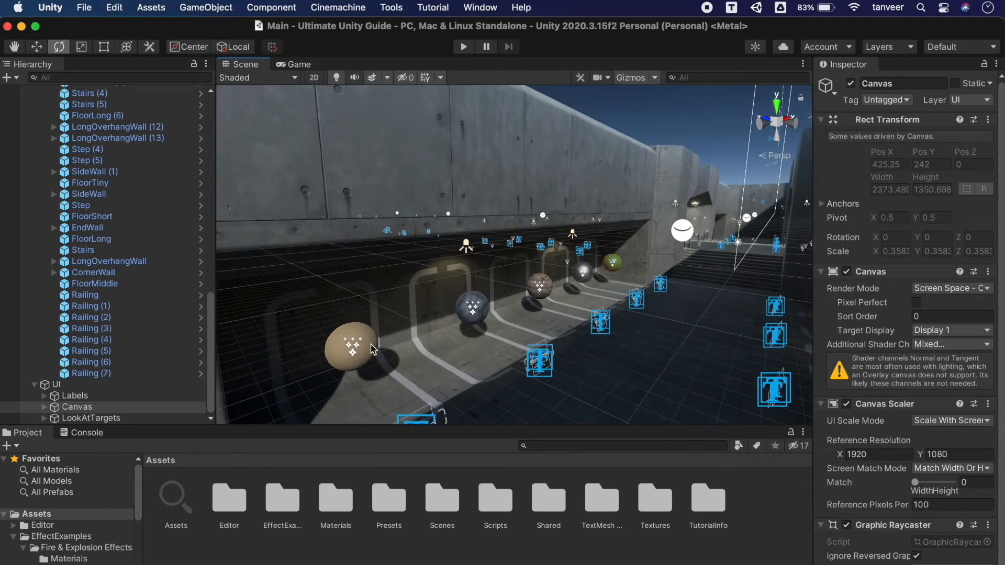
click(480, 353)
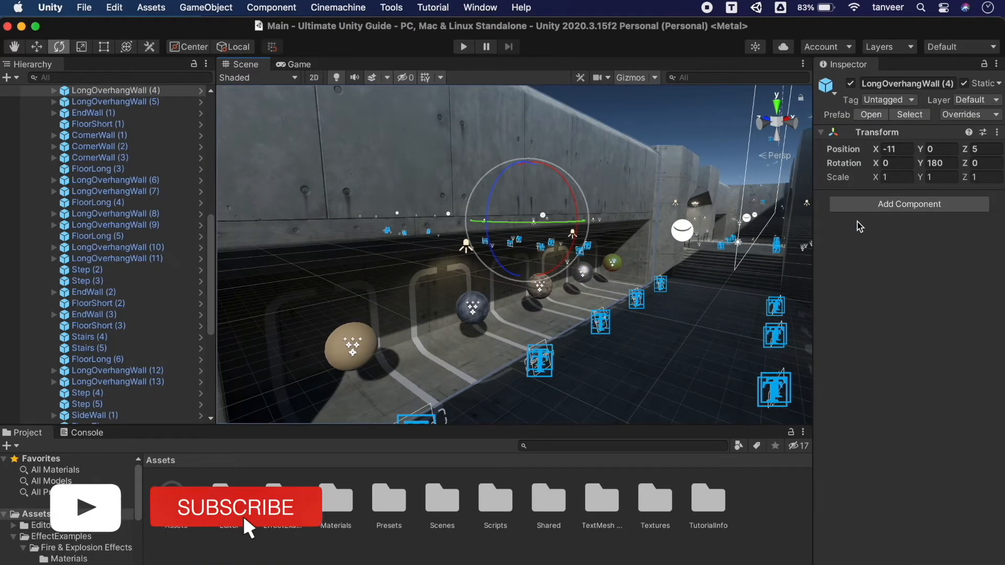
click(961, 104)
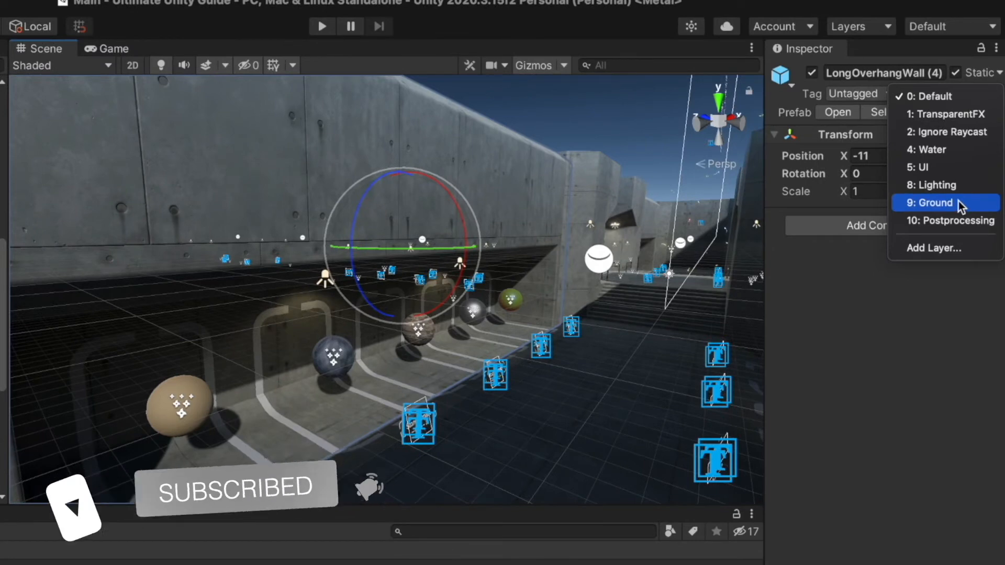
click(959, 203)
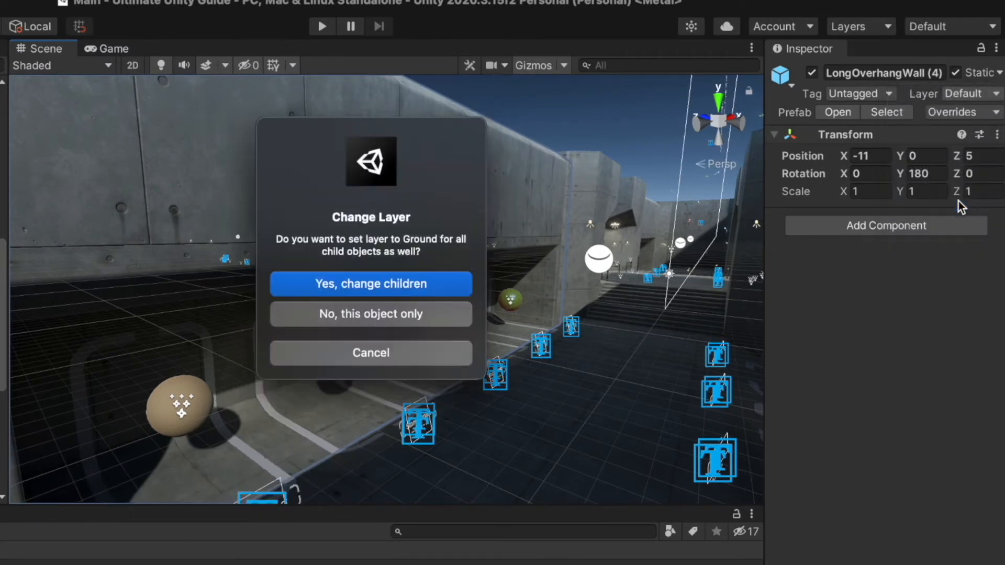
click(412, 285)
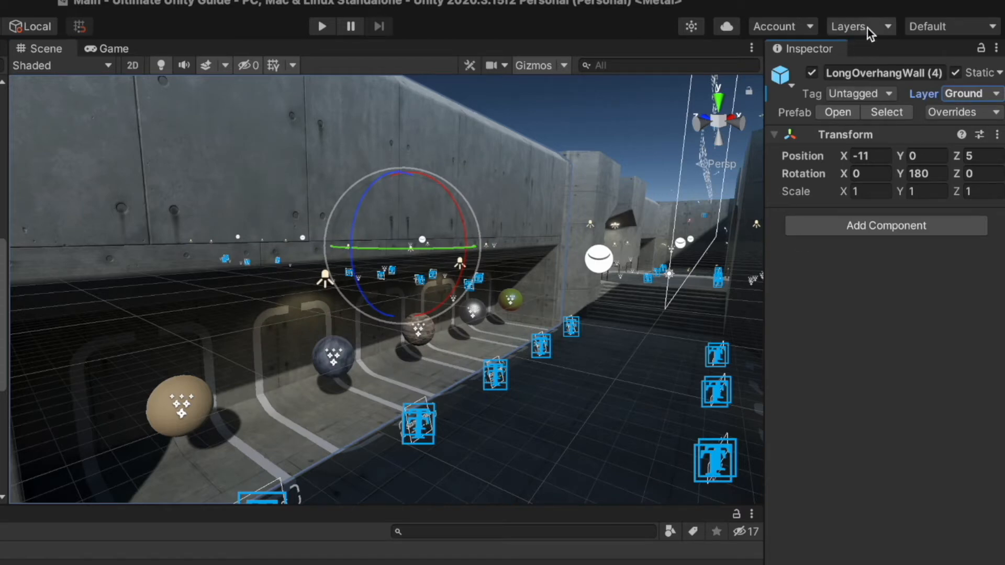
Step: Hide the Ground layer in the Scene view, then show it again
click(847, 27)
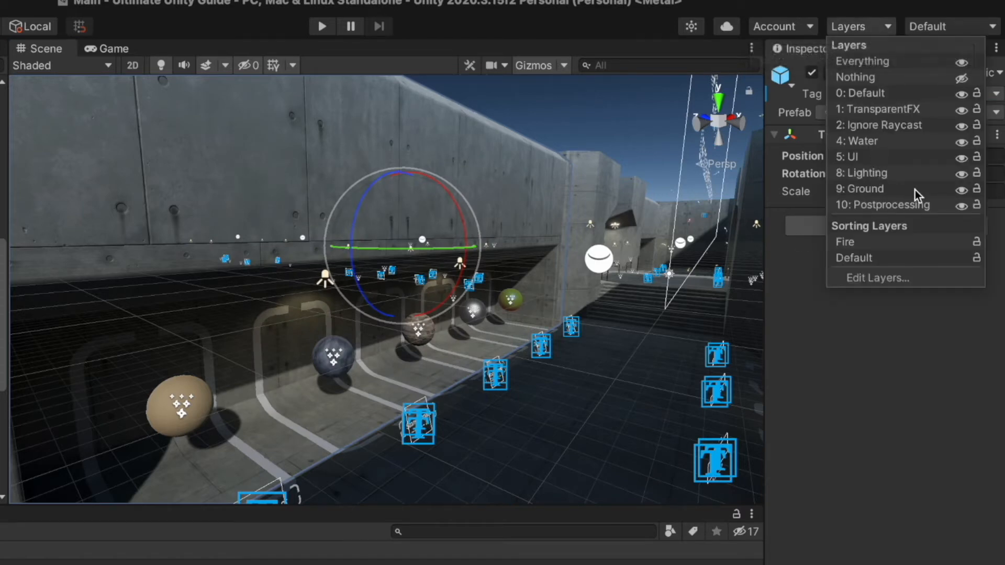
click(962, 190)
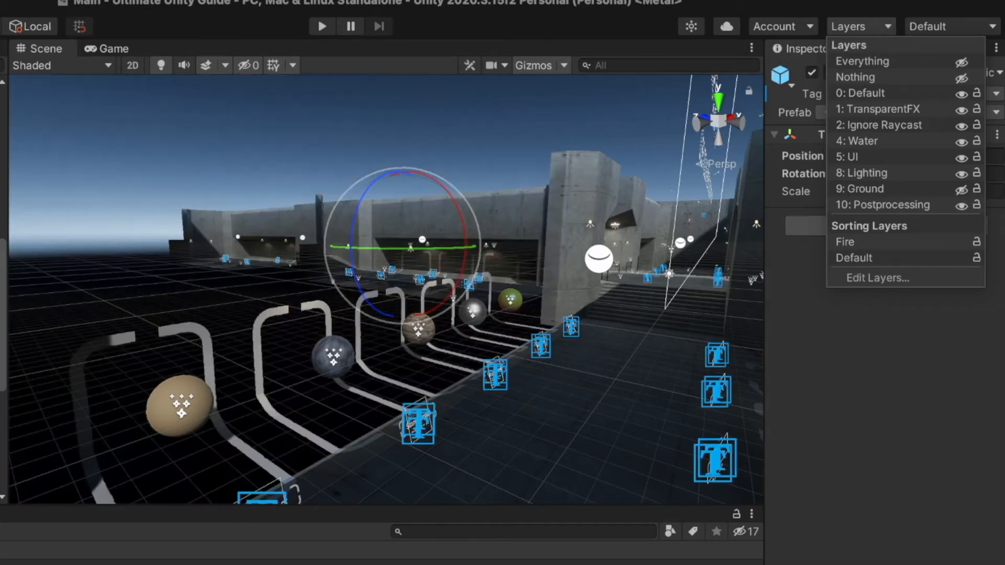
click(963, 190)
Step: Assign the corner wall at the end of the overhanging wall, CornerWall (2), to the Ground layer, including its child objects
click(598, 186)
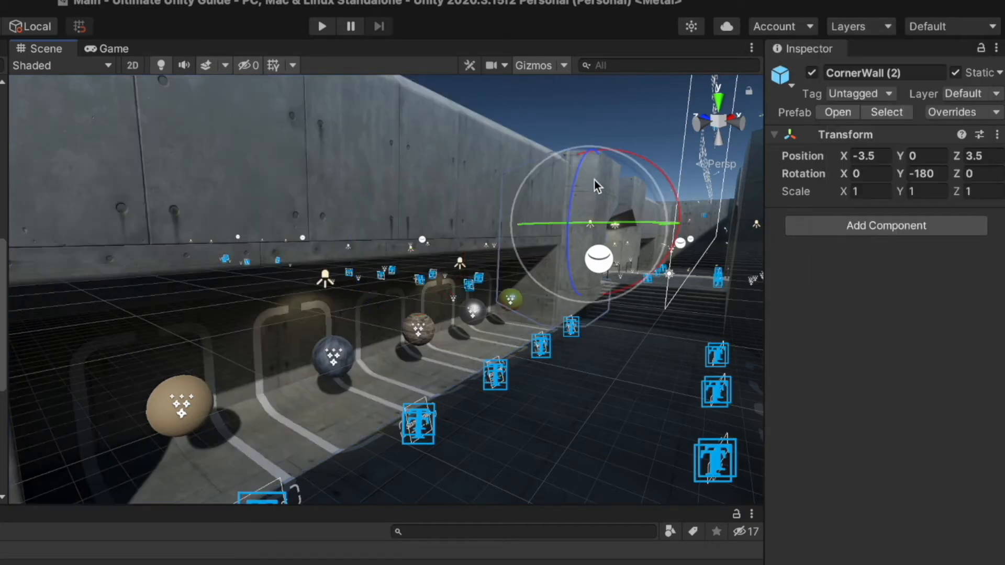
click(979, 95)
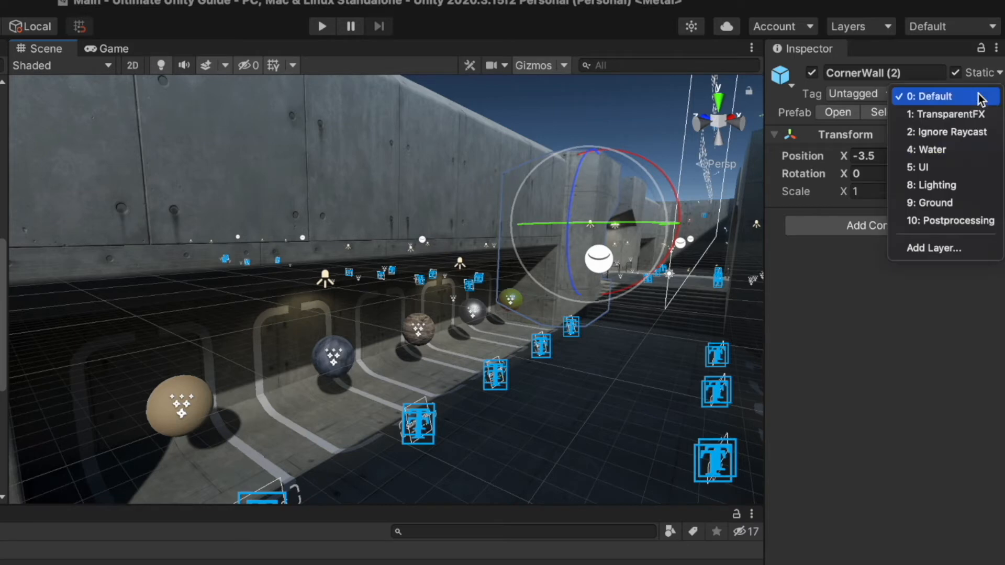
click(948, 203)
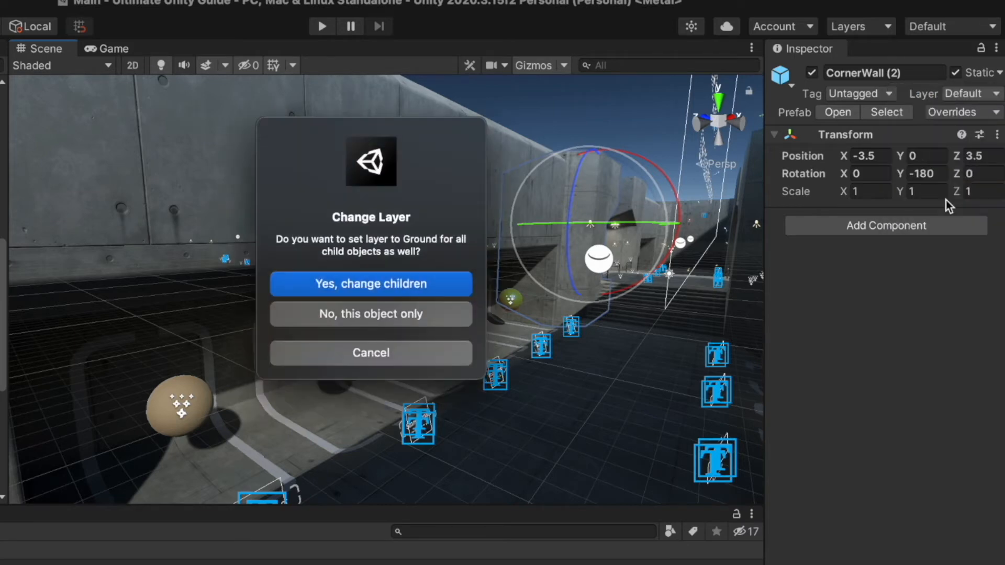
click(382, 284)
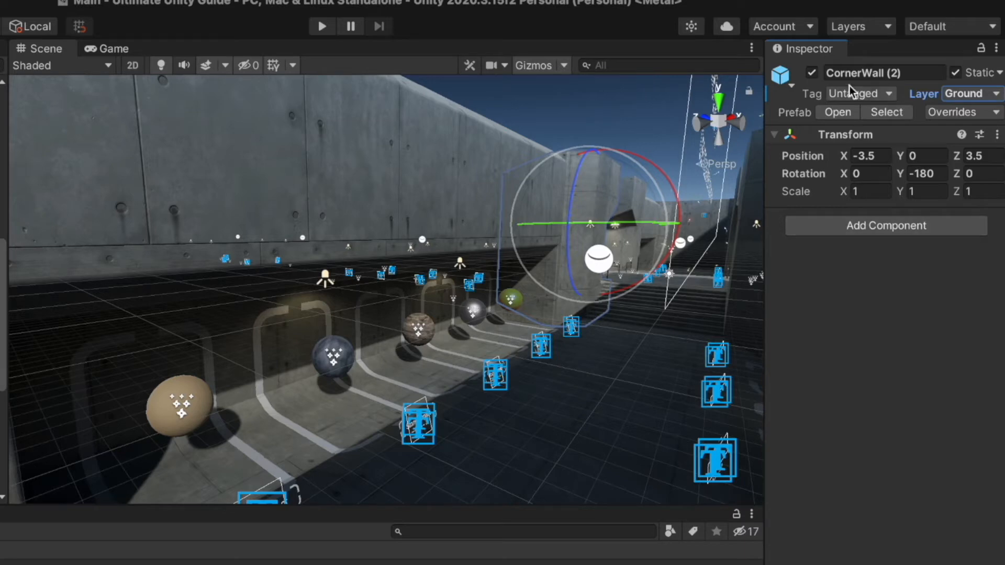
Step: Toggle the Ground layer's visibility off and back on to check both reassigned walls
click(865, 26)
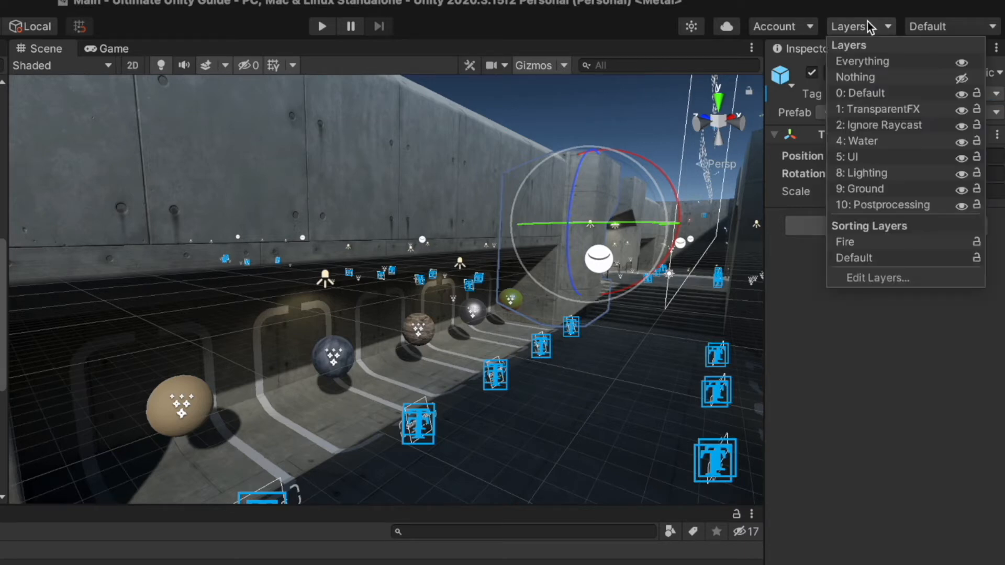
click(963, 190)
click(962, 190)
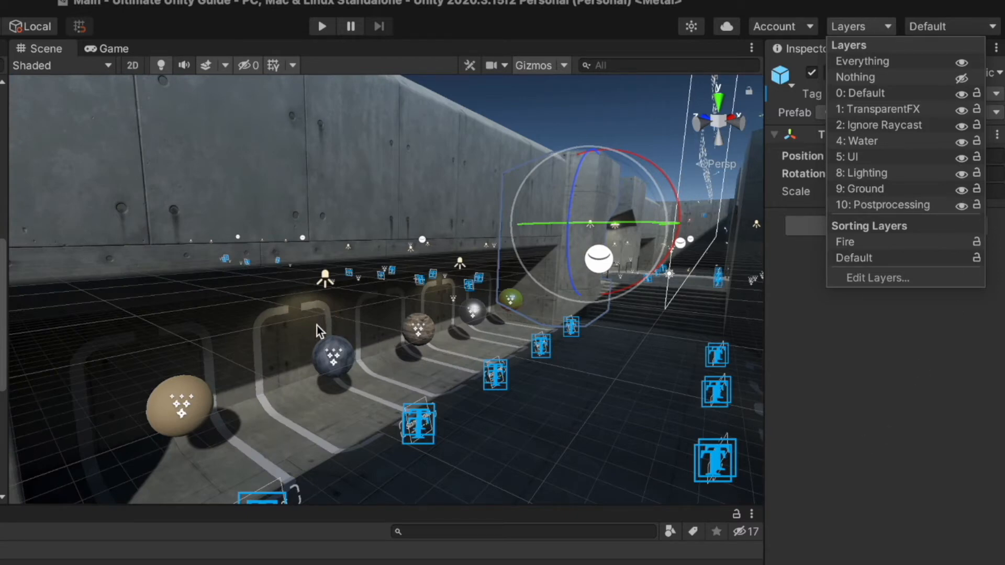
Step: Select the overhanging wall, corner wall and floor pieces one after another in the Scene view to check that they can be picked
right_drag(317, 324, 488, 376)
key(w)
key(s)
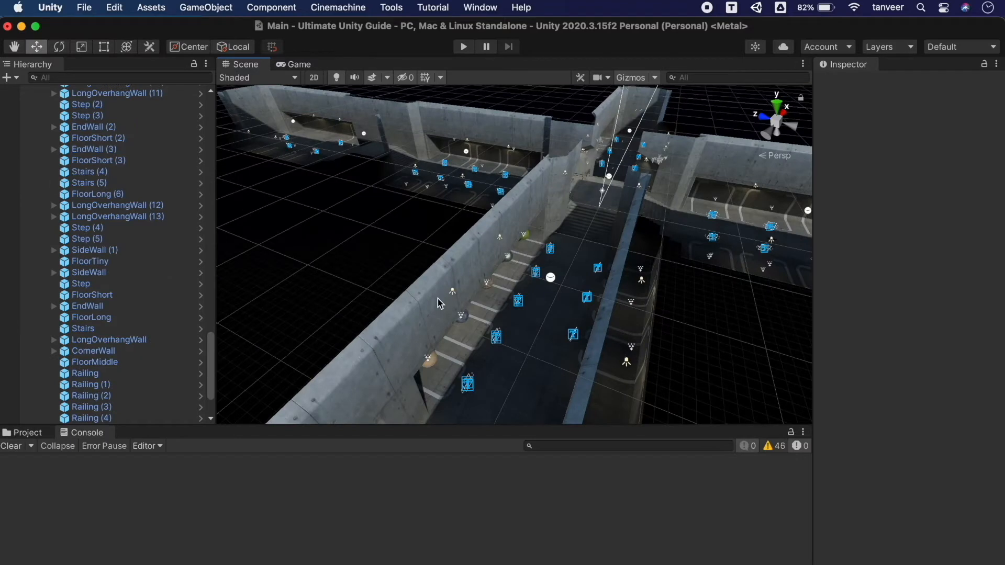
click(471, 267)
click(530, 317)
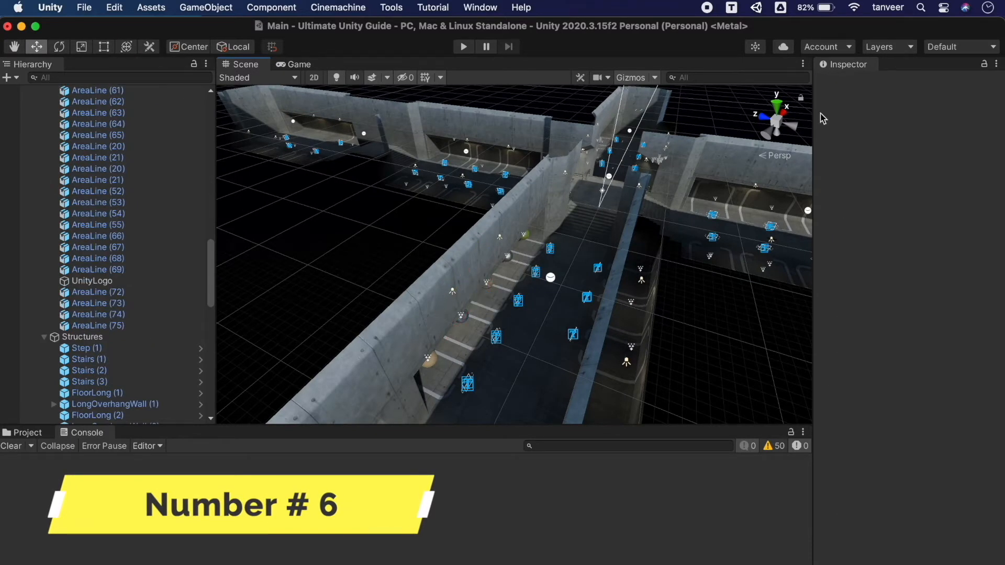
click(890, 46)
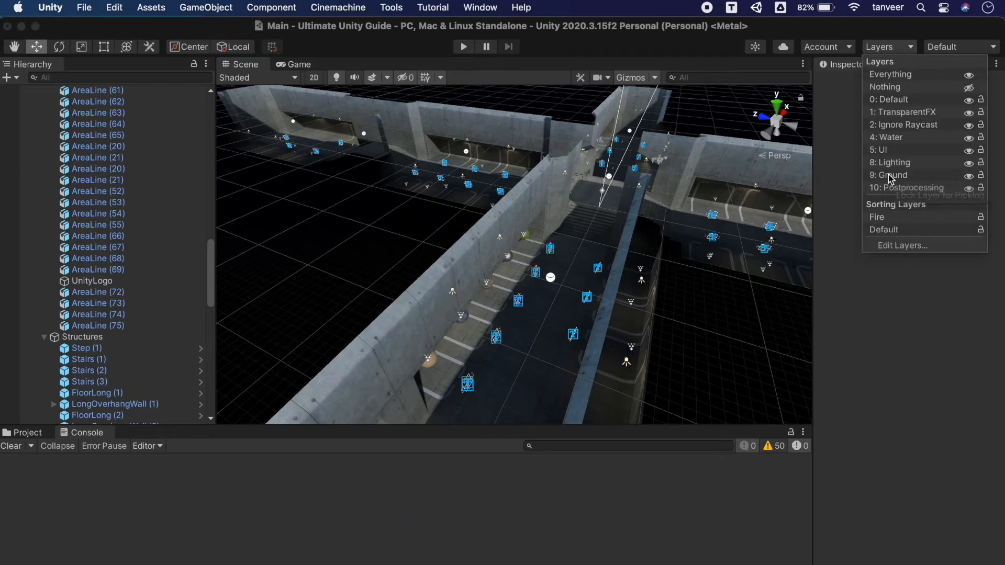
click(455, 268)
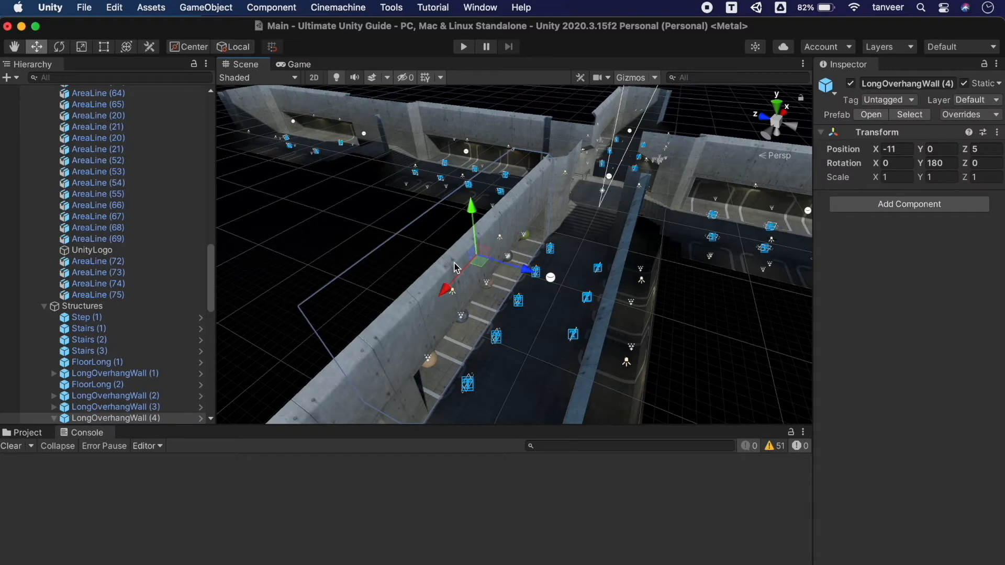
click(561, 216)
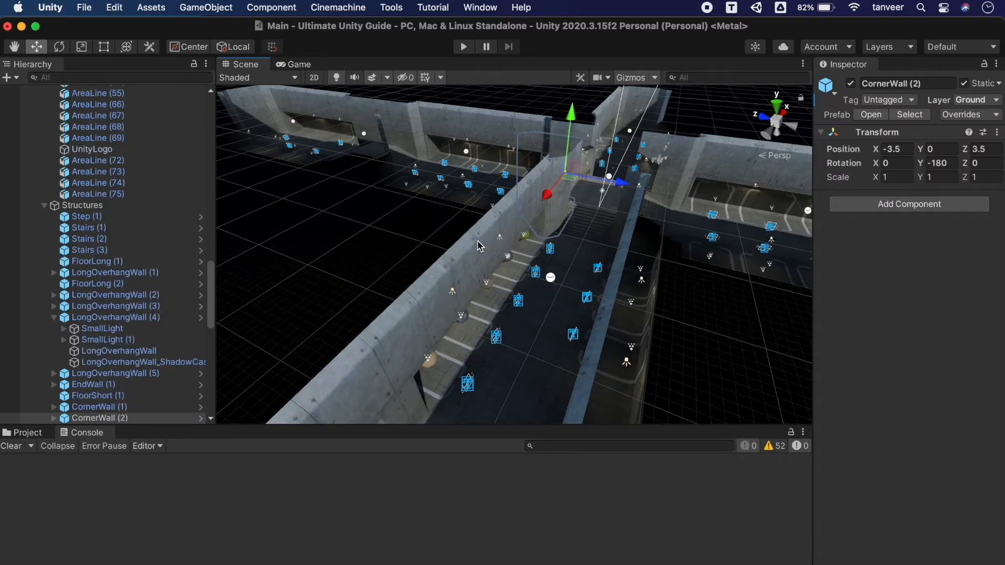
click(444, 276)
click(547, 342)
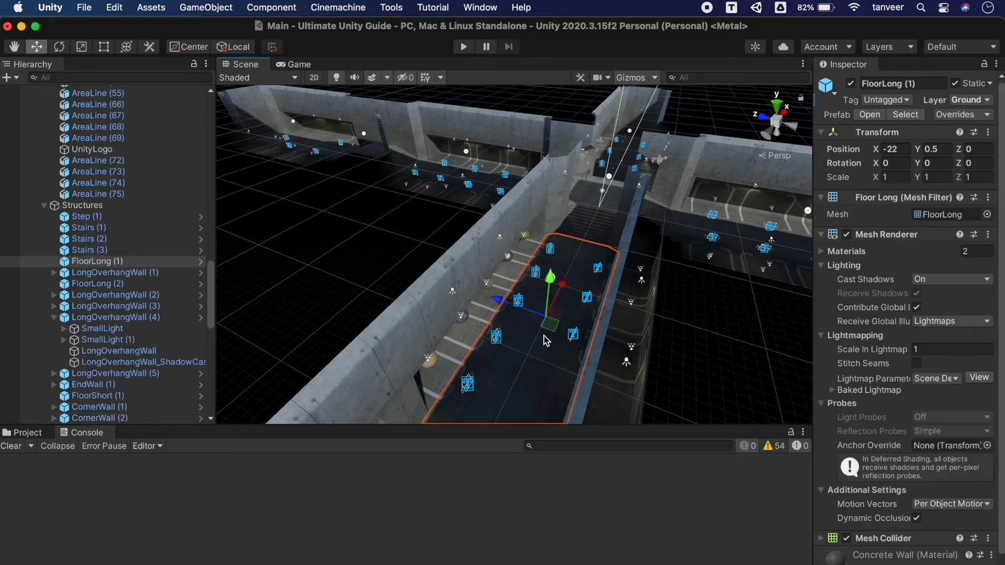
click(607, 220)
Step: Select LongOverhangWall (4), move it slightly in the Scene view, and undo the move
click(446, 270)
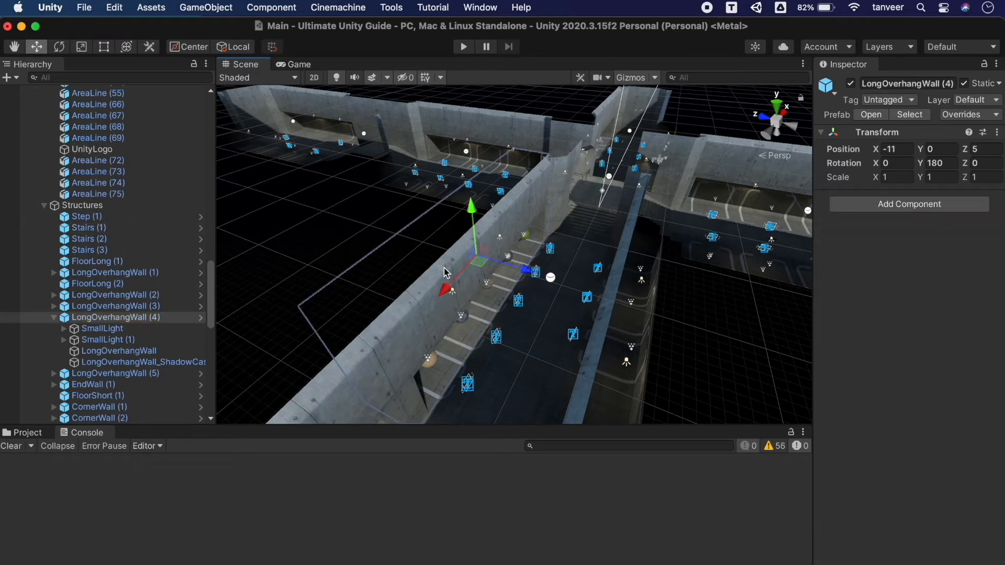
drag(457, 274, 462, 253)
key(super+z)
Step: Lock the Ground layer so its objects cannot be picked in the Scene view
click(902, 48)
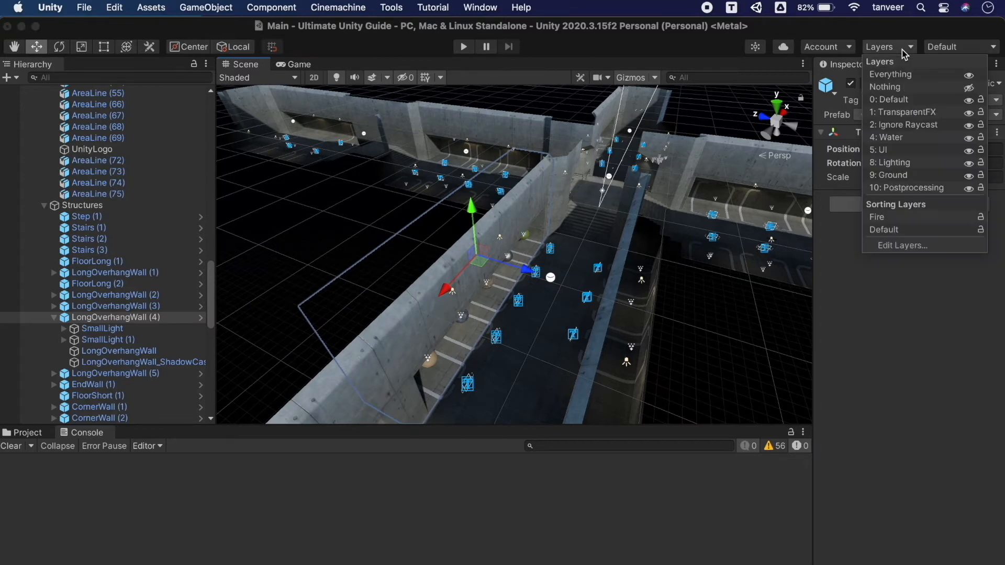
click(981, 175)
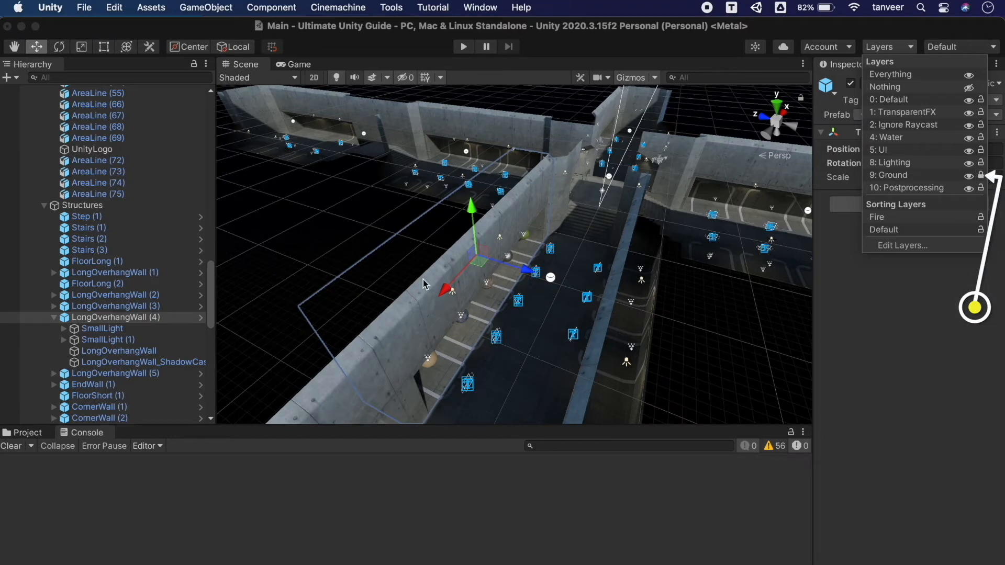
click(418, 313)
Step: With the Ground layer locked, pick LongOverhangWall (4), shift it slightly along its Z axis, and undo the shift
click(450, 293)
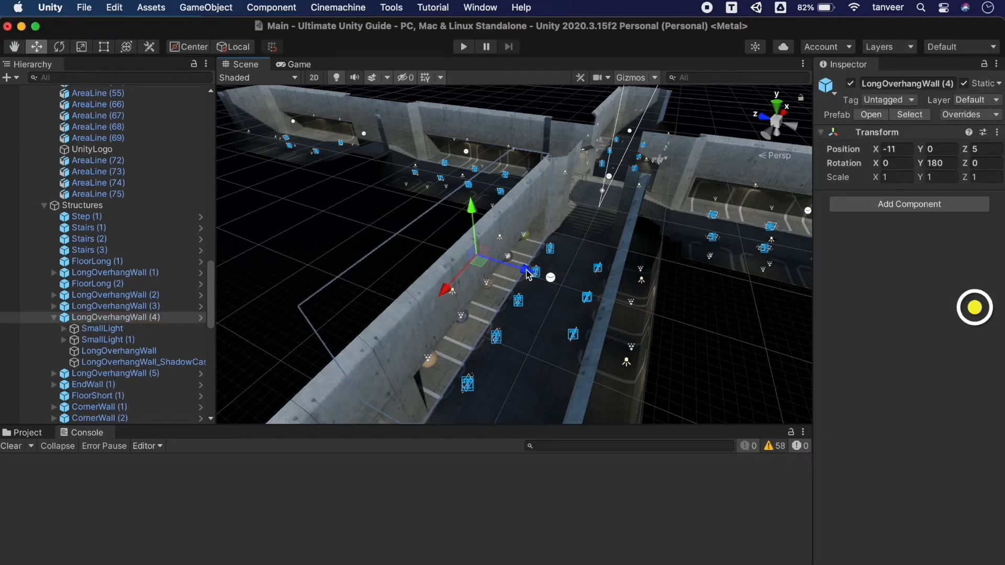
drag(522, 270, 515, 266)
key(super+z)
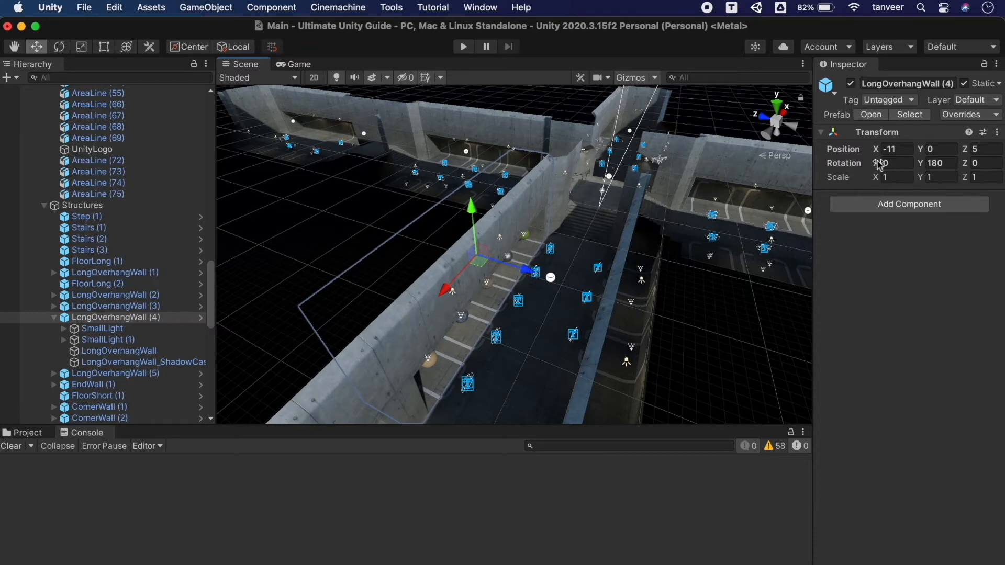
Step: Change the layer of LongOverhangWall (4) and its child objects to Ground
click(986, 101)
click(944, 184)
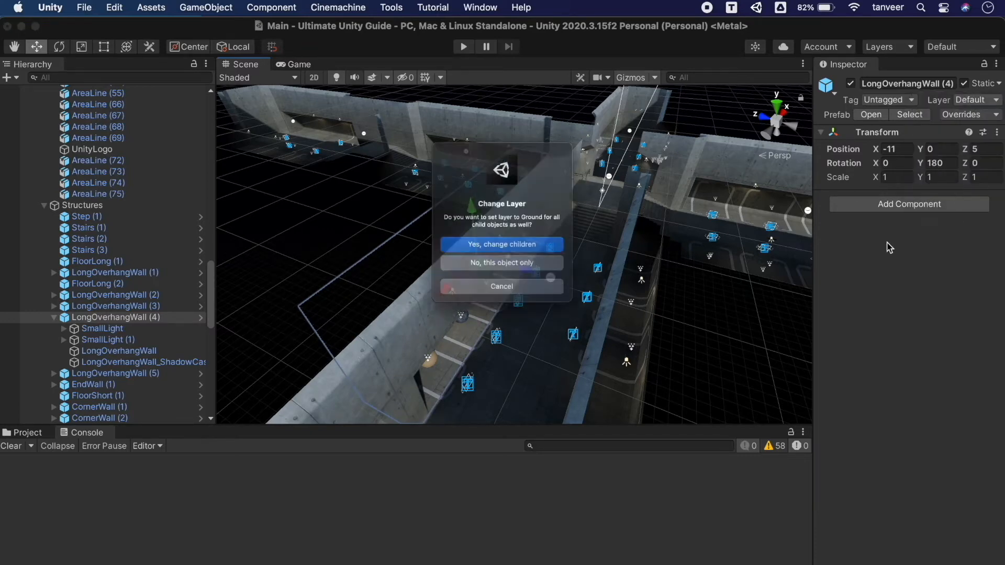
click(502, 239)
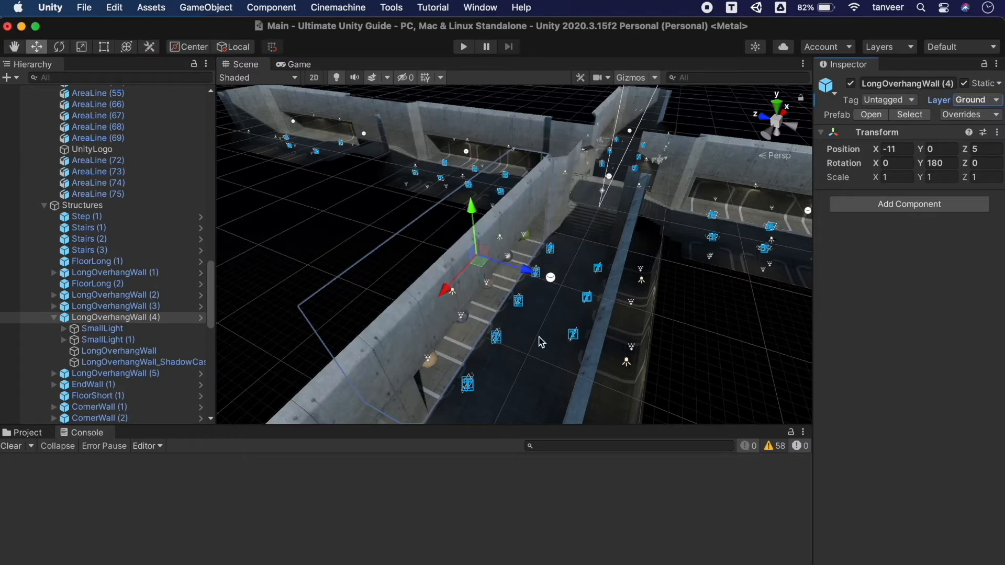
Step: Try picking the walls, floor and stairs in the Scene view to compare objects on the locked Ground layer with those on other layers
click(559, 184)
click(482, 255)
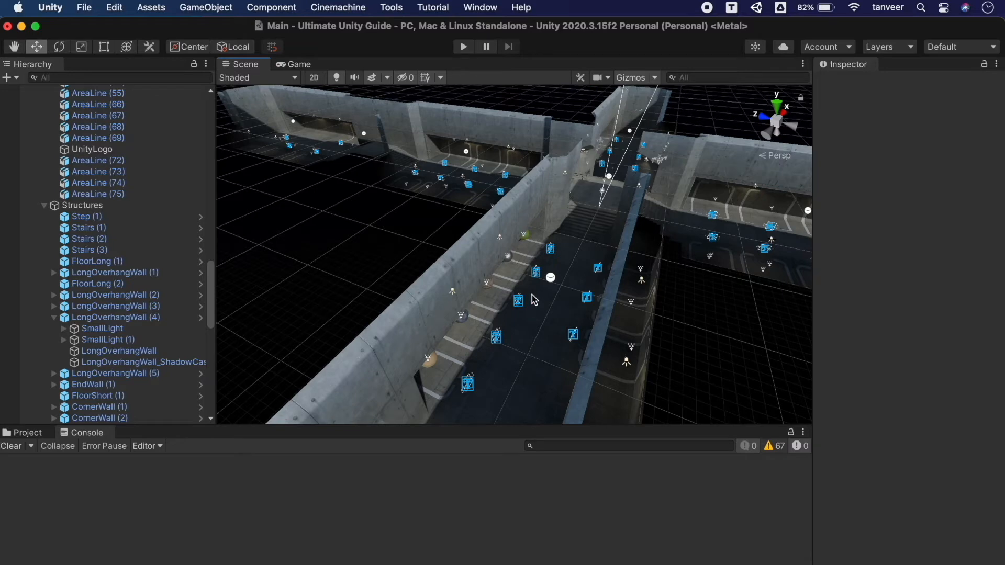
click(551, 188)
click(514, 228)
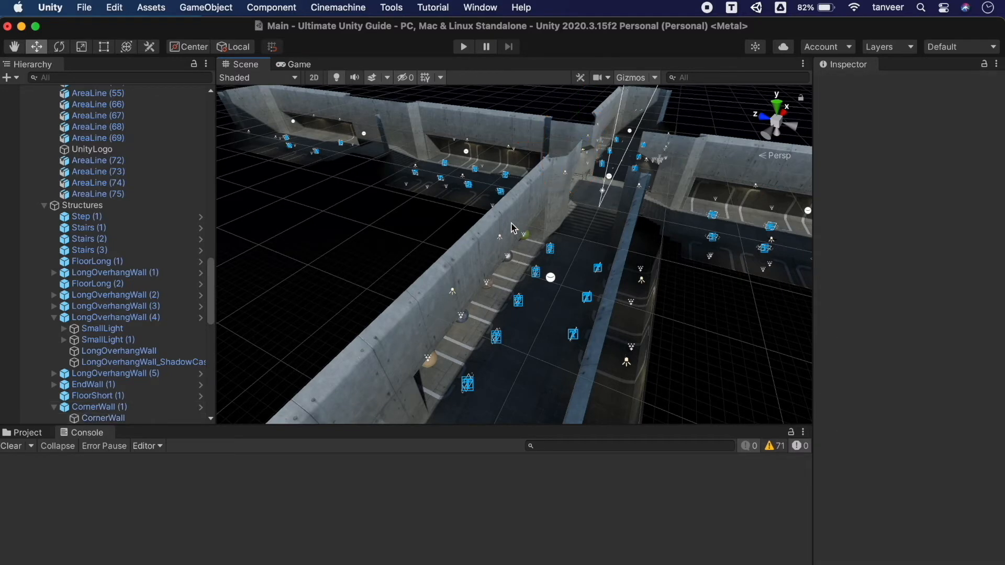
click(504, 158)
click(490, 373)
click(364, 396)
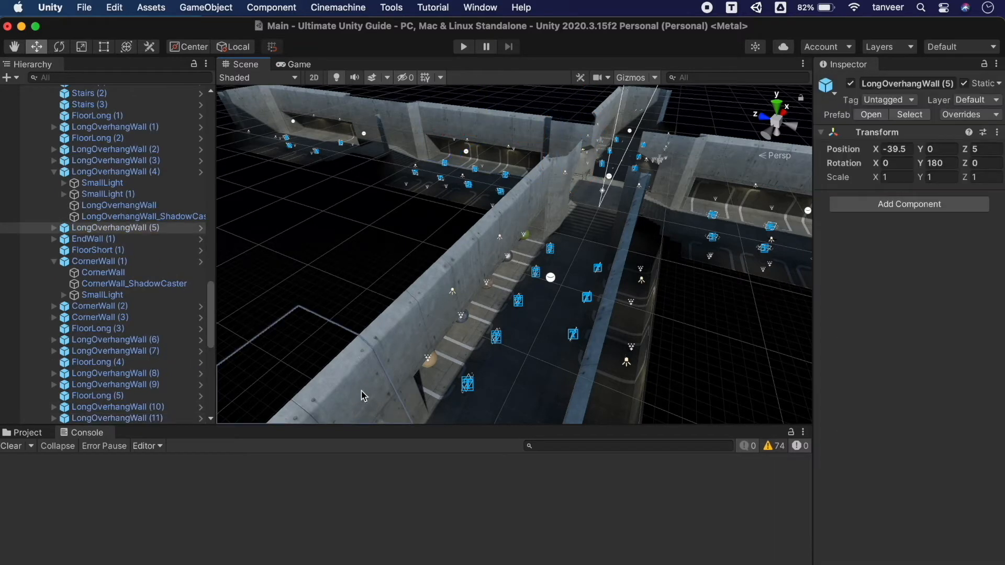
click(425, 319)
click(356, 362)
click(440, 301)
click(585, 216)
click(584, 226)
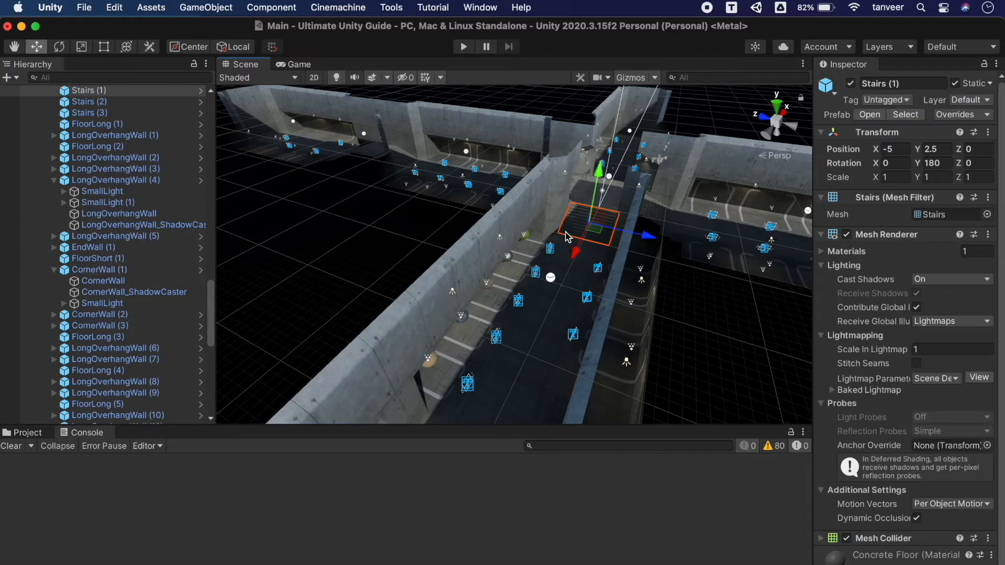
Step: Test picking along the wall in the Scene view while the Ground layer is still locked
click(494, 244)
click(475, 262)
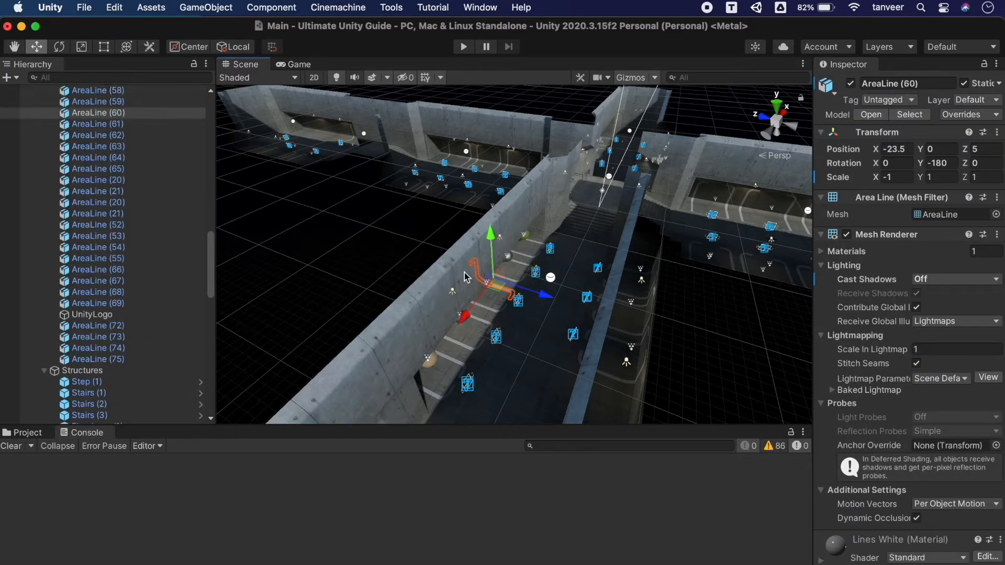
click(454, 286)
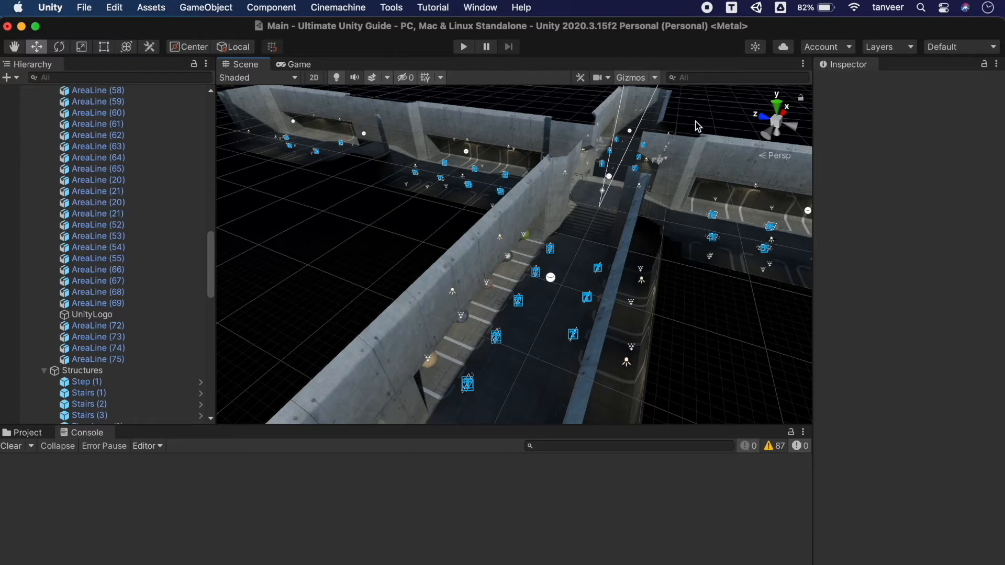
Step: Unlock the Ground layer, then pick LongOverhangWall (4) in the Scene view and test-move it upward, undoing the move
click(897, 48)
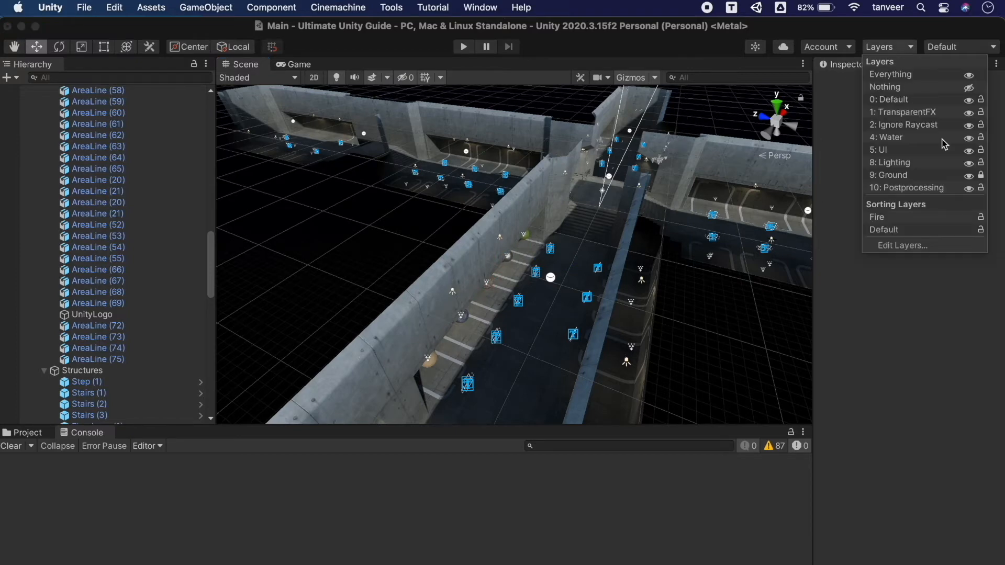
click(440, 274)
click(308, 385)
click(398, 338)
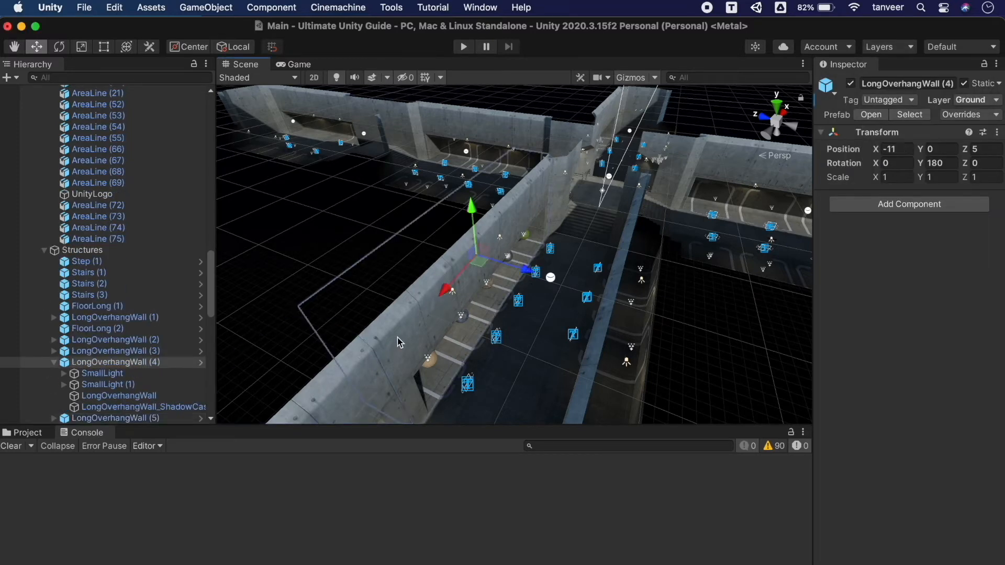
drag(473, 214, 474, 189)
key(super+z)
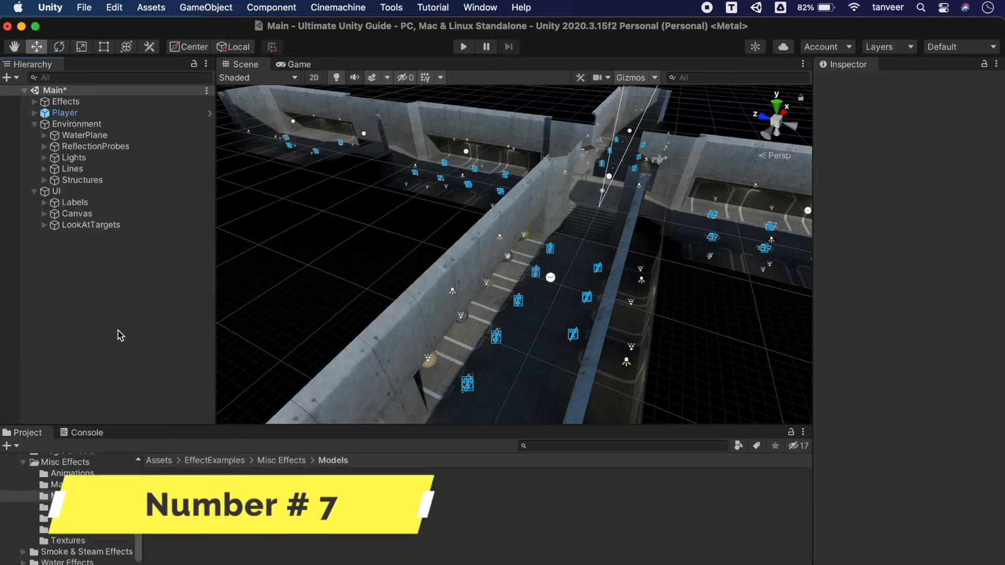
Step: Save the Structures object as Selection 1, then clear the selection and recall it from that slot
click(83, 179)
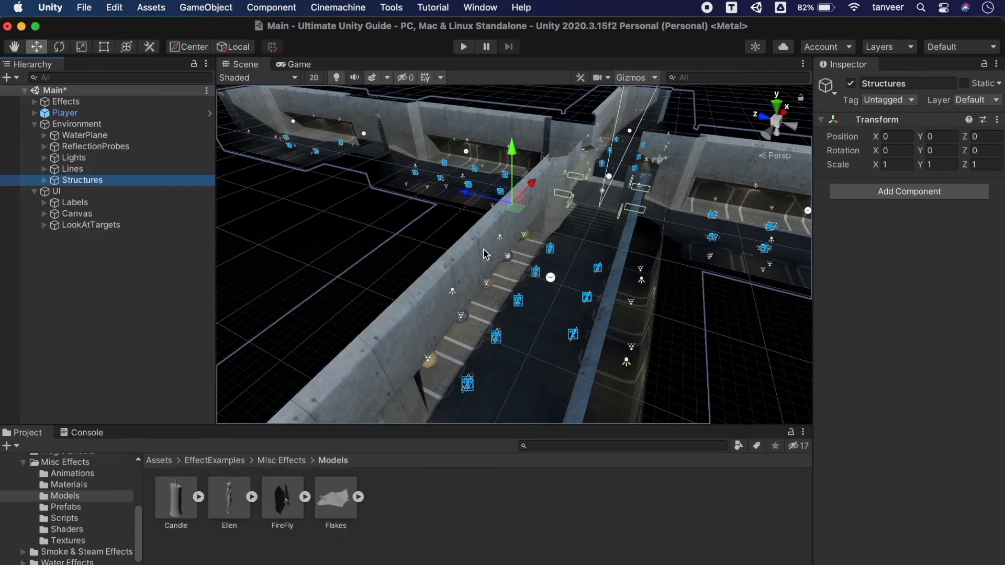
right_drag(367, 264, 407, 228)
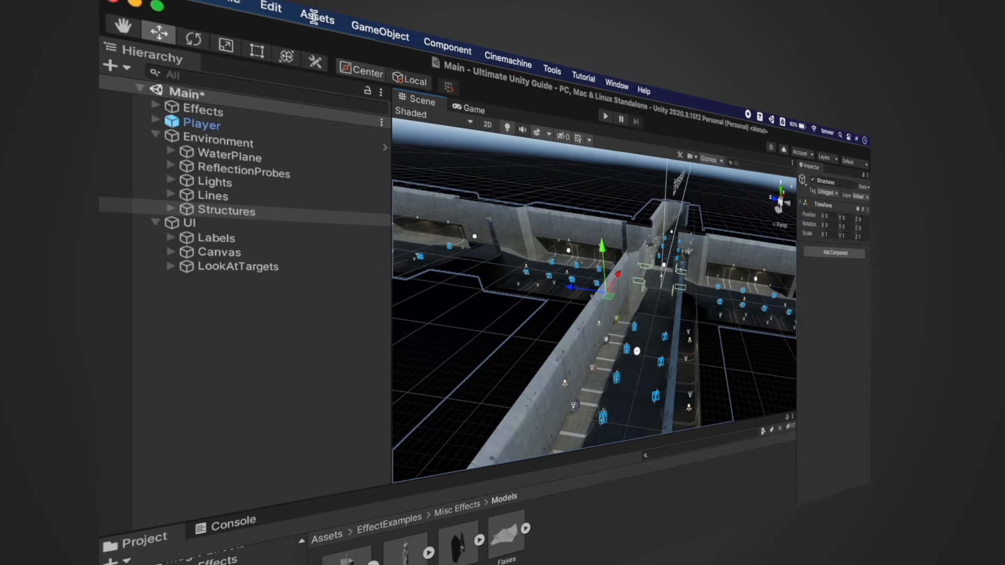
click(272, 7)
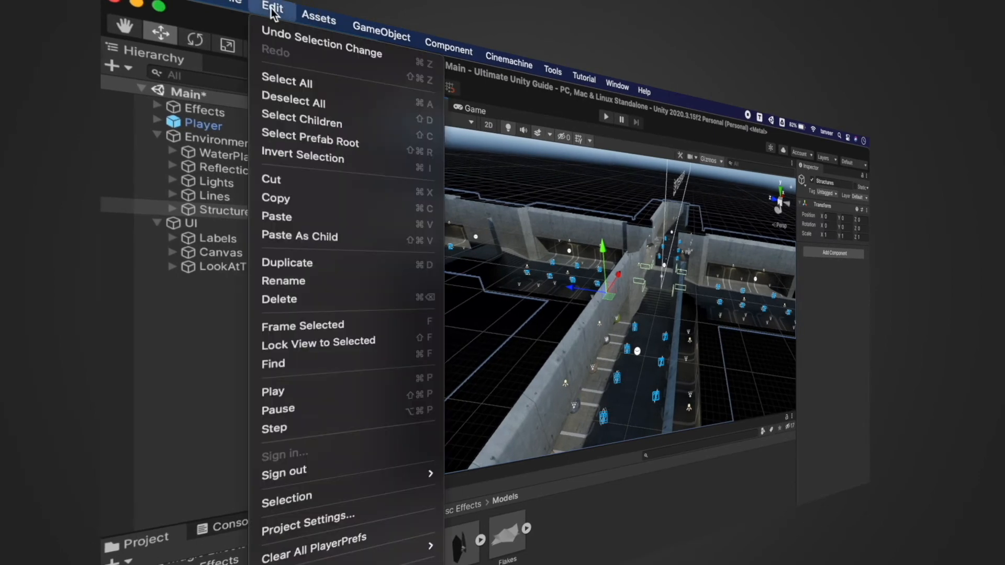
mouse_move(394, 485)
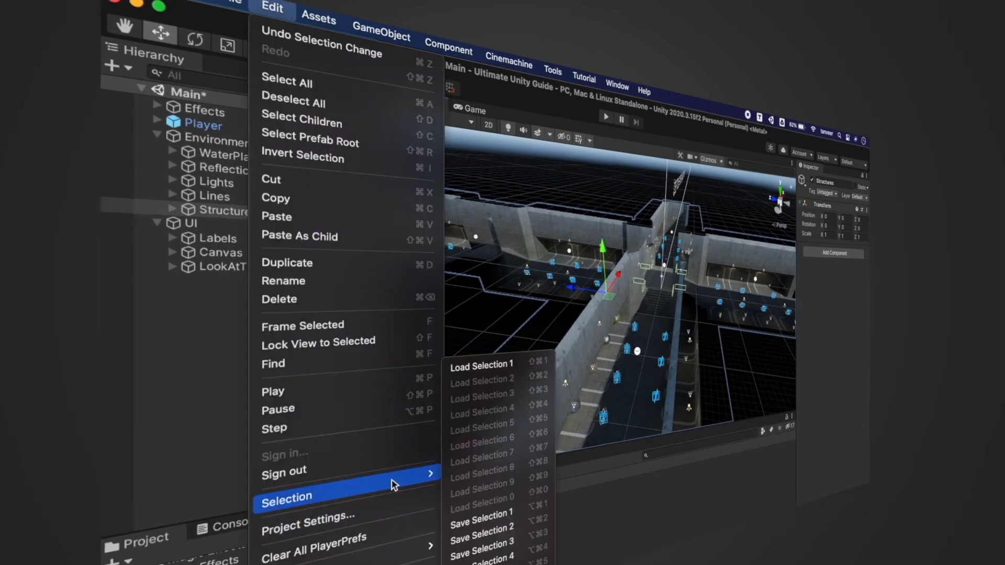
click(506, 513)
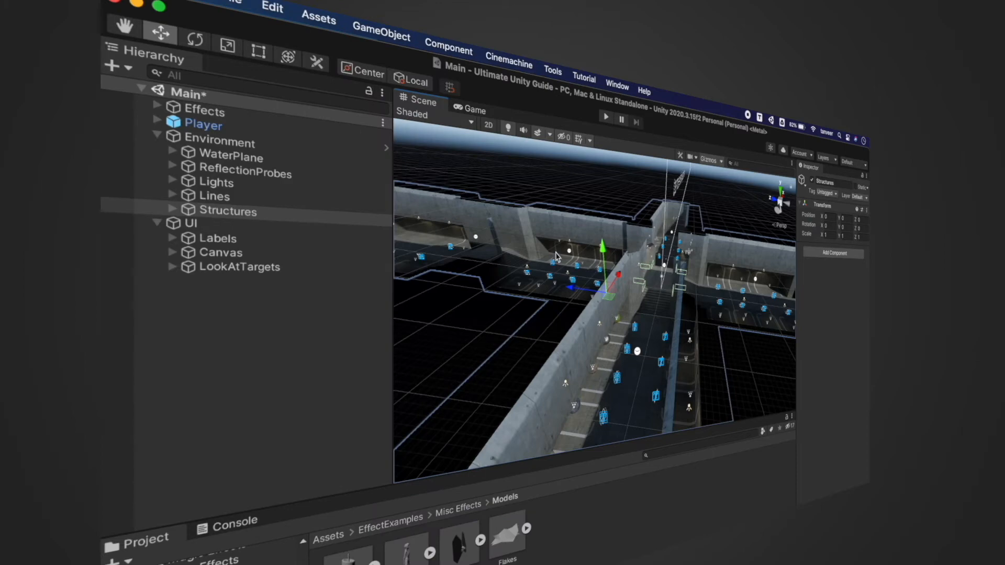
click(601, 189)
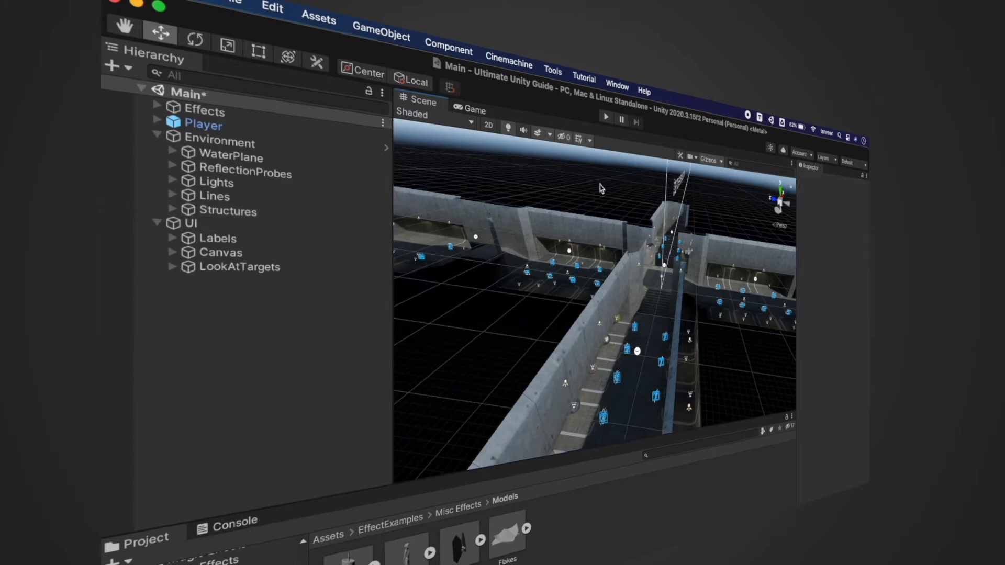
key(super+shift+1)
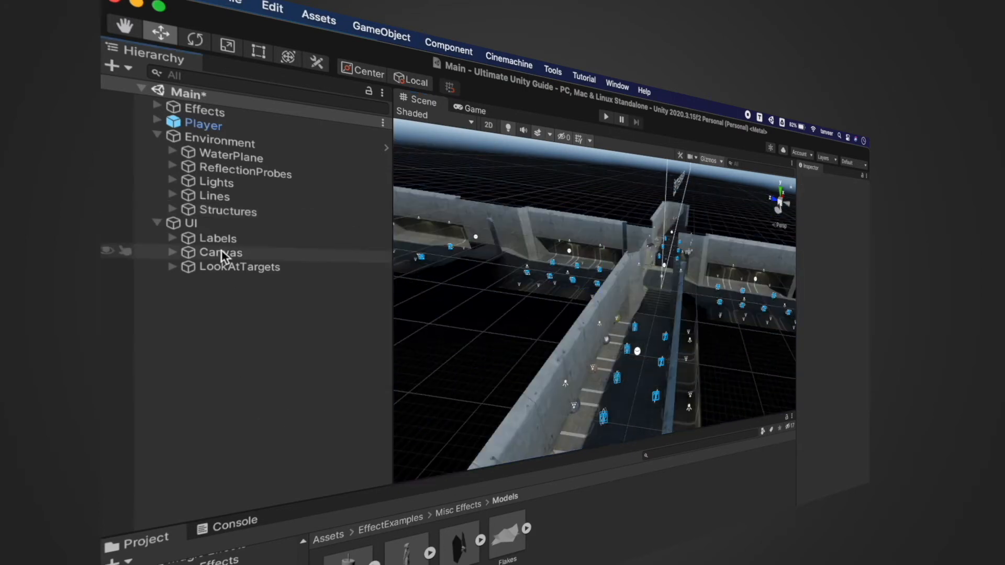
Step: Select the Lines object under Environment and save it as Selection 2
click(222, 198)
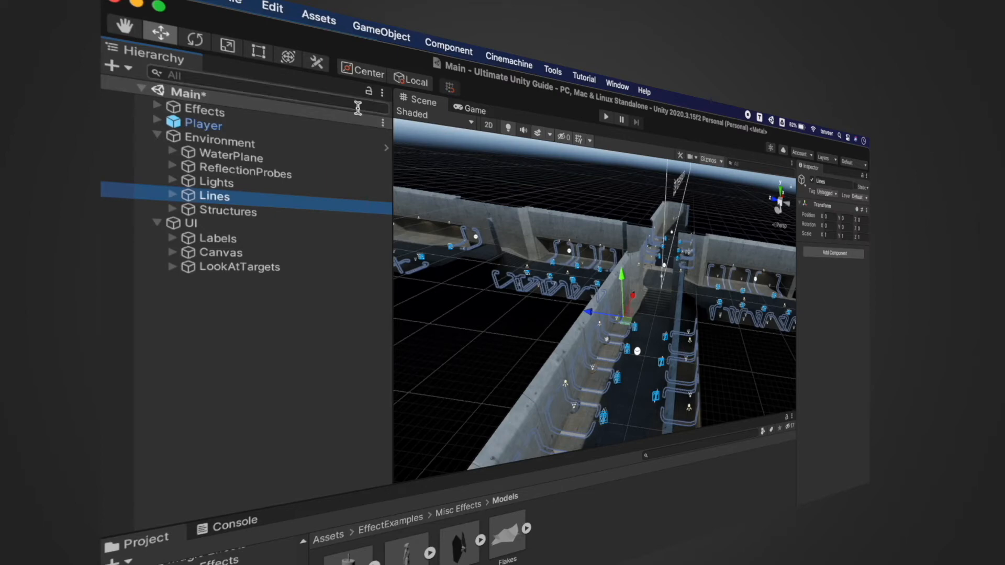
click(274, 9)
mouse_move(378, 487)
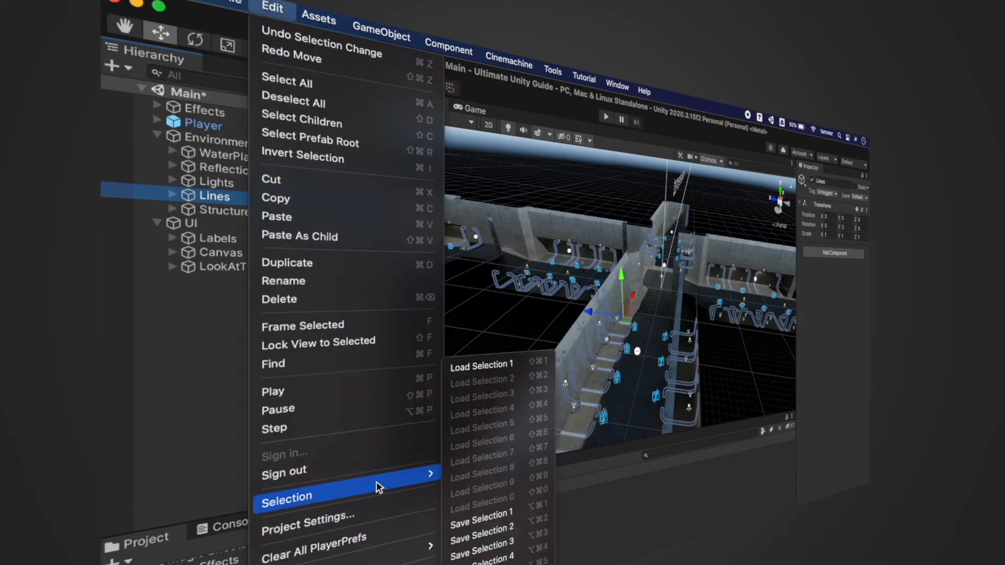
click(511, 526)
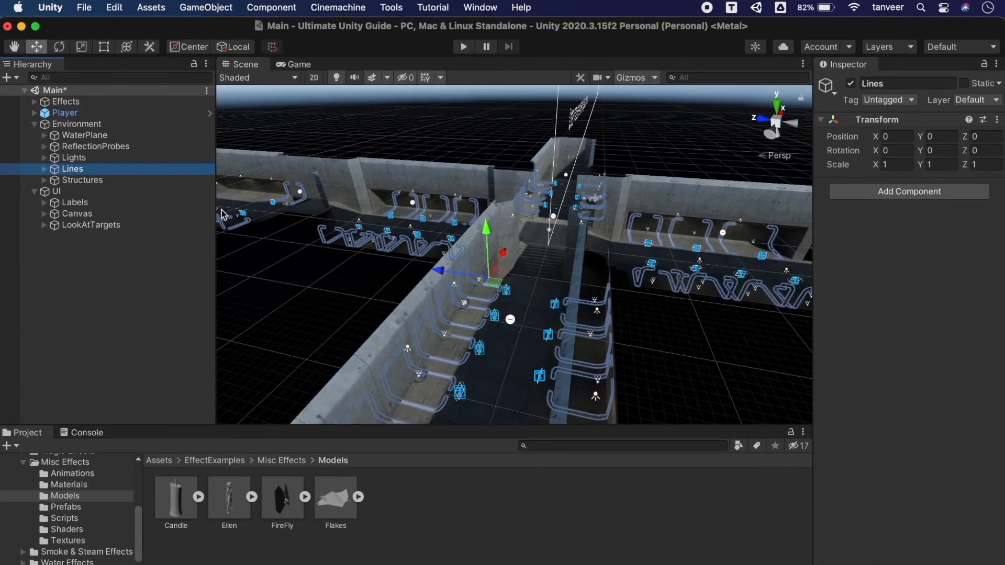
Step: Try raising the Lights object to Y 7 and WaterPlane along its Y axis, then undo the move
click(107, 158)
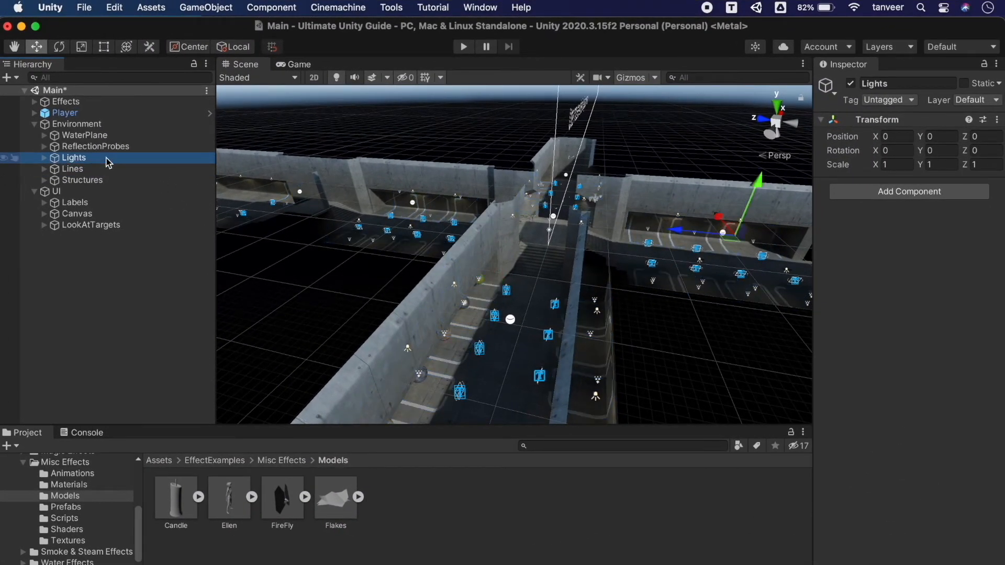
drag(757, 185, 770, 144)
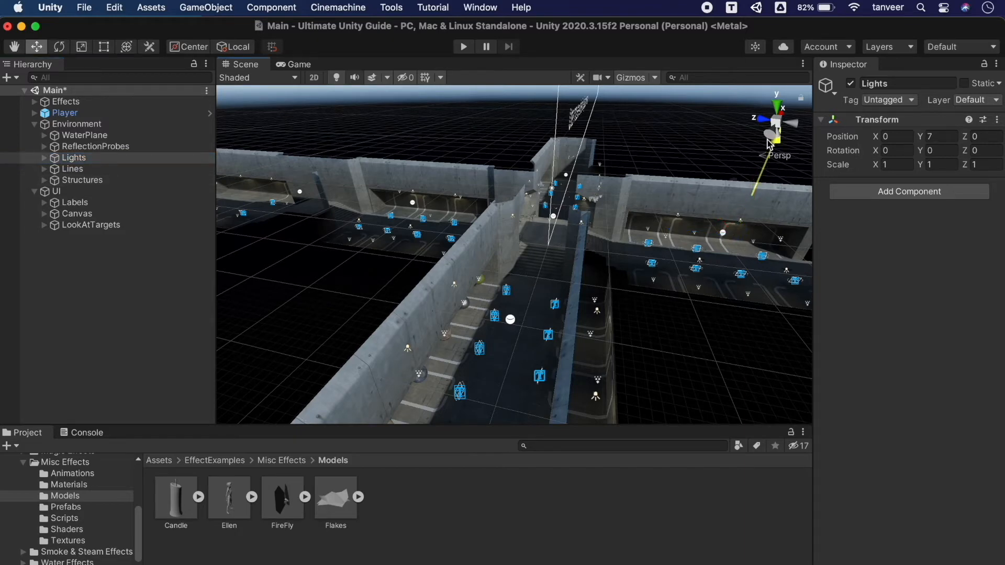
click(95, 147)
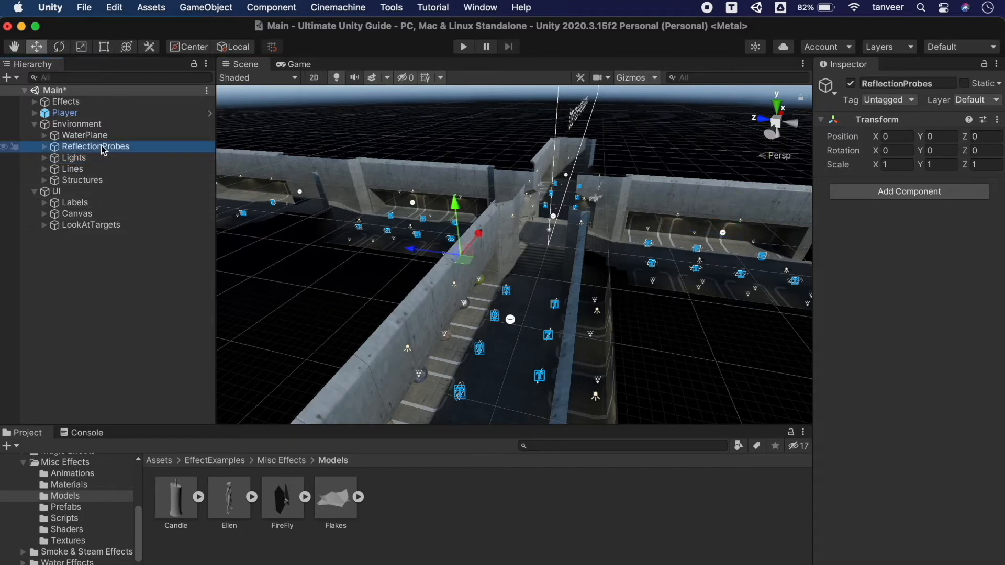
click(84, 135)
drag(428, 157, 421, 74)
key(super+z)
Step: Select the WaterPlane object and save it as Selection 3
click(105, 138)
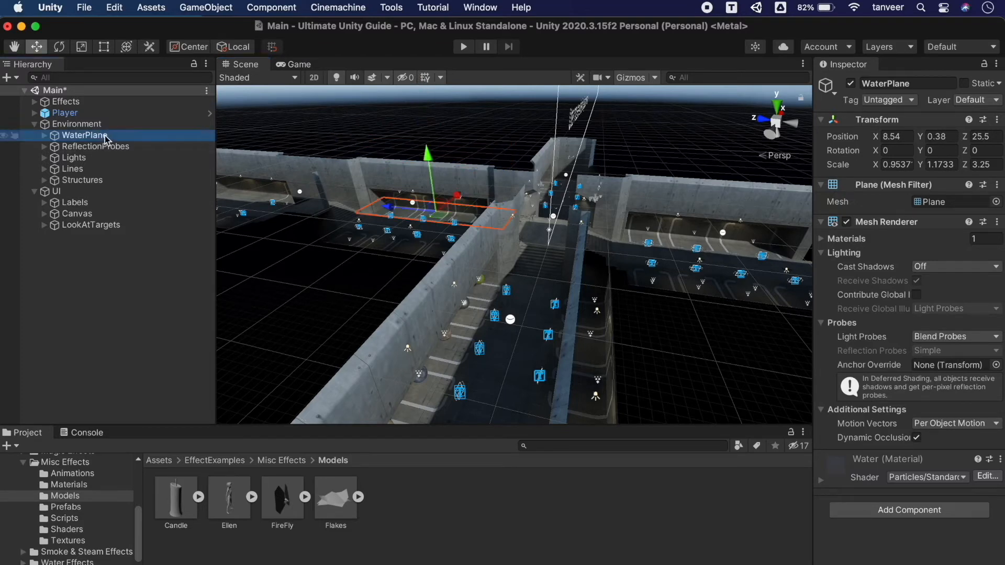
click(158, 7)
mouse_move(115, 7)
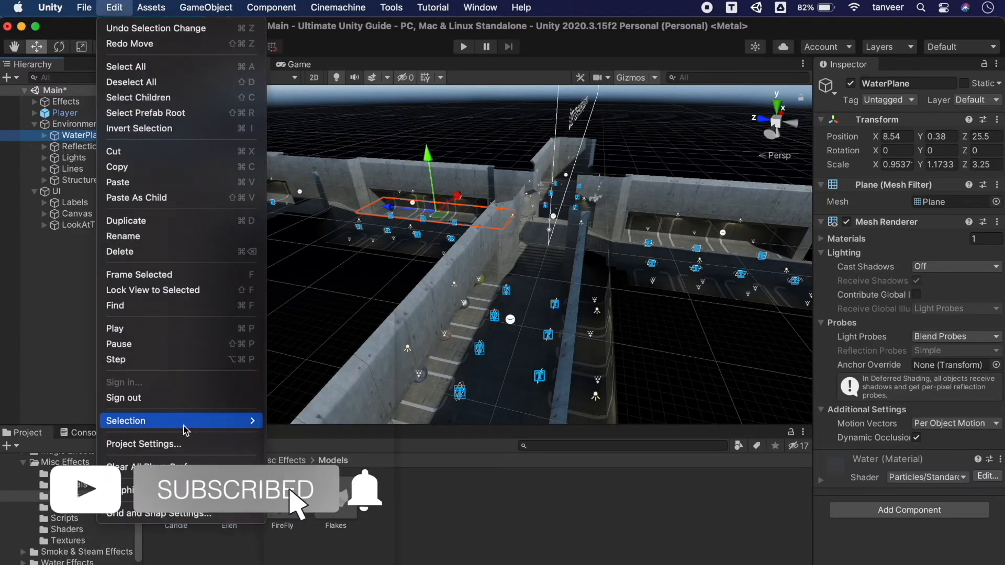
mouse_move(192, 421)
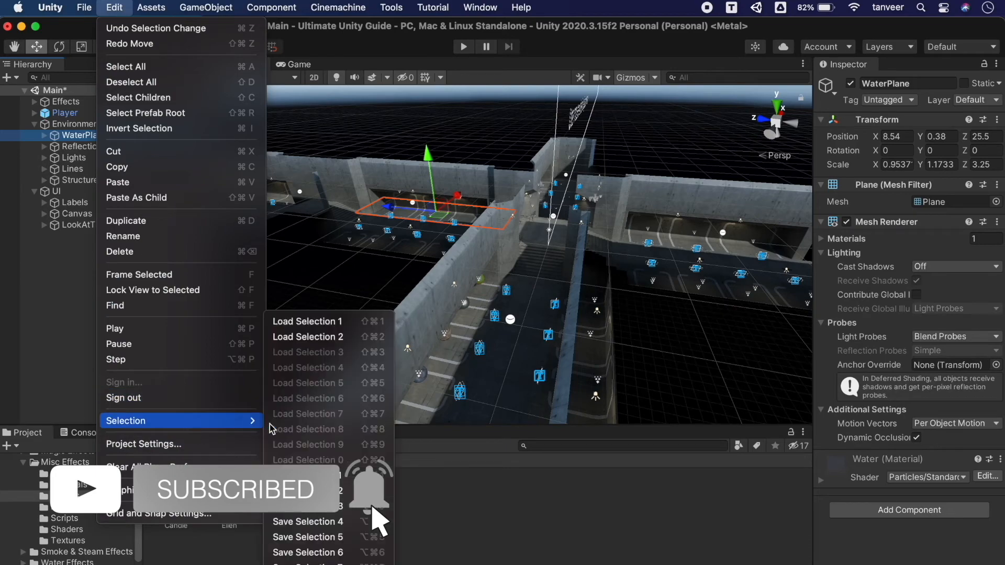
click(321, 510)
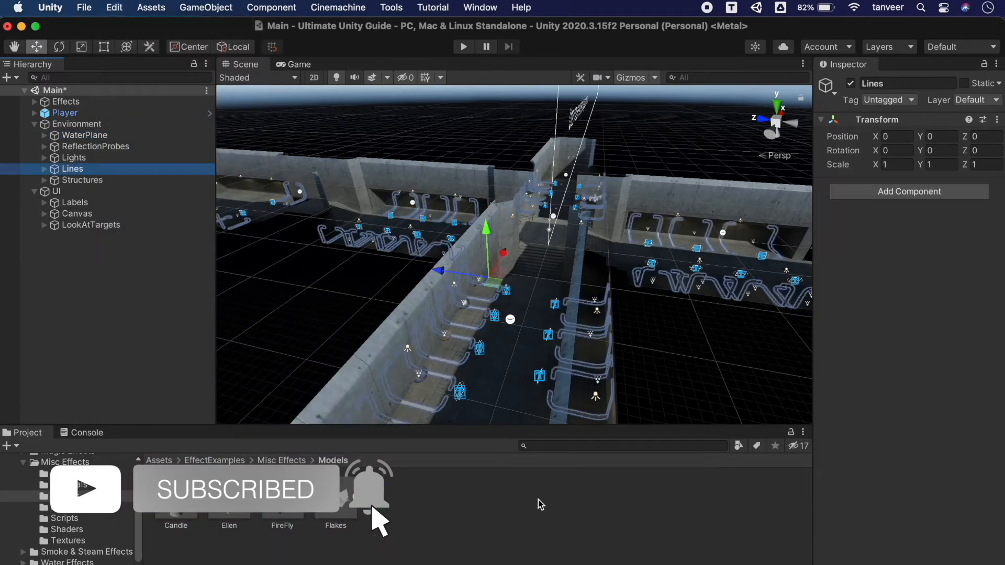
Step: Recall the saved selections of Lines and Structures, raise each along the Y axis, and undo each move
drag(492, 241, 490, 164)
key(super+z)
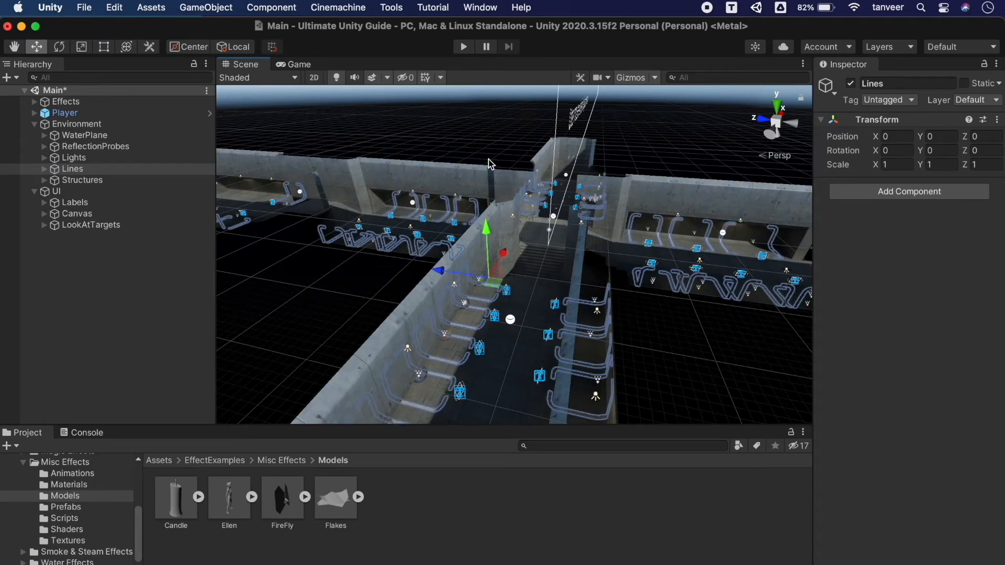
key(super+z)
drag(466, 200, 459, 112)
key(super+z)
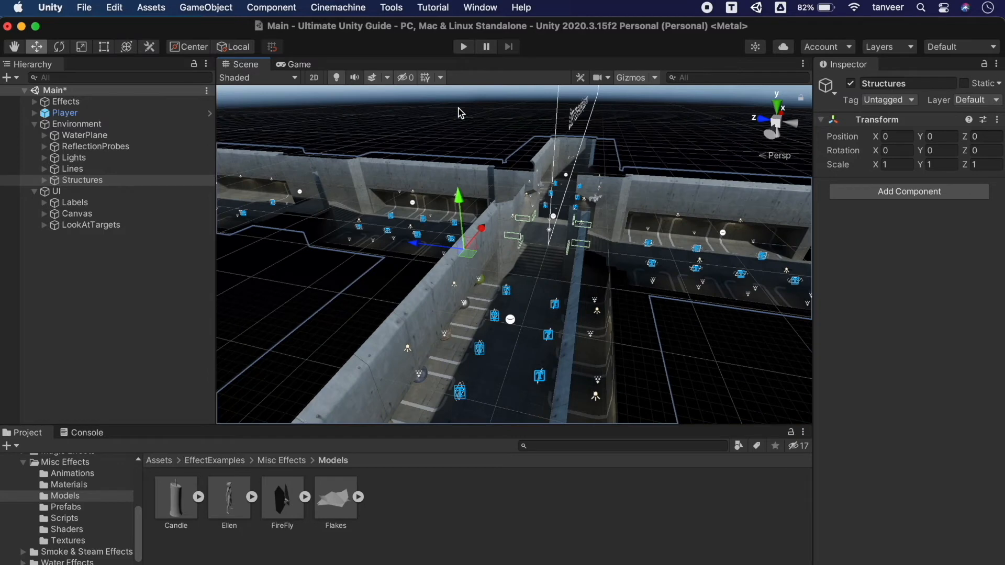
key(super+z)
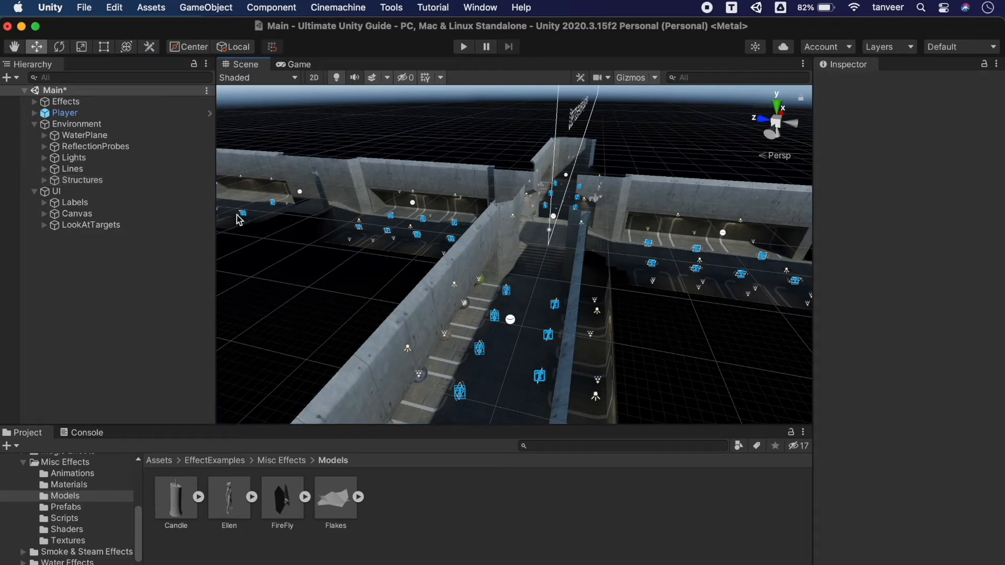
Step: Load Selection 2 to reselect the Lines object, then clear the selection
click(115, 8)
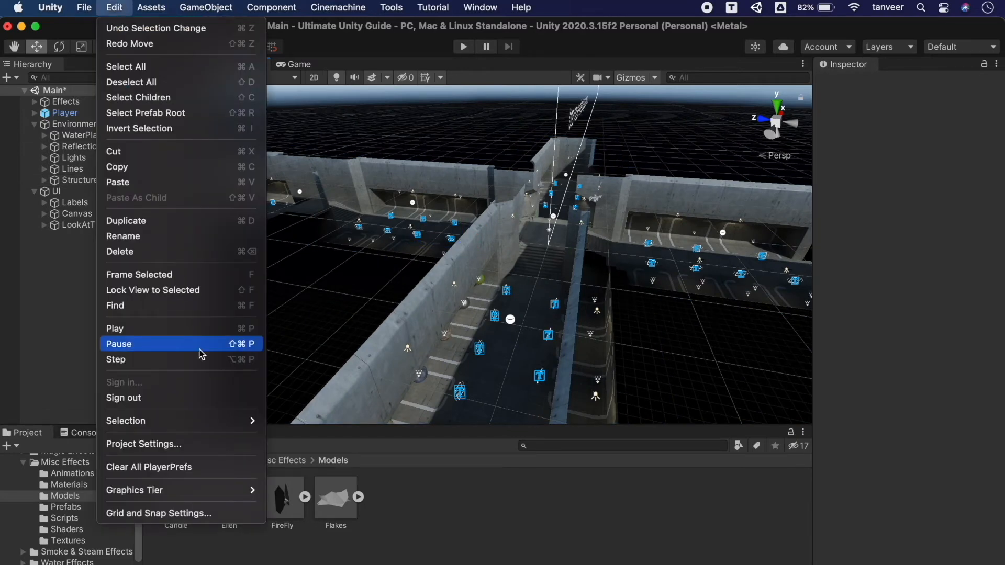
mouse_move(203, 422)
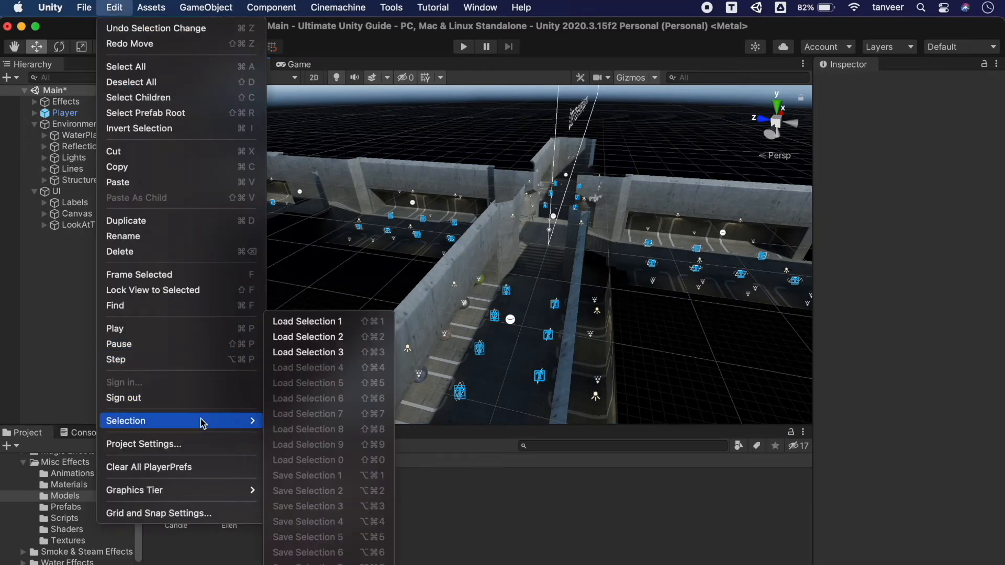
click(324, 336)
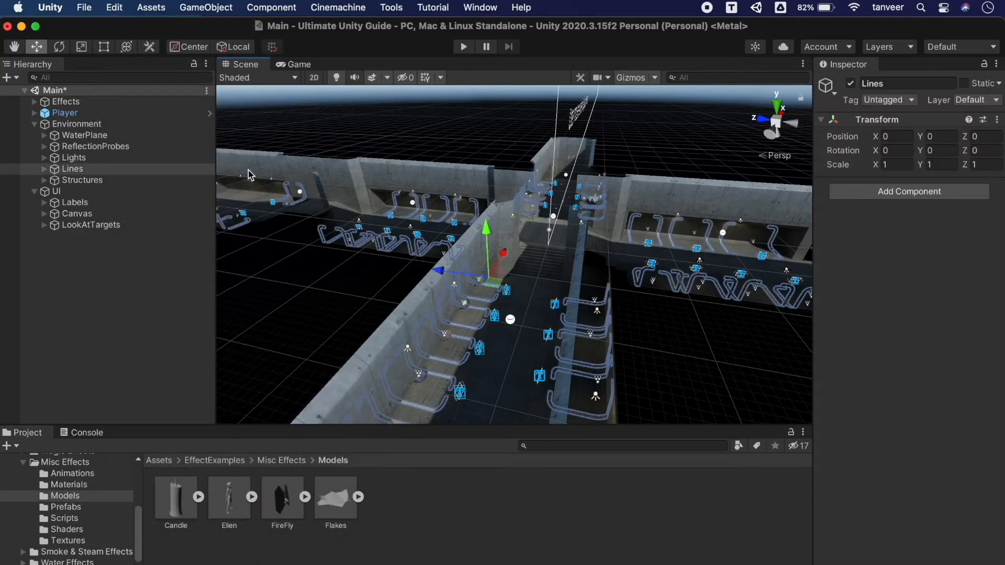
click(375, 128)
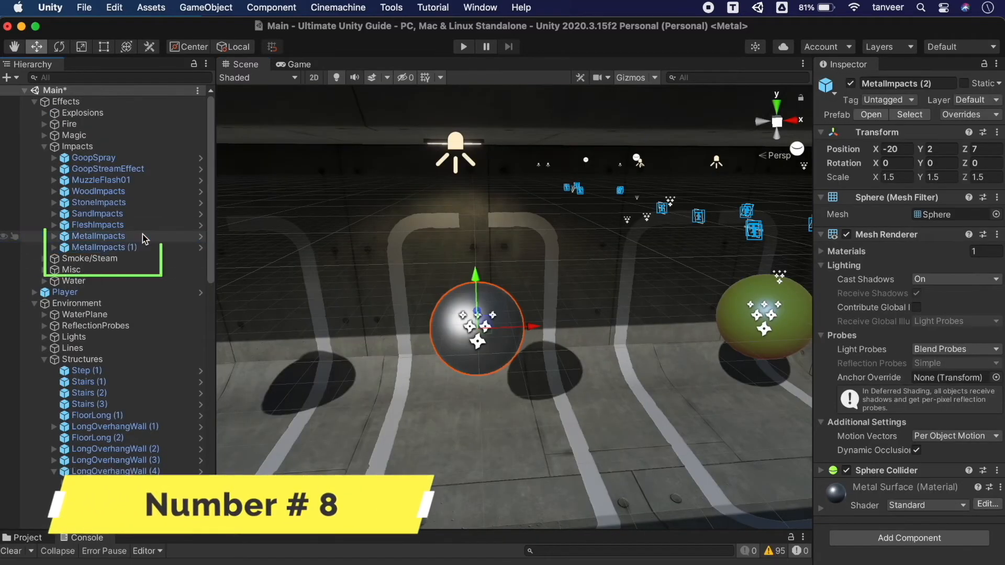
Step: Duplicate the MetalImpacts sphere again and spread the copies along X, placing MetalImpacts (2) at X -22.06 and MetalImpacts (3) on the opposite side
key(super+d)
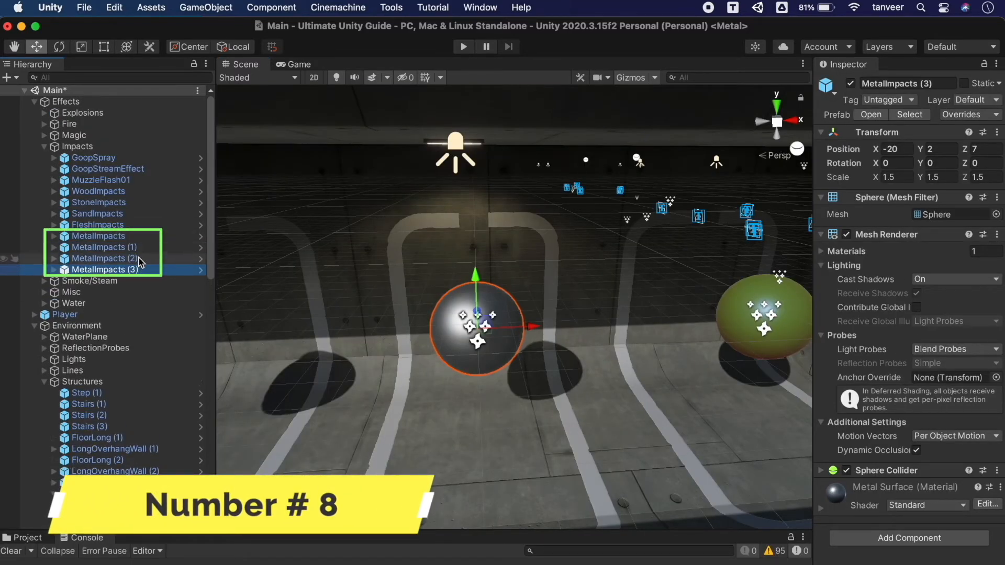
click(140, 259)
drag(535, 327, 406, 332)
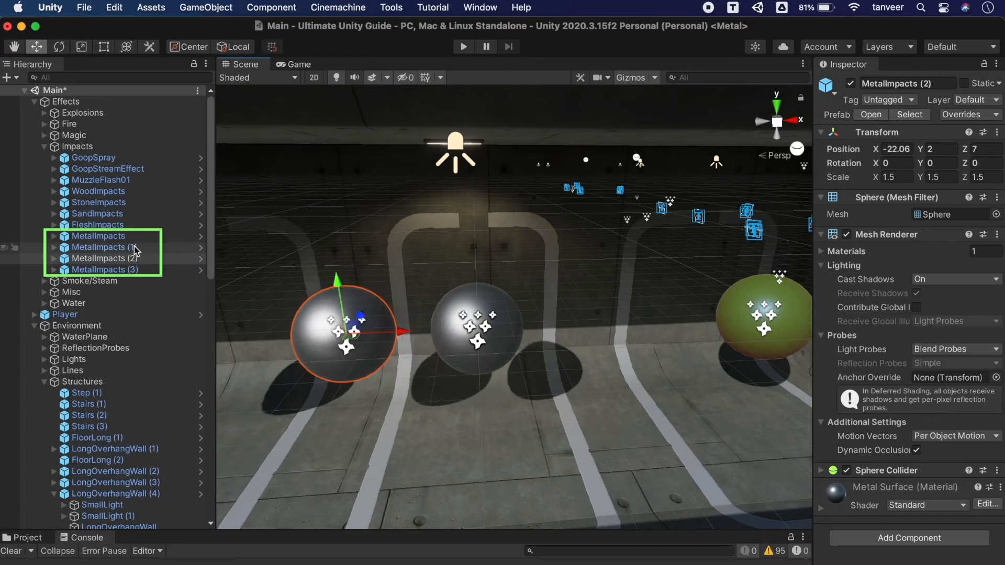
click(125, 269)
drag(532, 329, 662, 331)
Step: Undo the sphere moves and all duplications so only the original MetalImpacts remains
key(super+z)
key(super+z)
key(super+z)
key(super+z)
key(super+z)
key(super+z)
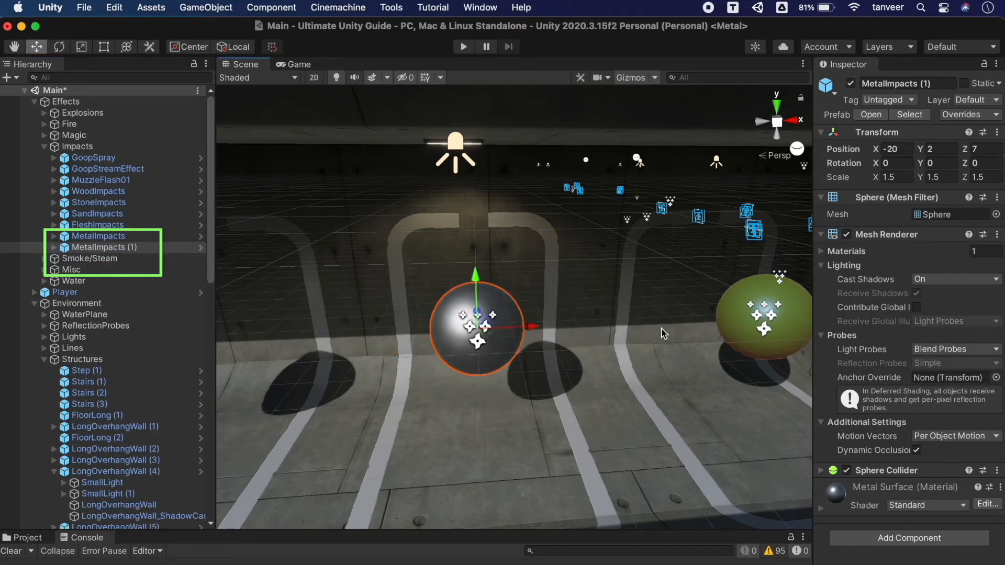
key(super+z)
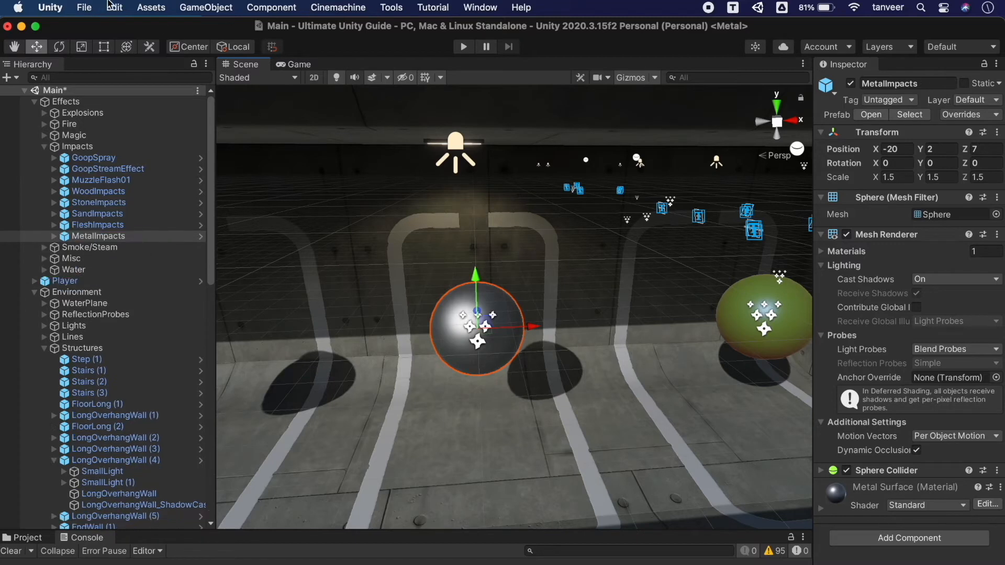
Step: Open the Project Settings, docked beside the Game view, and show the Editor category
click(112, 6)
click(183, 446)
drag(422, 172, 354, 65)
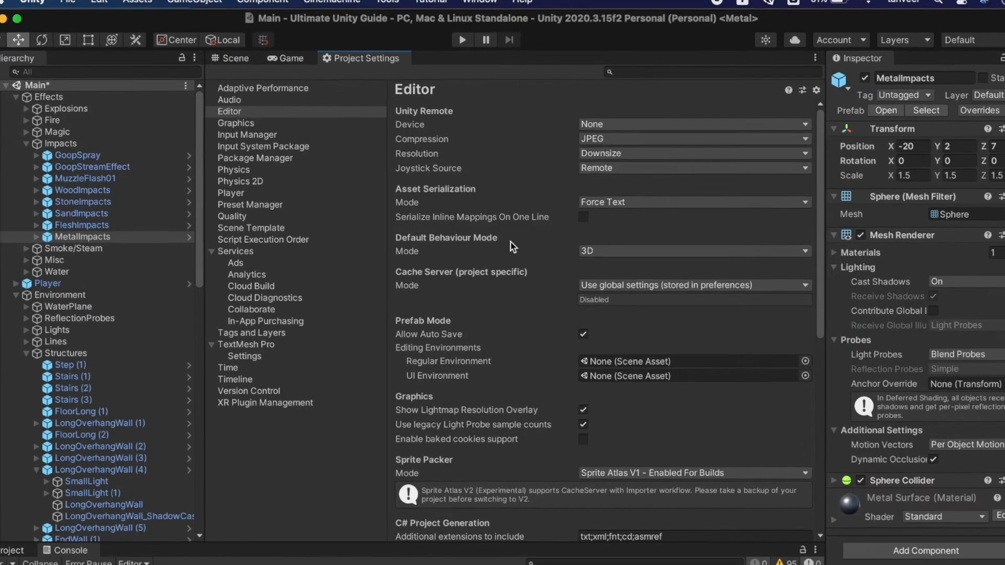
scroll(511, 243, down, 3)
click(261, 117)
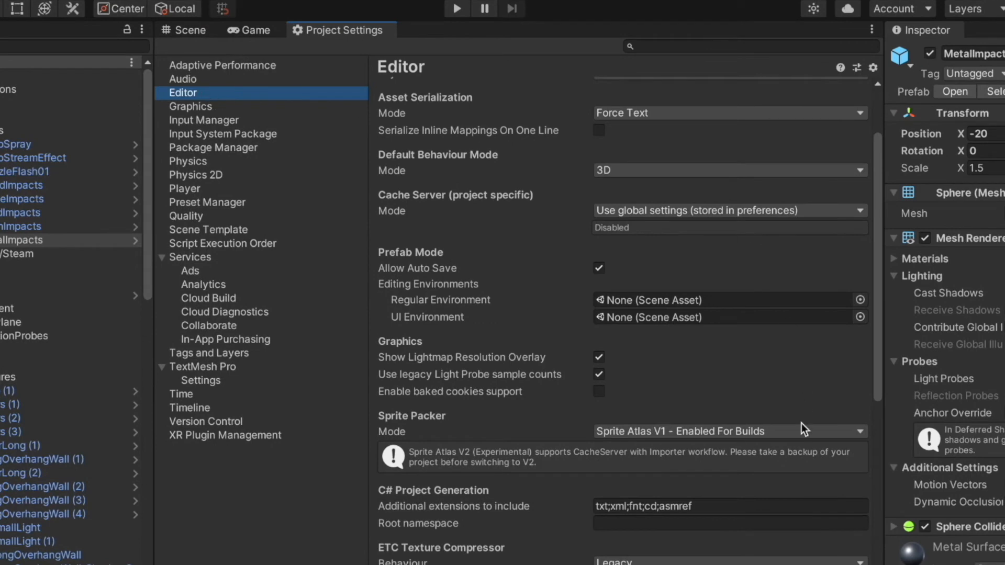
Step: Set Game Object Naming in the Numbering Scheme section of the Editor settings to Prefab.1
scroll(802, 423, down, 8)
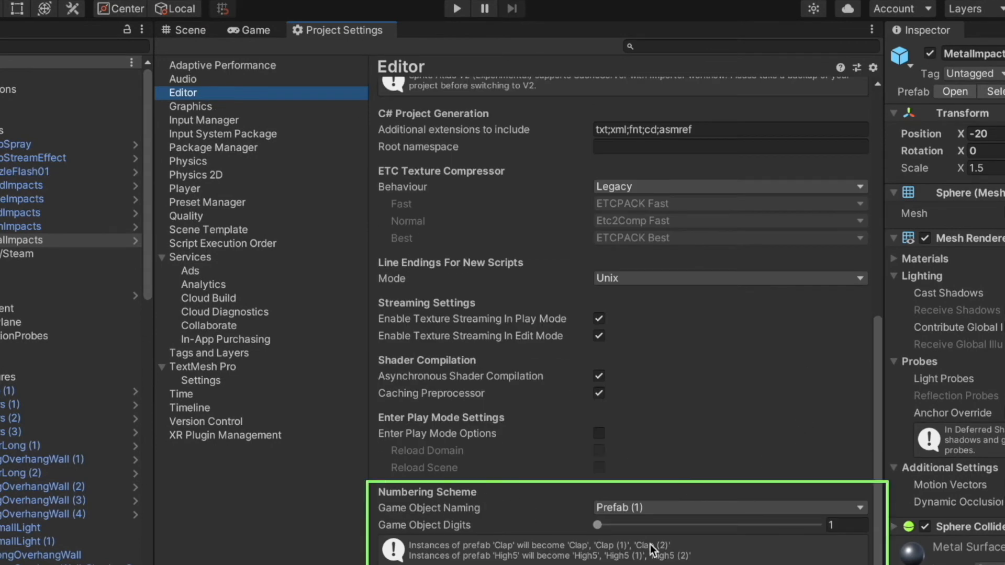
click(671, 508)
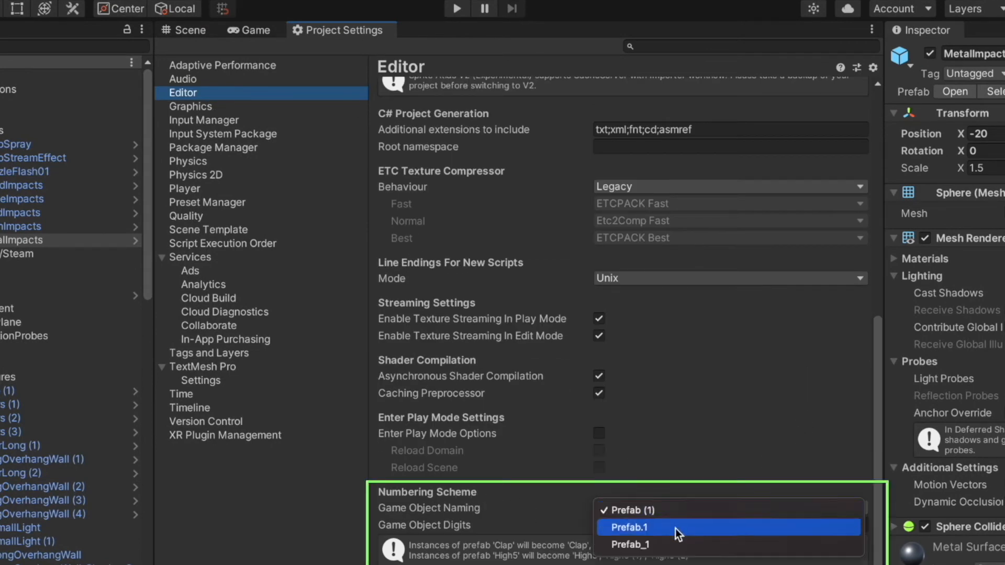
click(677, 527)
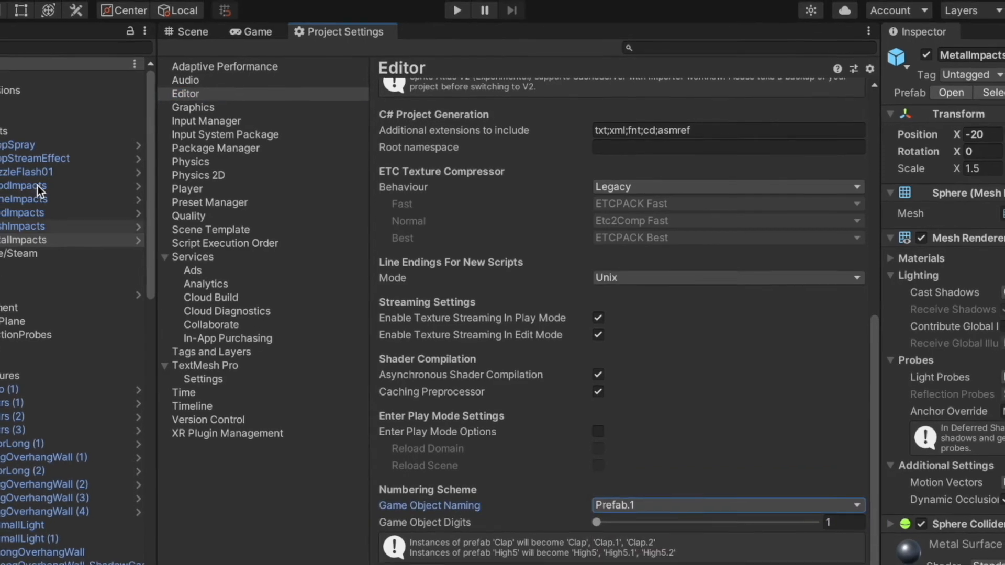
Step: Duplicate the MetalImpacts object four times to test the dot-separated naming
click(31, 240)
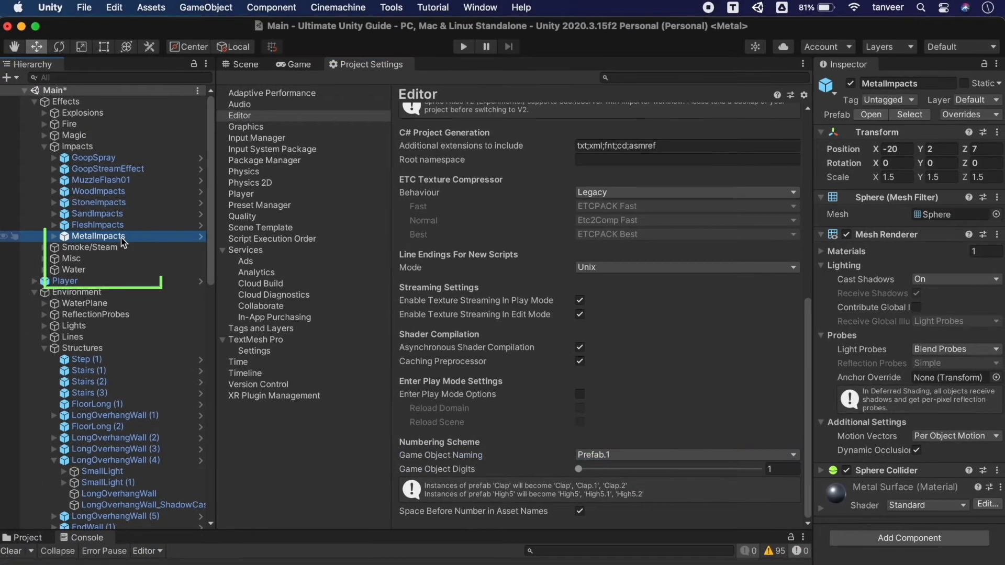
key(super+d)
key(super+d)
key(super+d)
key(super+d)
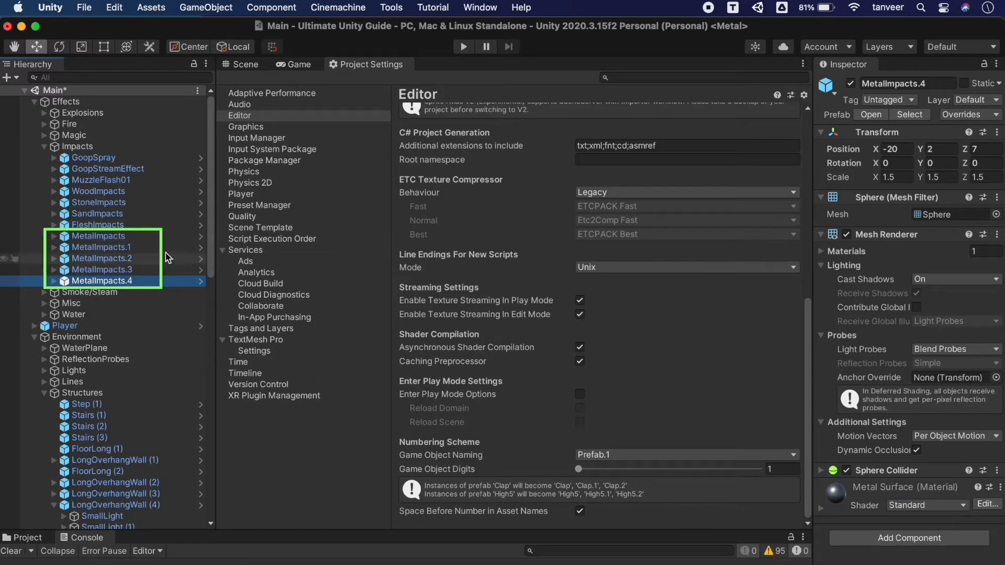
Step: Undo the four duplications so only the original MetalImpacts remains under Impacts
key(super+z)
key(super+z)
key(super+z)
key(super+z)
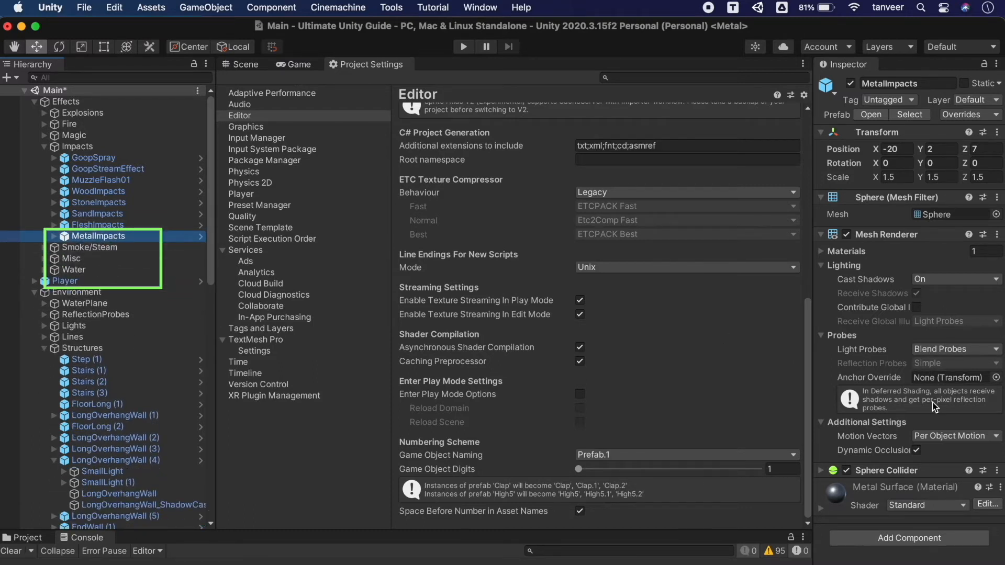
Step: Set Game Object Naming to Prefab_1 and duplicate MetalImpacts four times to test the underscore naming
click(701, 455)
click(673, 475)
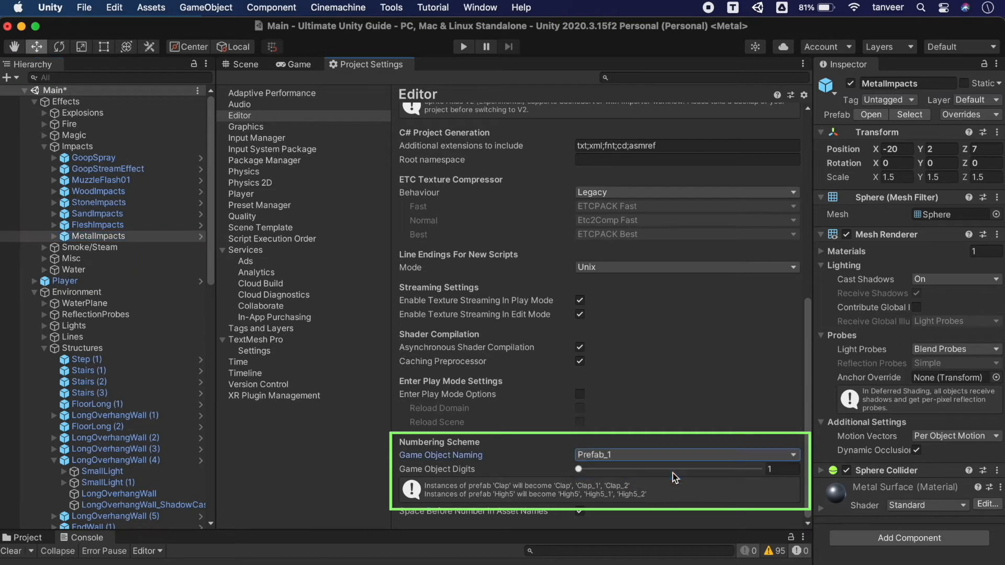
key(super+d)
key(super+d)
key(super+d)
key(super+d)
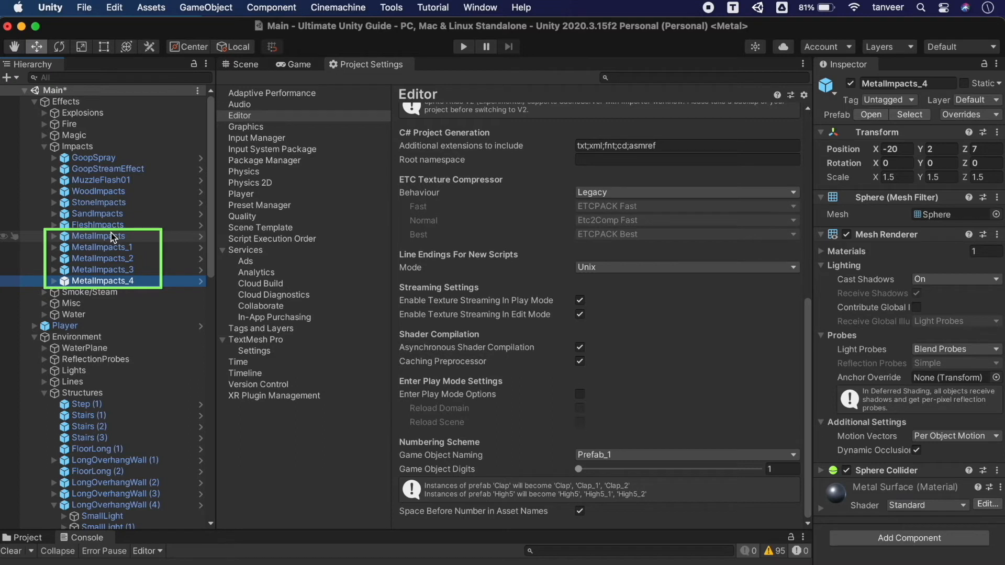
Step: Undo the four underscore-named MetalImpacts duplicates
key(super+z)
key(super+z)
key(super+z)
key(super+z)
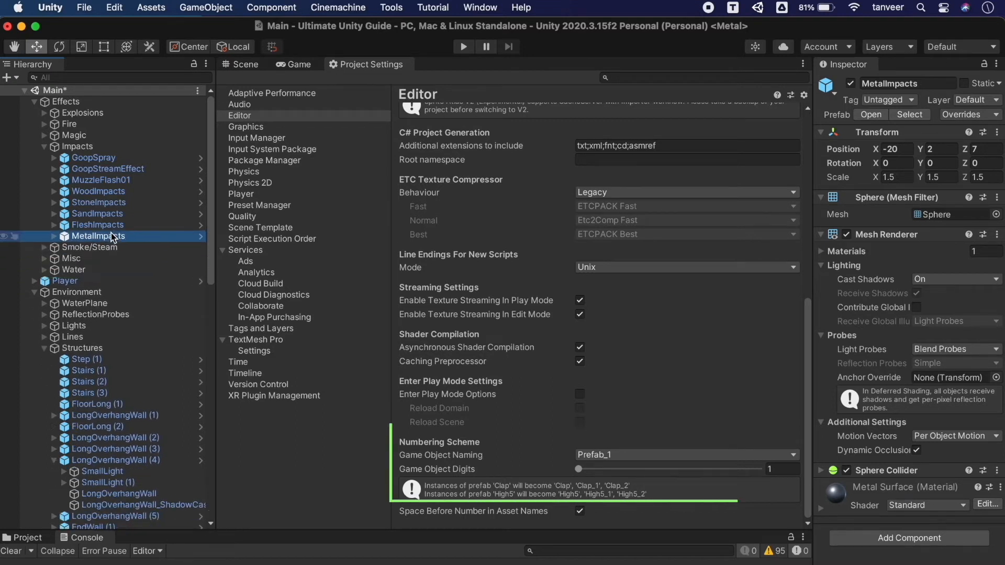
Step: Set Game Object Naming to Prefab.1 and Game Object Digits to 2
click(615, 456)
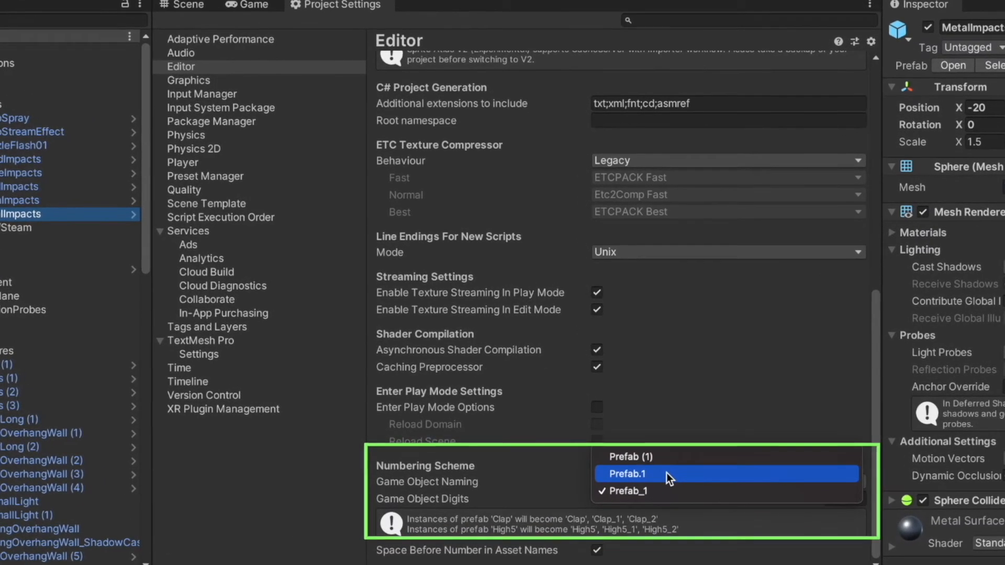
click(668, 476)
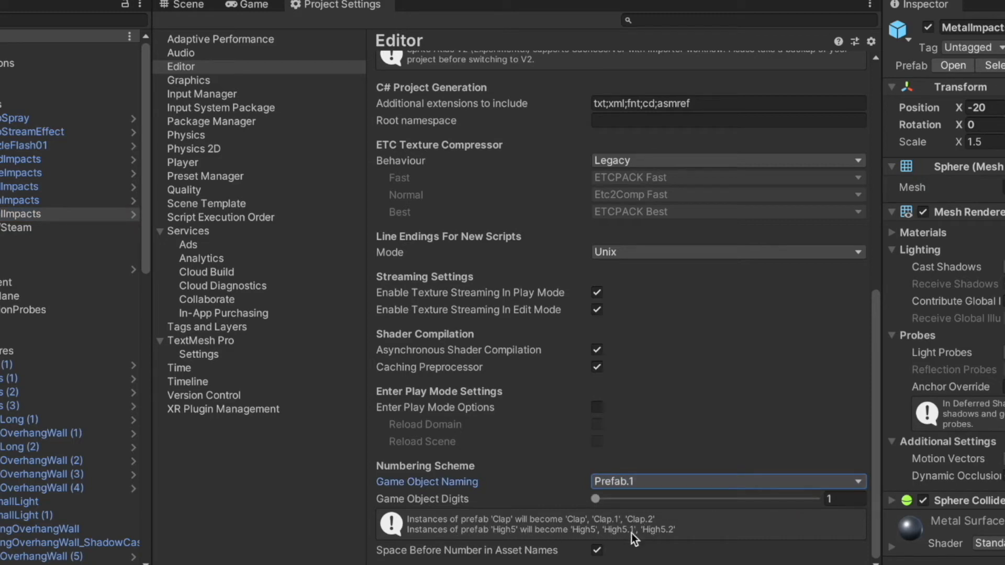
click(599, 499)
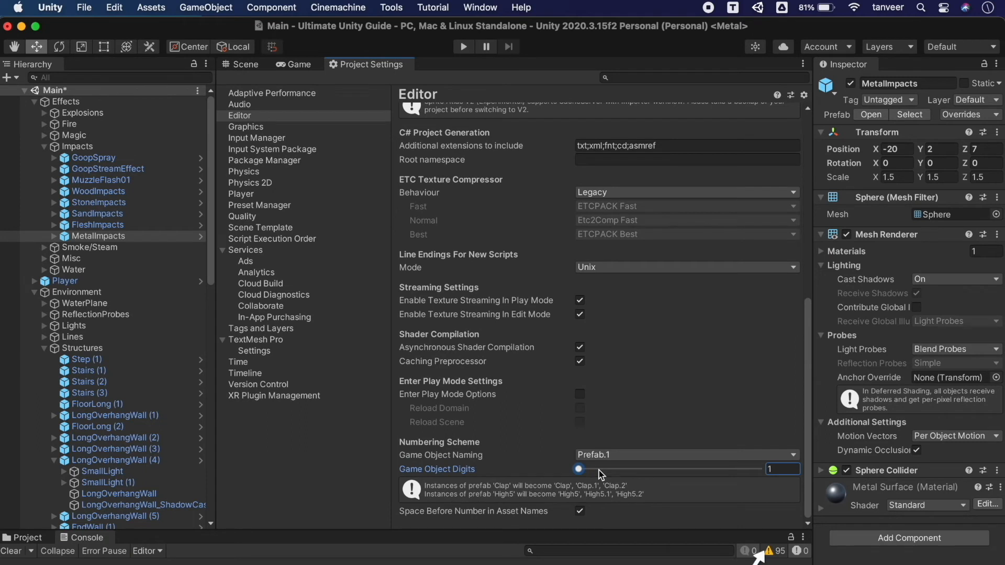
drag(599, 470, 615, 468)
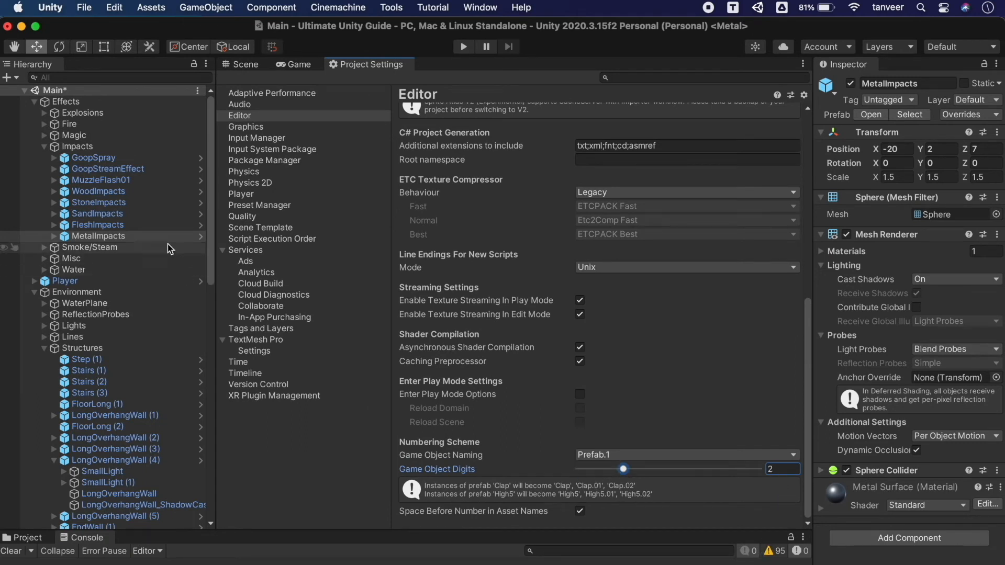
Step: Duplicate MetalImpacts three times to test the two-digit numbering, and undo the three copies
key(super+d)
key(super+d)
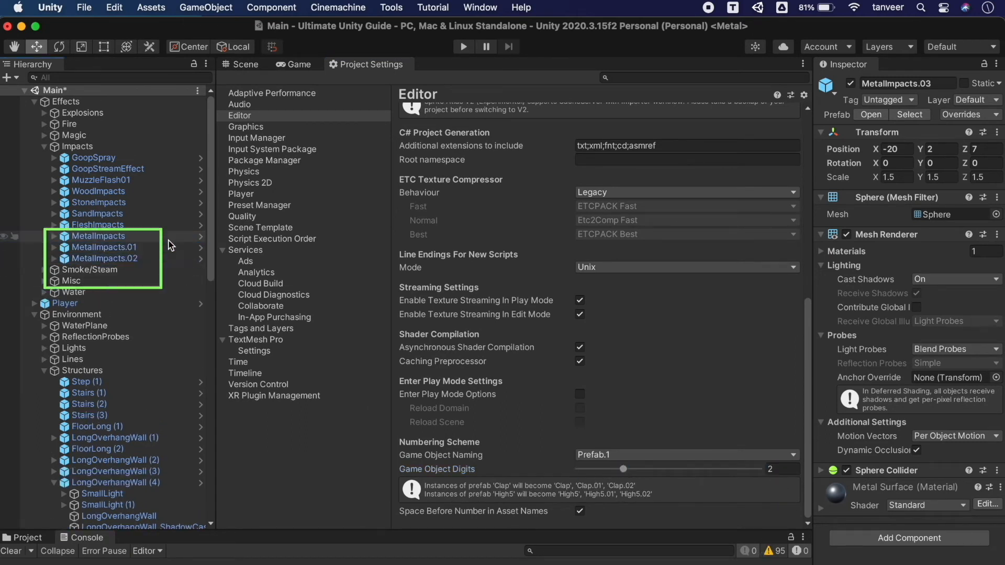
key(super+d)
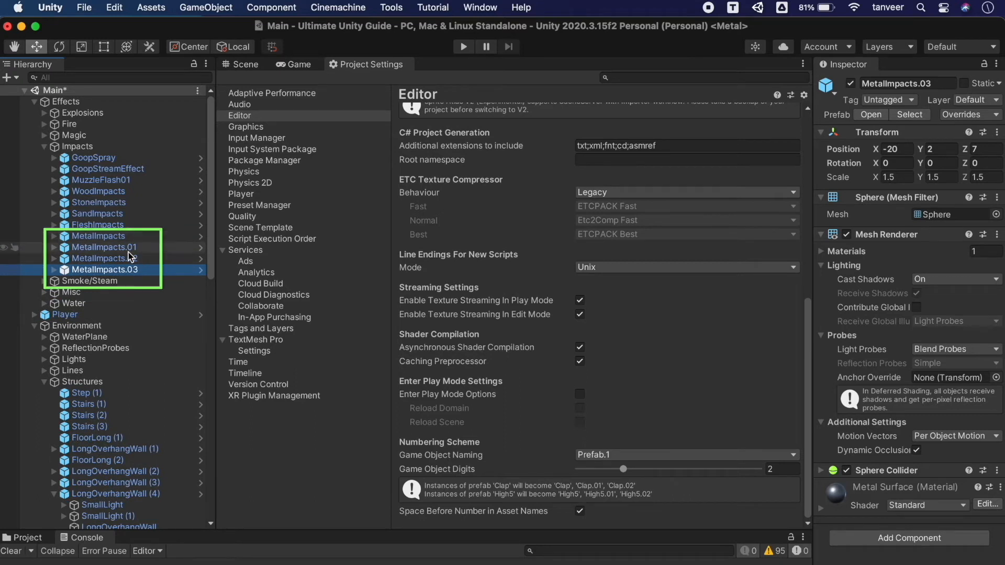
key(super+z)
key(super+z)
key(super+z)
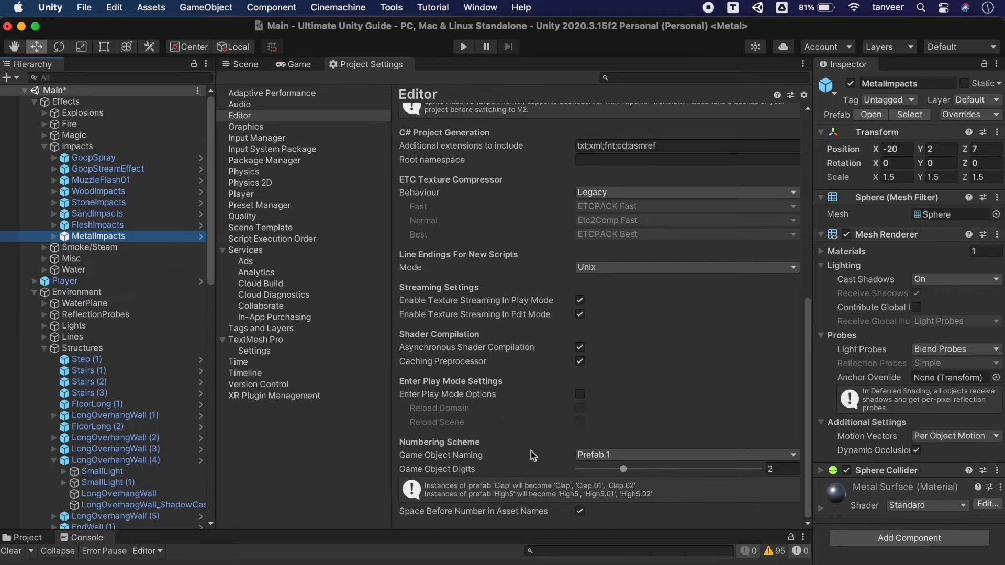
Step: Set Game Object Digits to 5 and duplicate MetalImpacts repeatedly to test the five-digit numbering
drag(622, 472, 759, 472)
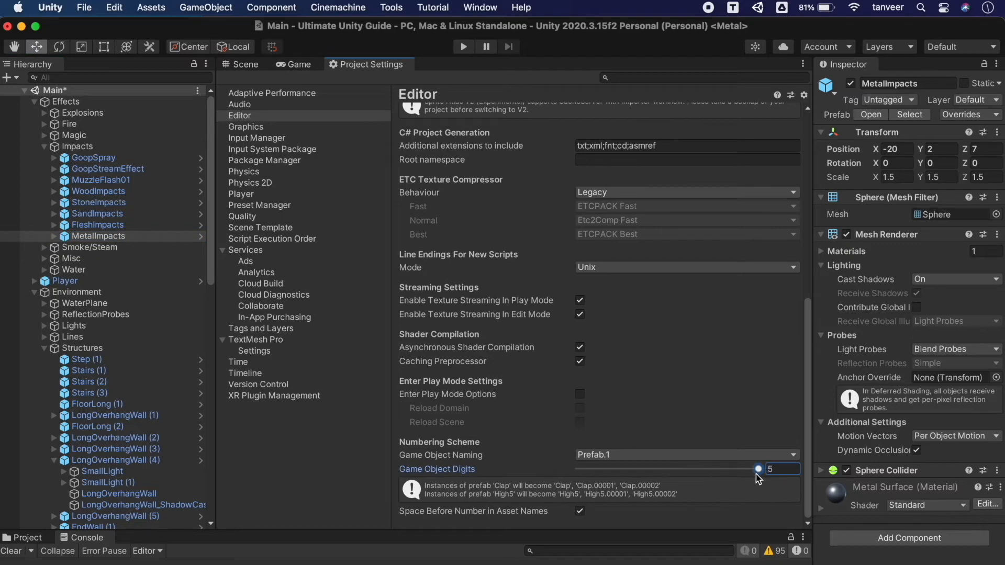
click(100, 234)
key(super+d)
key(super+d)
key(super+d)
key(super+d)
key(super+d)
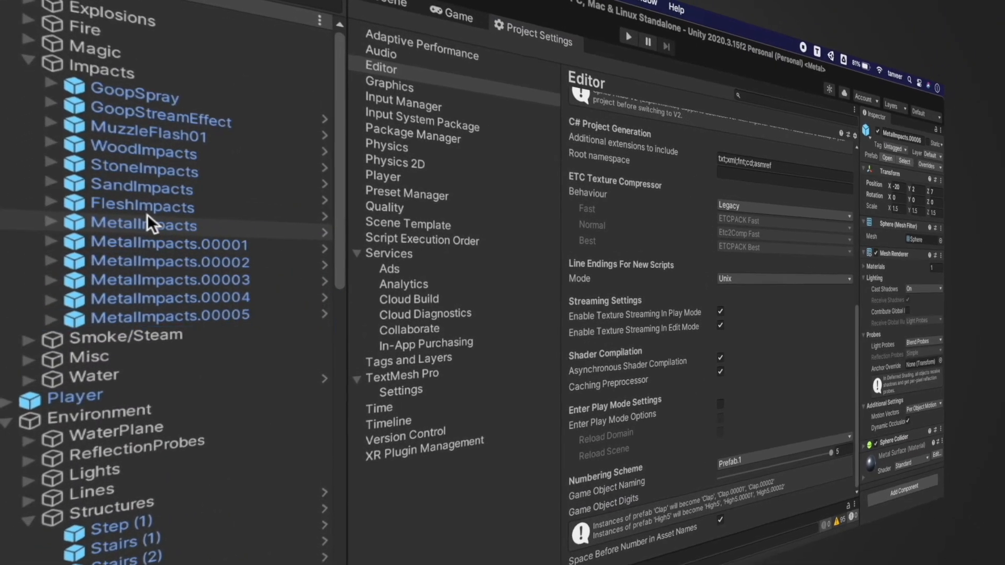
key(super+d)
Step: Undo all of the MetalImpacts copies with five-digit numbers
key(super+z)
key(super+z)
key(super+z)
key(super+z)
key(super+z)
key(super+z)
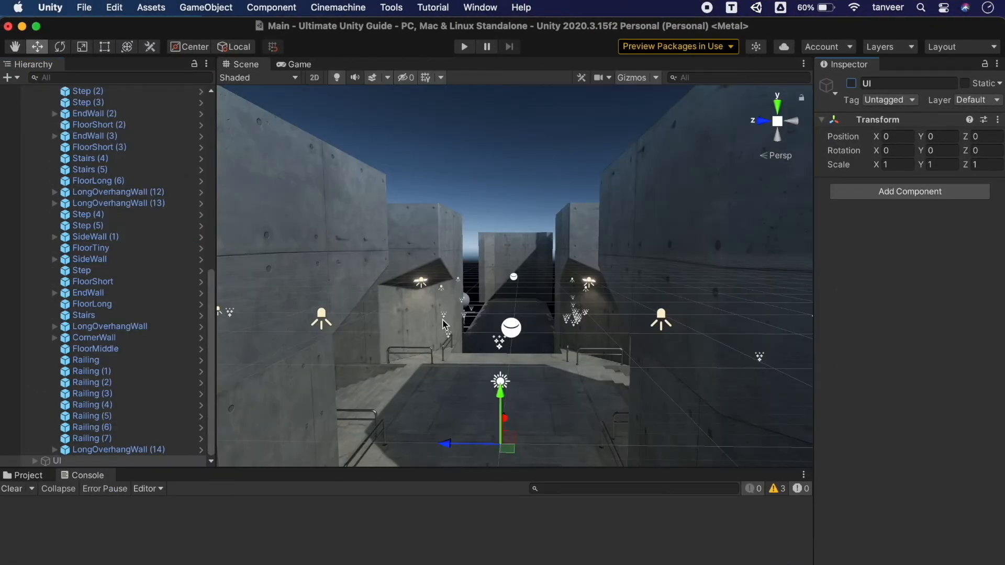
Step: Select CornerWall (2) among the Structures in the Main scene and duplicate it in place
click(338, 246)
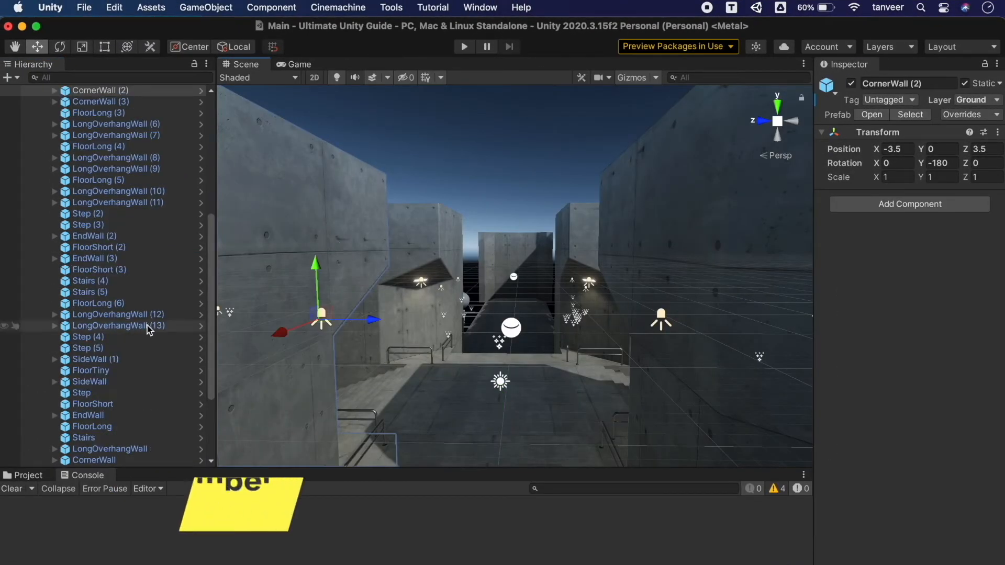
scroll(148, 325, down, 5)
scroll(148, 352, up, 10)
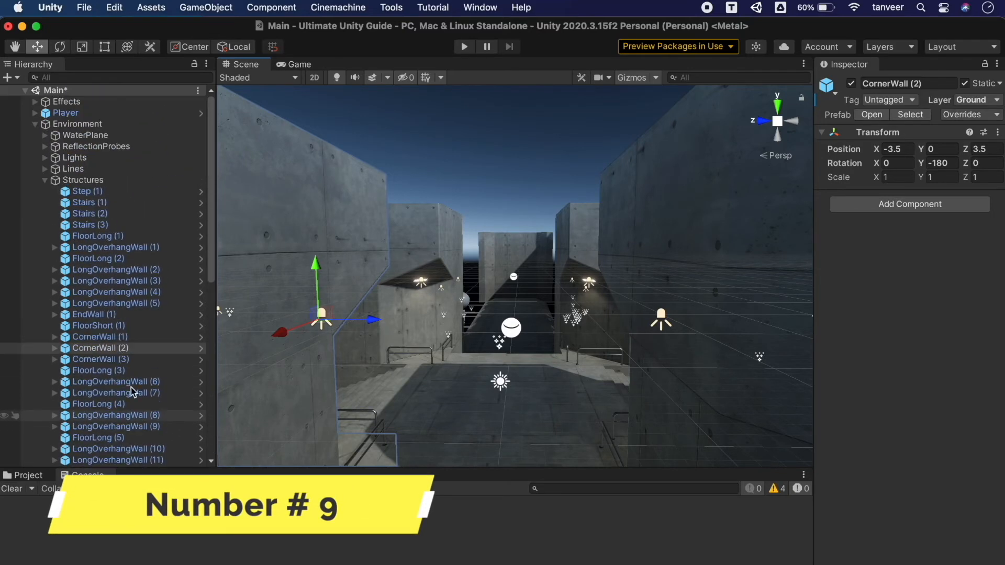
click(147, 349)
click(359, 268)
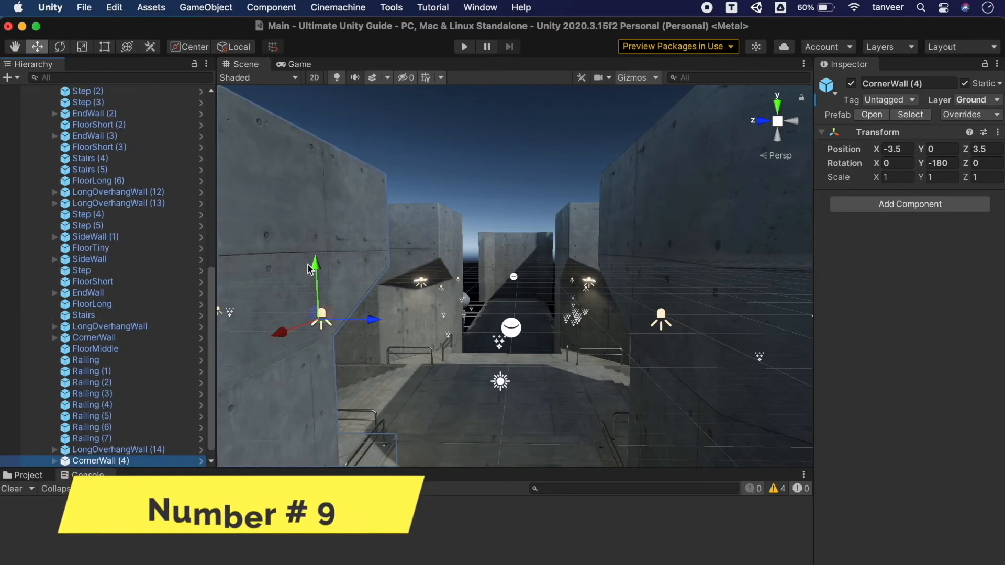
Step: Raise CornerWall (4) straight up above the original wall to about Y 11.56
drag(316, 272, 309, 89)
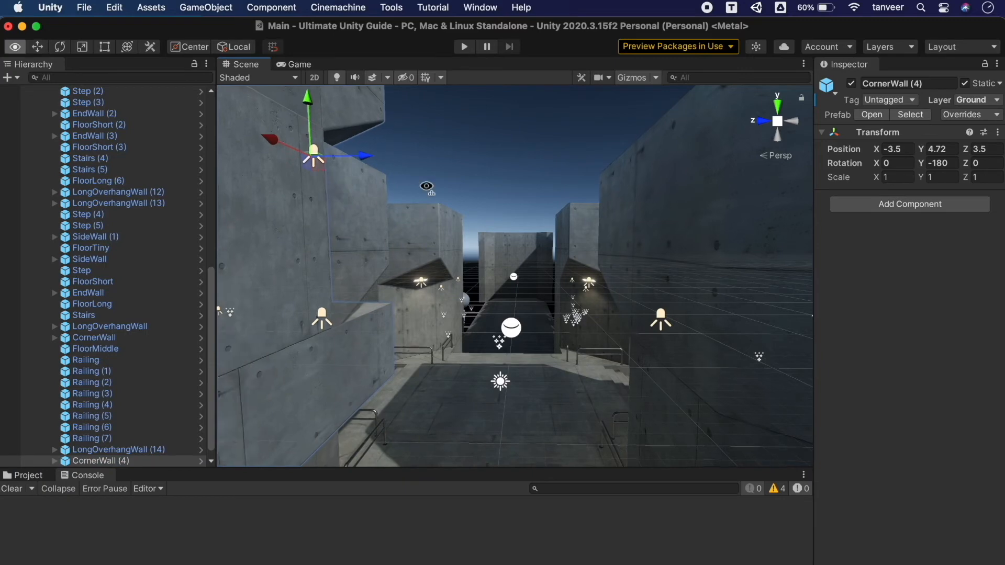
scroll(427, 189, down, 3)
drag(396, 153, 378, 4)
scroll(400, 96, down, 6)
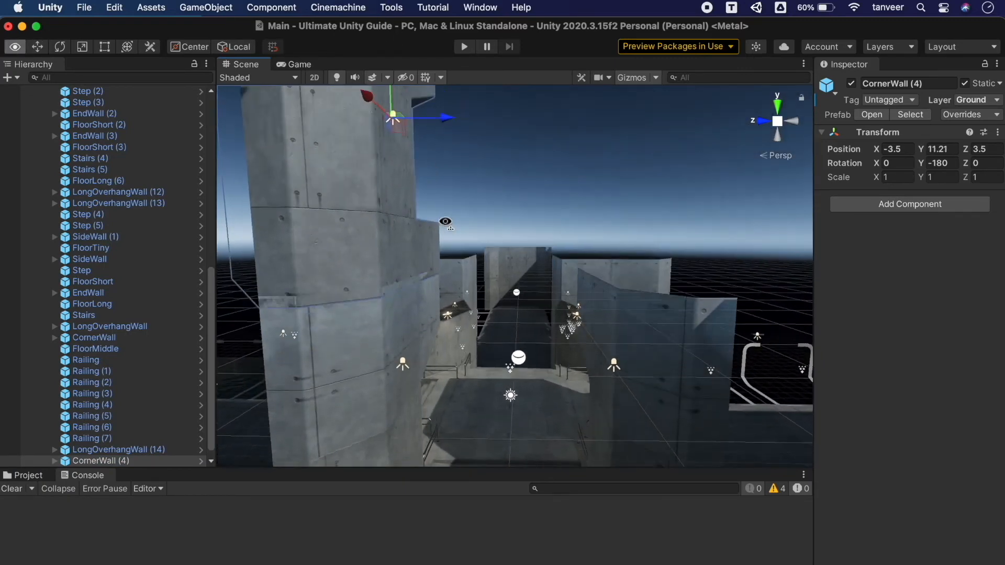
drag(417, 185, 423, 180)
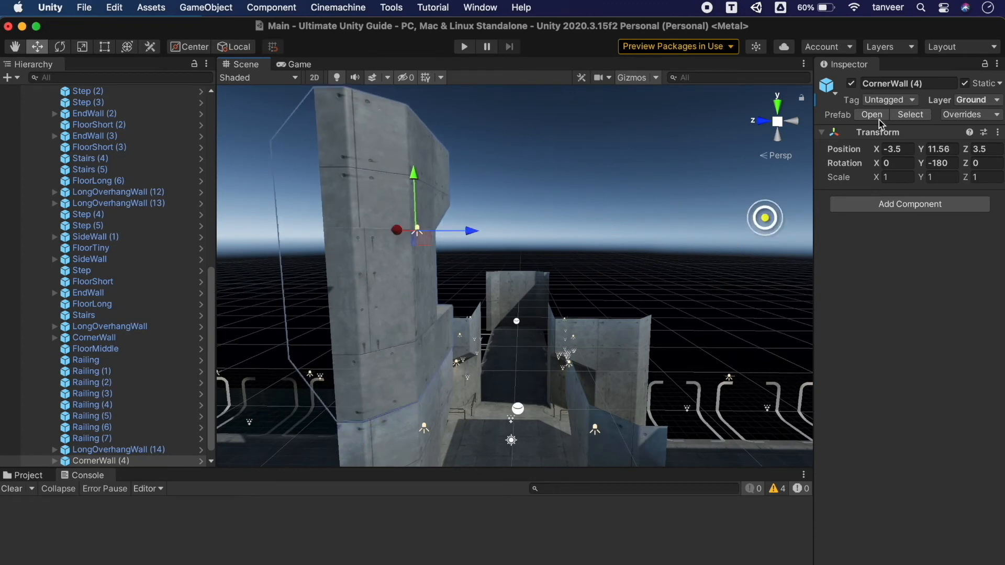
Step: Set the tag of CornerWall (4) to EditorOnly
click(890, 100)
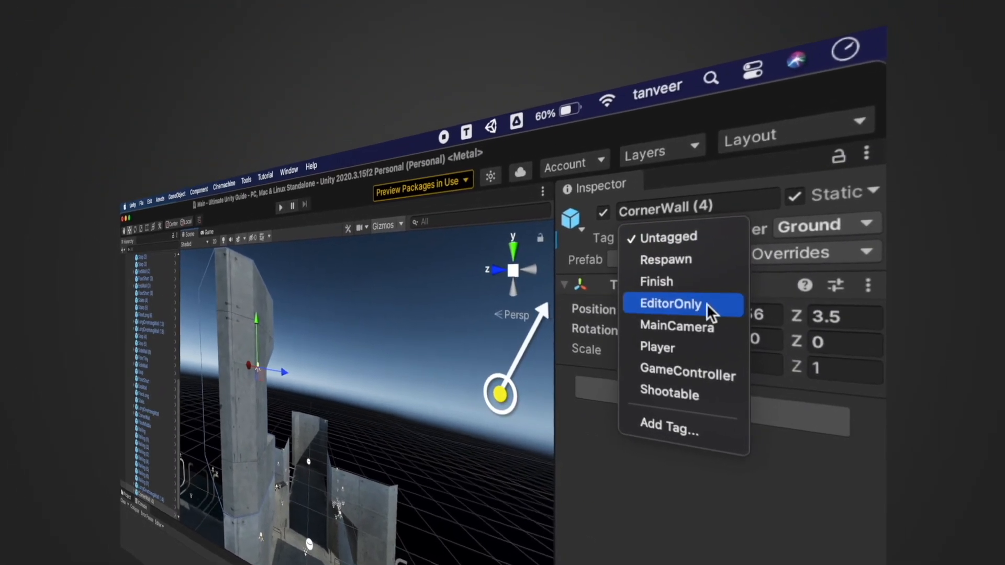
click(710, 286)
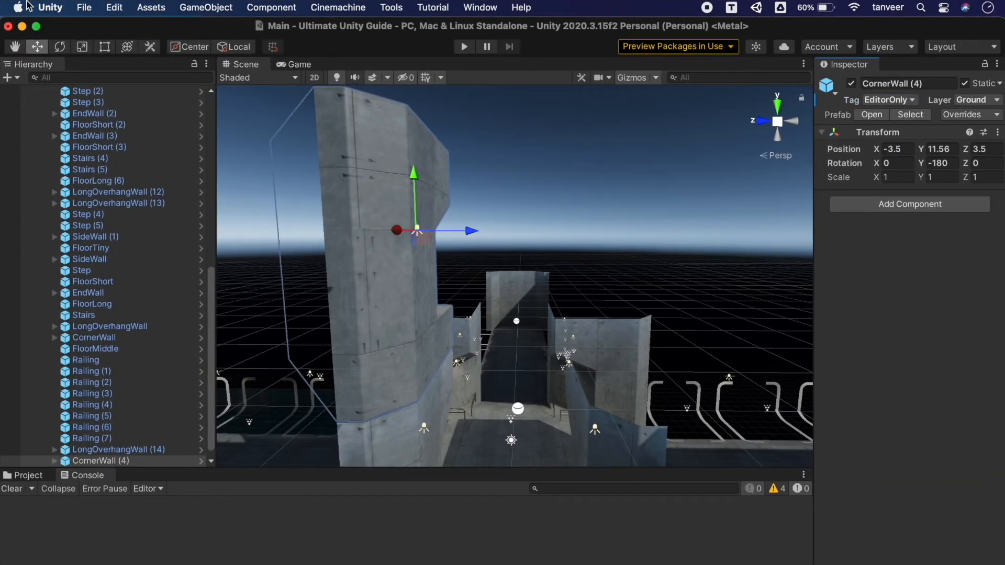
click(86, 8)
click(133, 190)
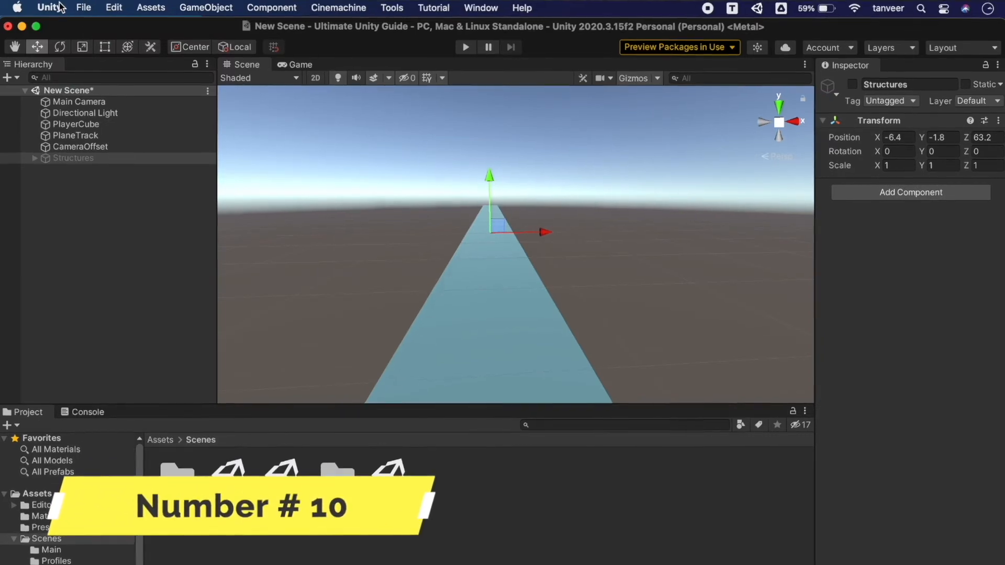
Step: Open the Colors category of the Preferences and set the Playmode tint to red, hexadecimal CF3838
click(59, 7)
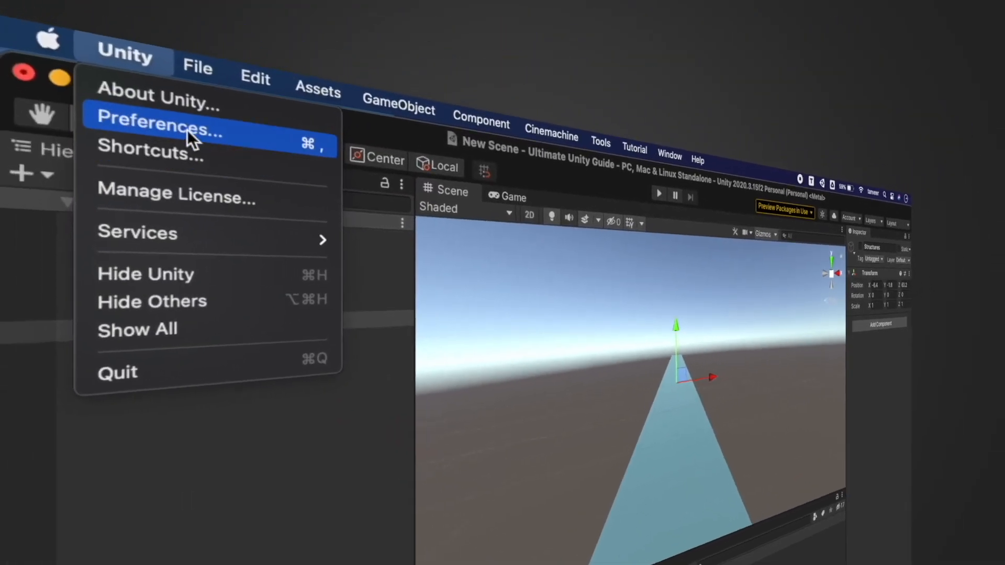
click(187, 130)
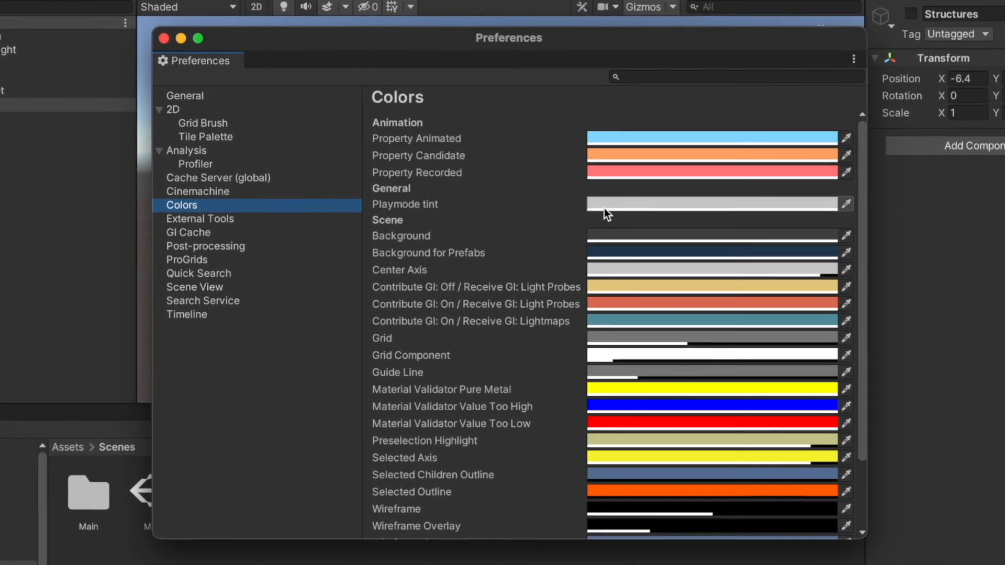
click(604, 207)
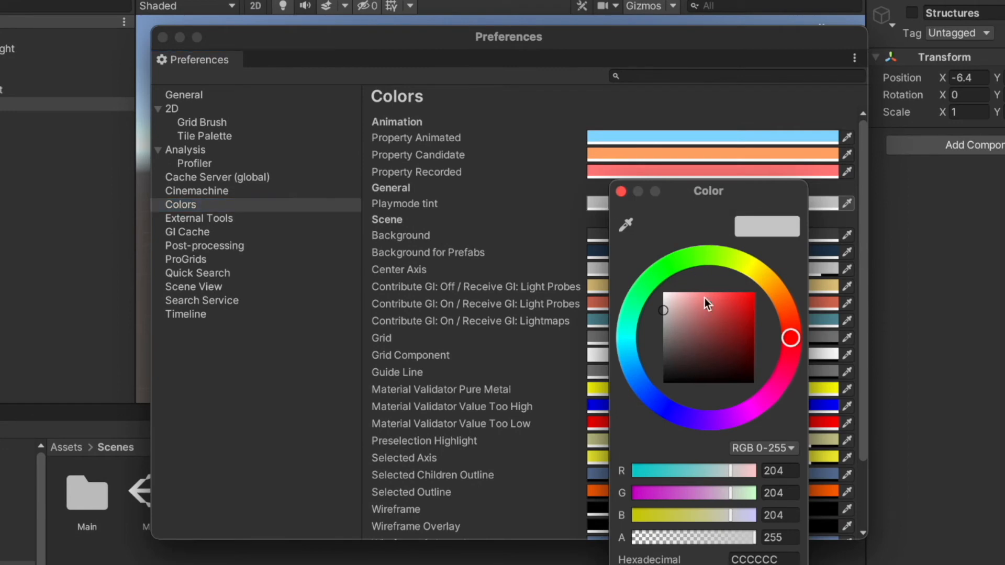
click(730, 313)
drag(736, 320, 731, 312)
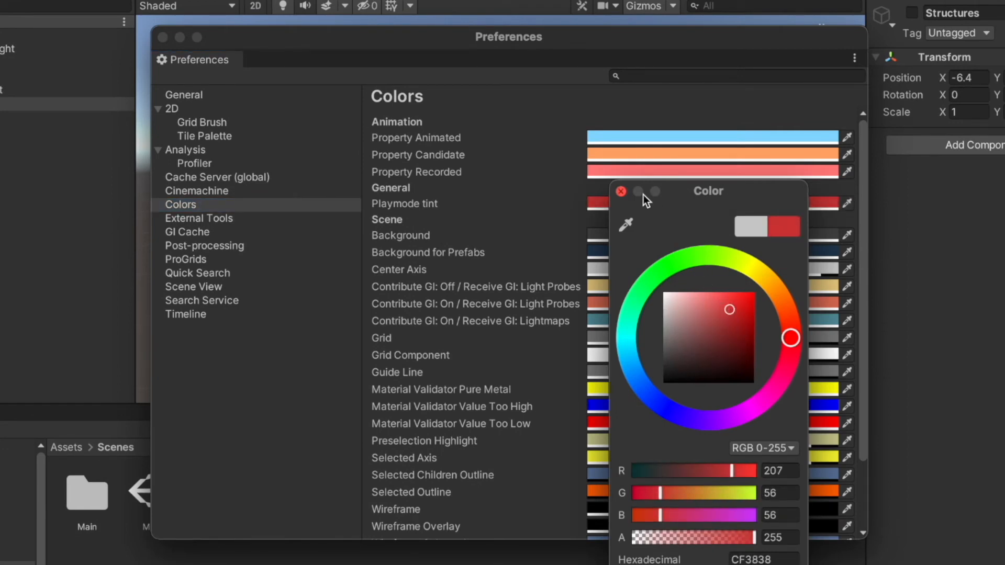
click(621, 191)
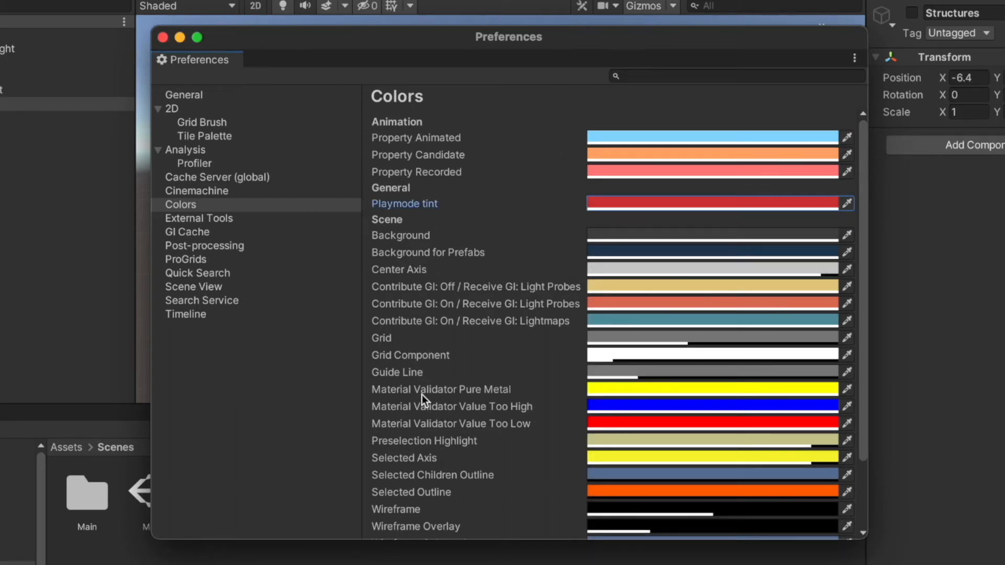
Step: Dock the Preferences window beside the Game view
scroll(680, 445, down, 5)
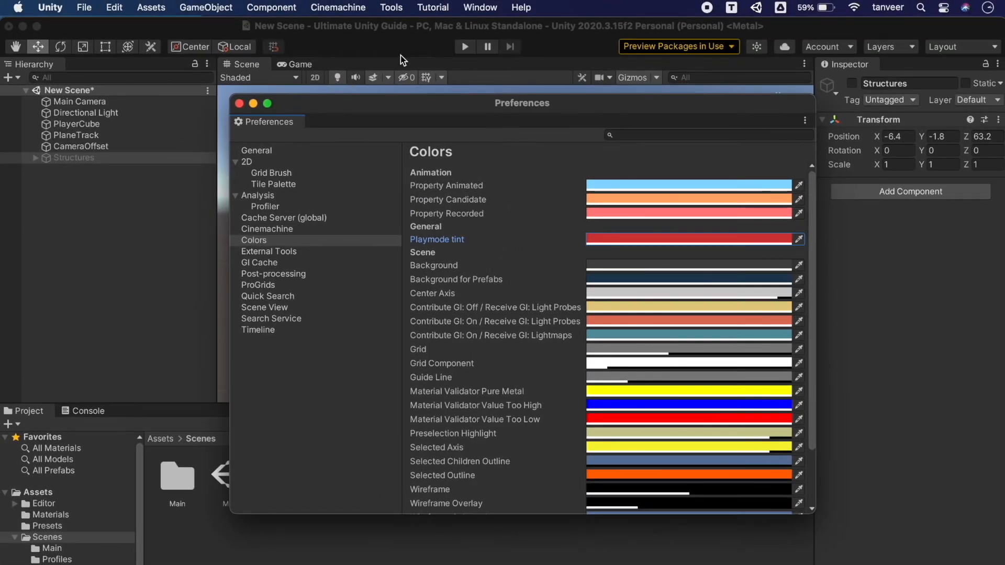
drag(281, 123, 328, 69)
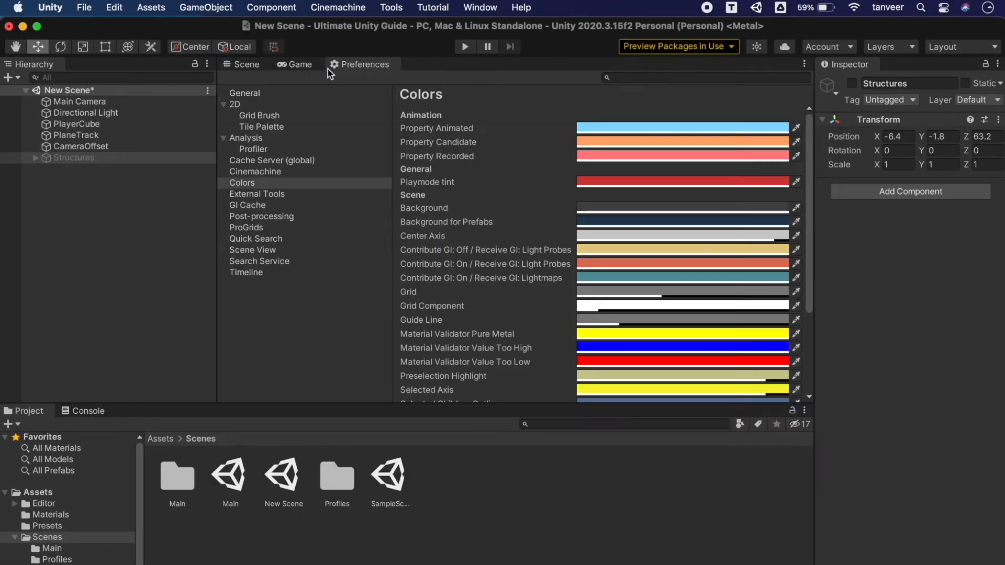
Step: Start Play mode and check the red Playmode tint with the Scene view and the Preferences displayed
click(461, 48)
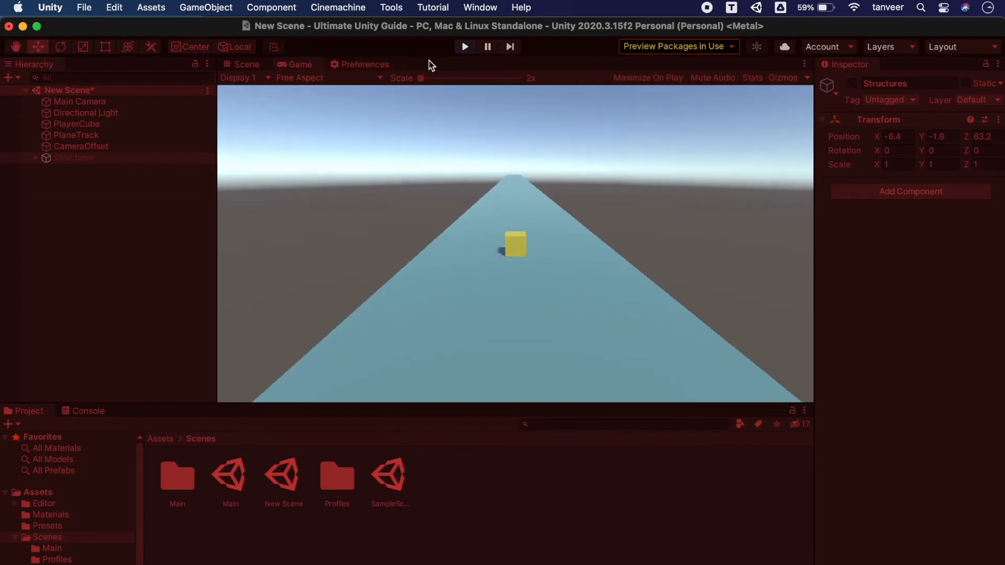
click(240, 64)
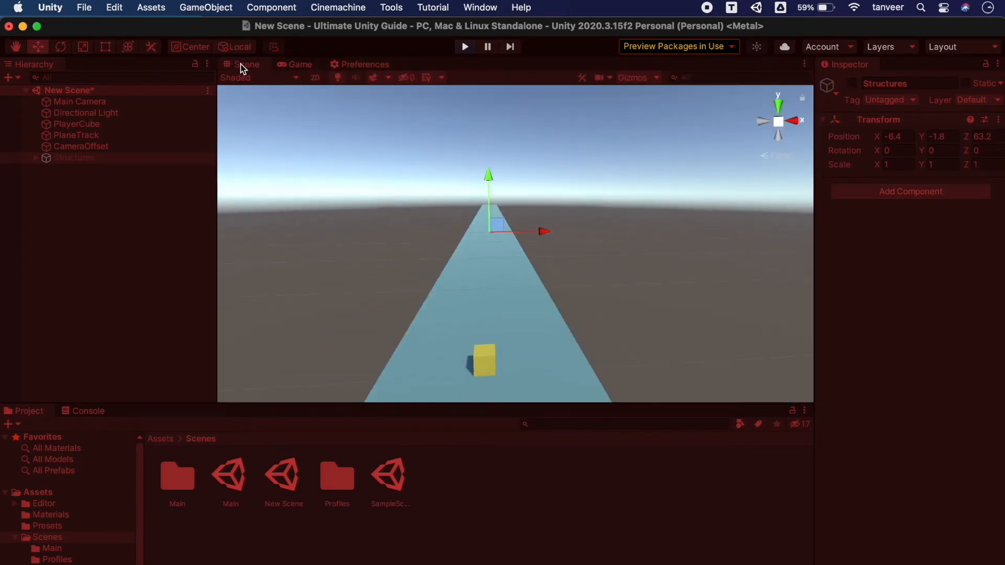
click(370, 65)
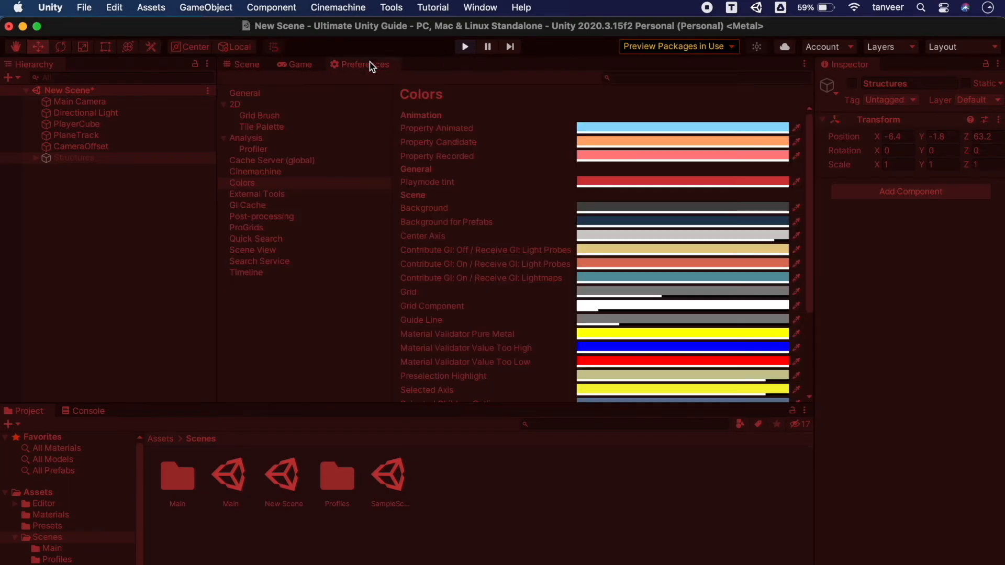
Step: Change the Playmode tint to a light red, hexadecimal FFABA5, and close the colour picker
click(595, 183)
drag(674, 275, 654, 253)
mouse_move(681, 216)
mouse_down()
mouse_move(653, 360)
mouse_move(710, 327)
mouse_move(699, 237)
mouse_move(611, 268)
mouse_move(652, 361)
mouse_move(749, 285)
mouse_move(663, 220)
mouse_up()
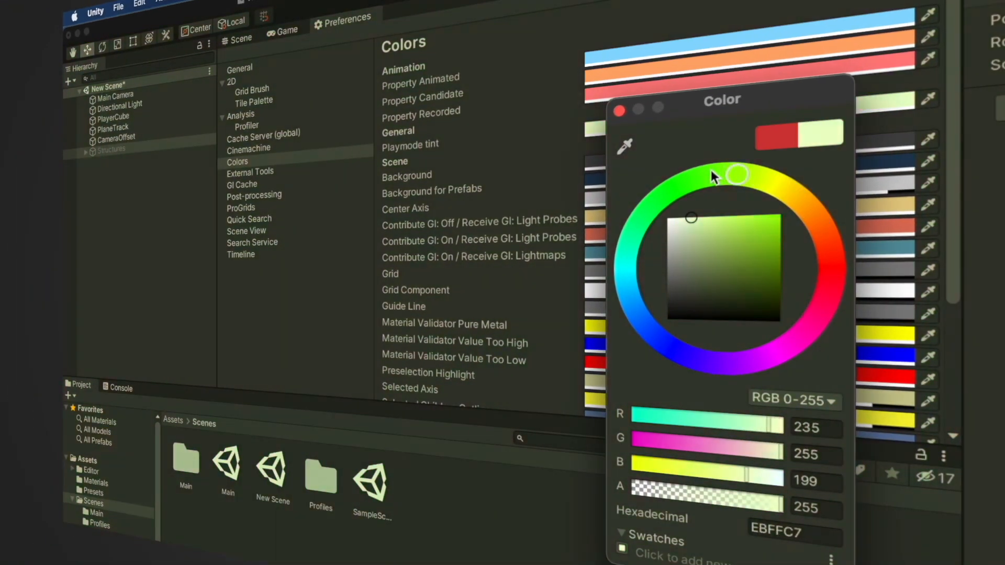
mouse_move(711, 171)
mouse_down()
mouse_move(822, 213)
mouse_move(806, 243)
mouse_move(829, 303)
mouse_move(834, 259)
mouse_up()
drag(726, 222, 705, 217)
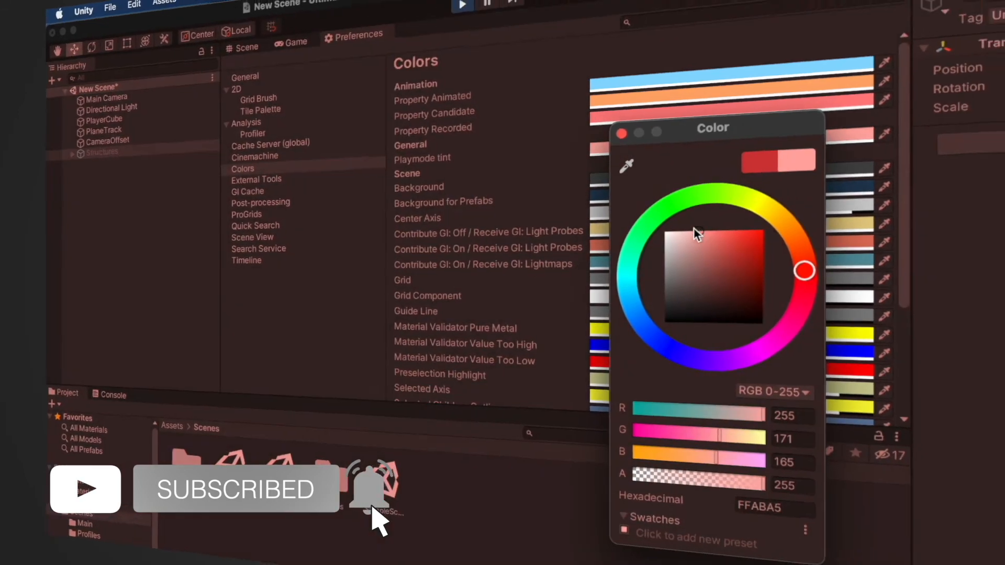
click(622, 131)
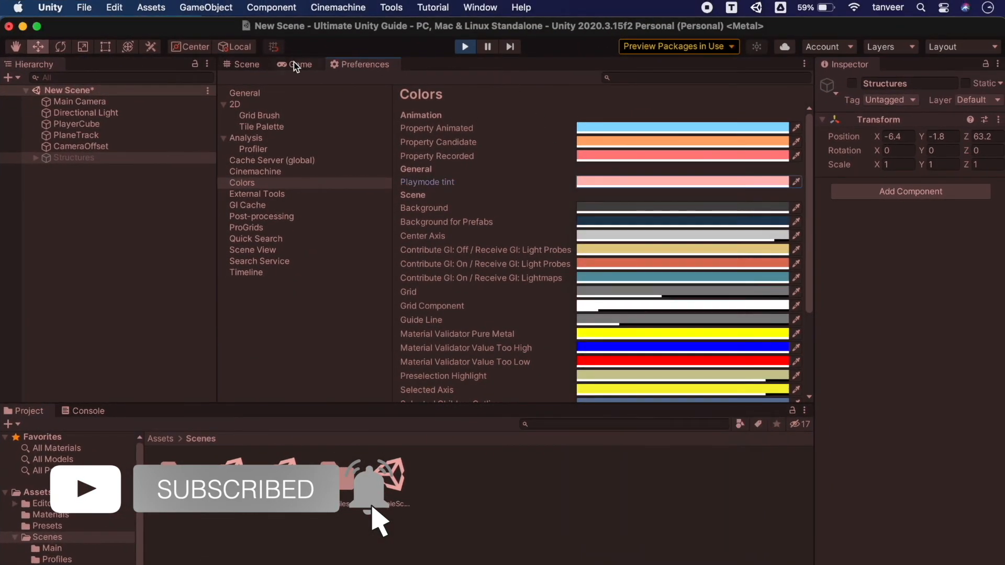
Step: Copy the Transform component of PlayerCube in the Scene view while Play mode is running
click(249, 64)
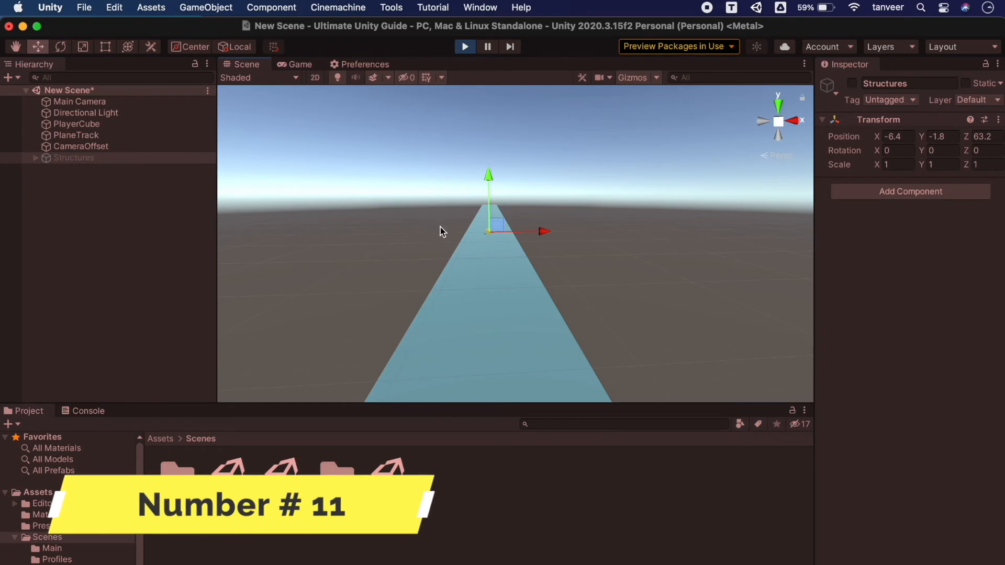
click(81, 124)
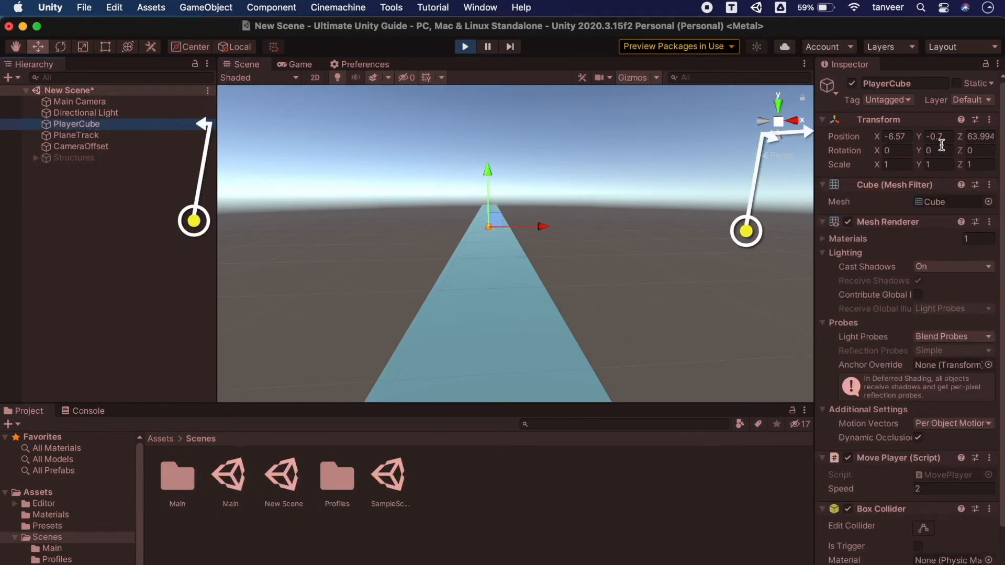
click(987, 120)
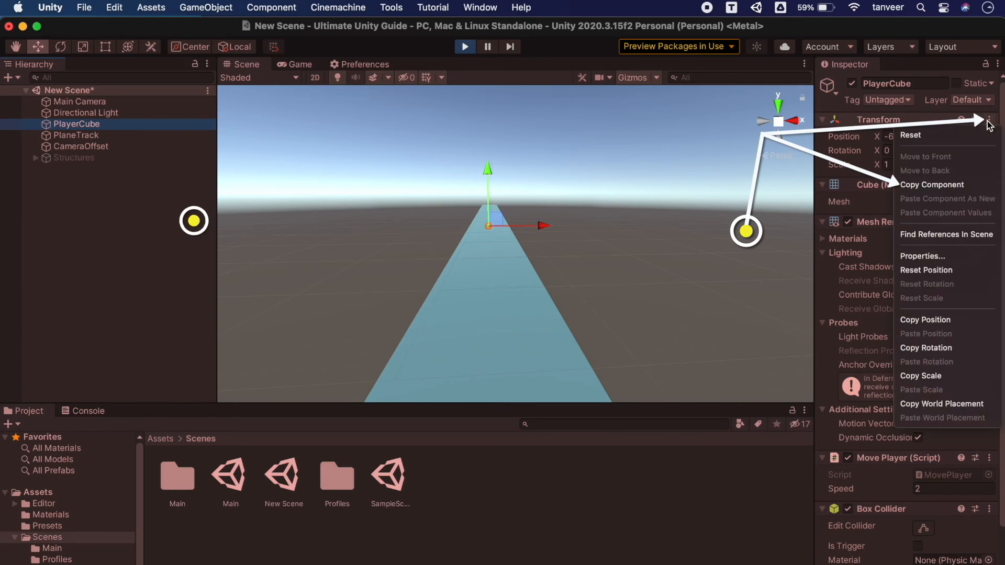
click(928, 185)
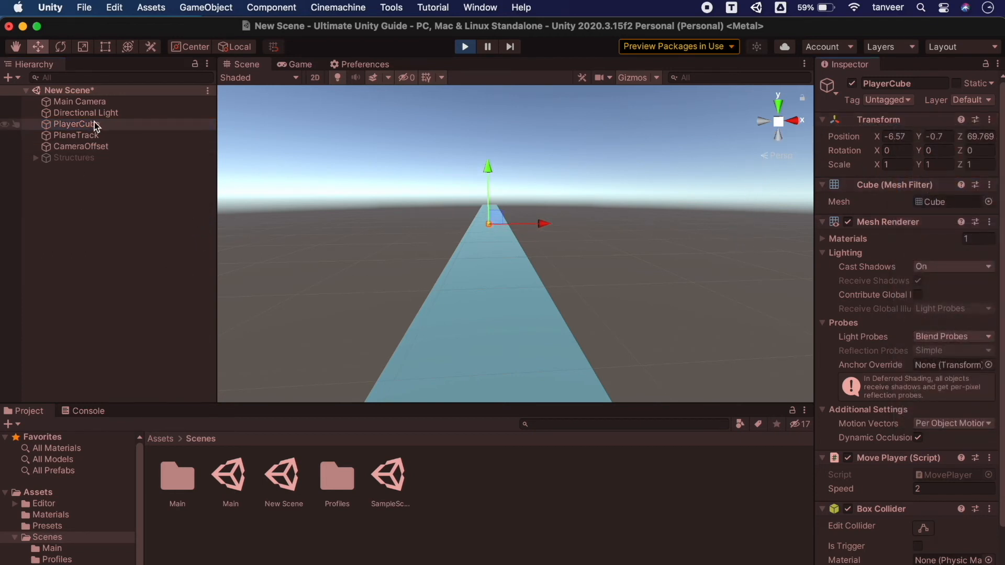
Step: Save PlayerCube as a prefab in the Scenes folder and stop Play mode
mouse_move(87, 126)
mouse_down()
mouse_move(119, 265)
mouse_move(195, 368)
mouse_move(346, 559)
mouse_move(408, 553)
mouse_up()
click(337, 480)
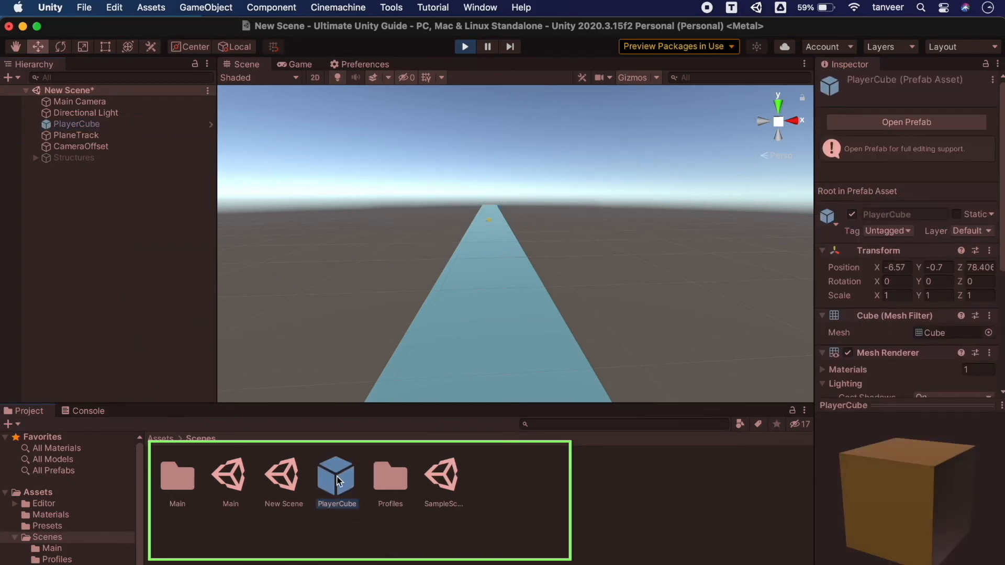
click(465, 47)
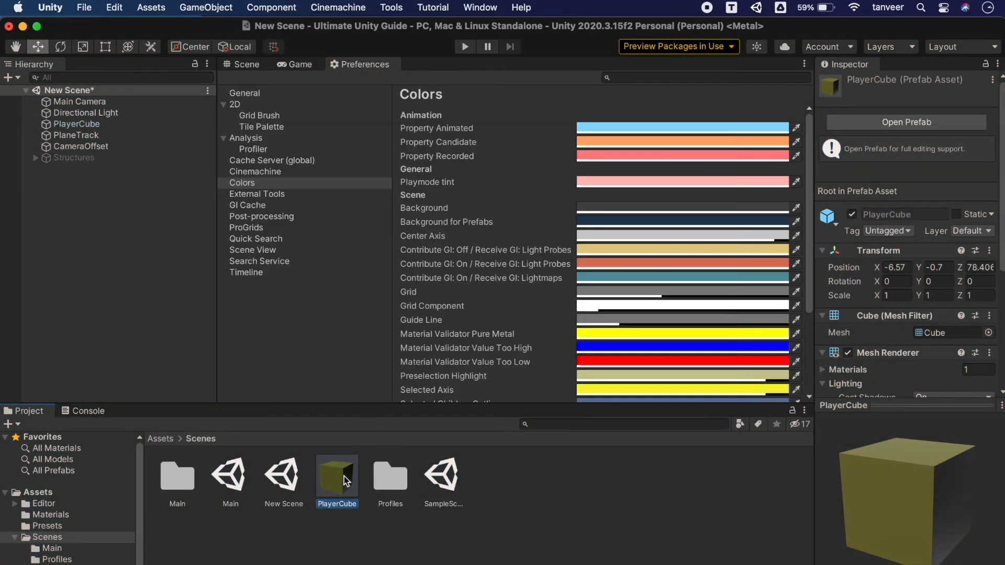
Step: Paste the copied component values into the Transform of the PlayerCube prefab
scroll(914, 320, down, 5)
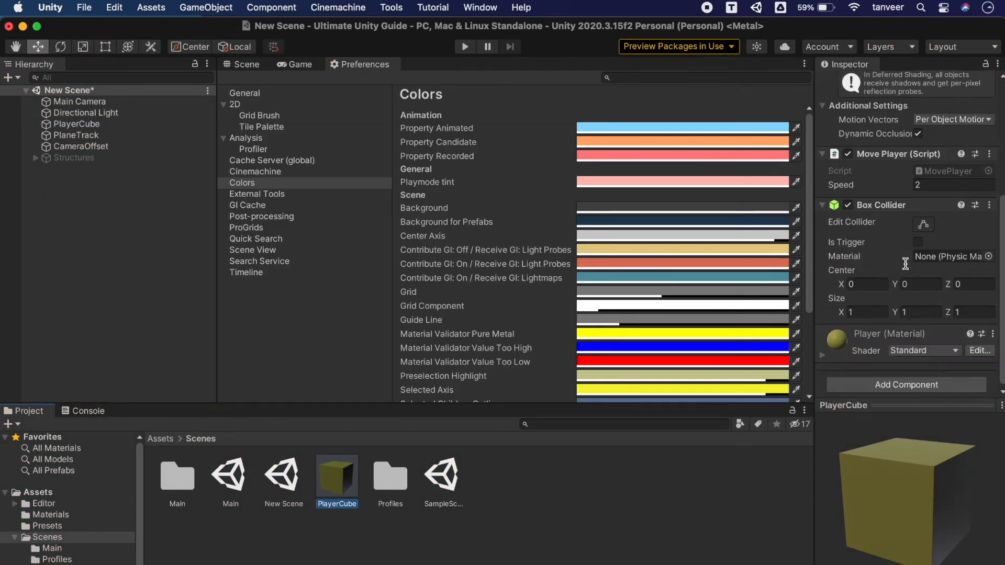
scroll(908, 272, up, 4)
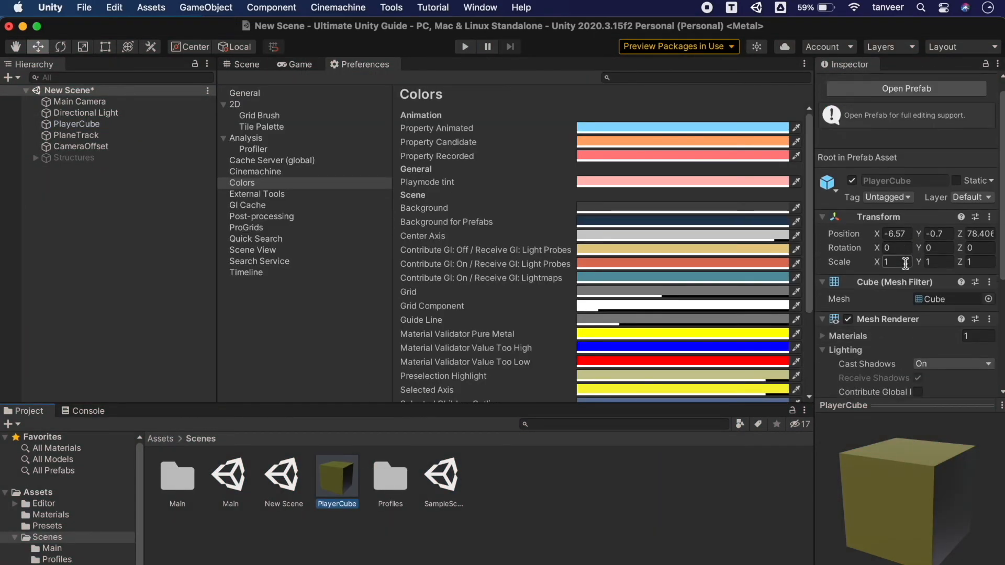
click(990, 223)
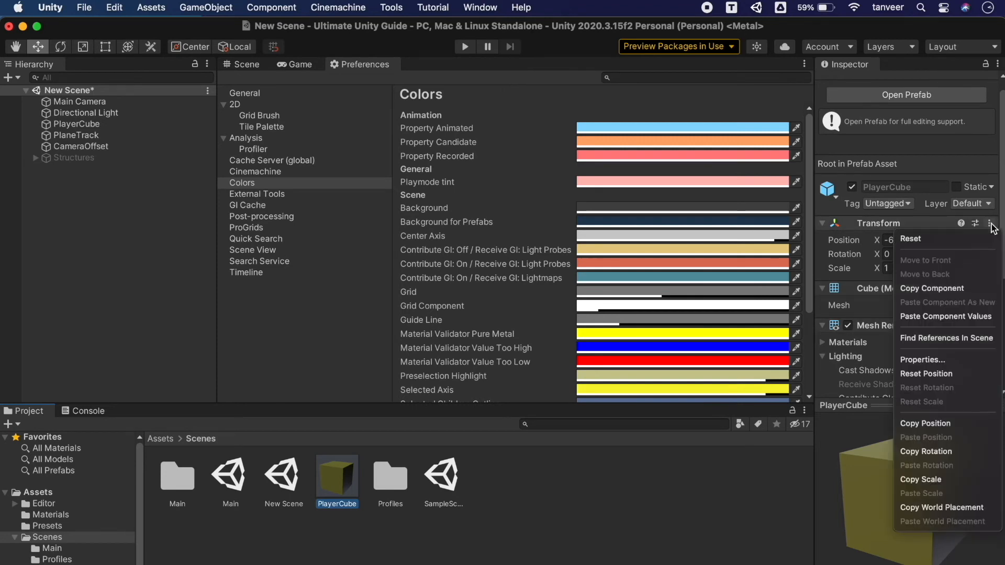
click(966, 318)
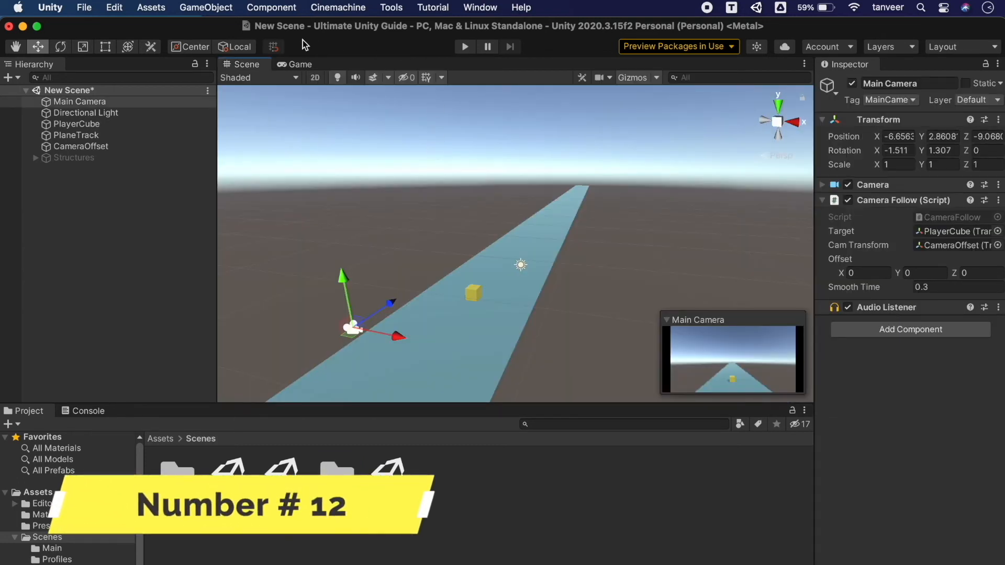
Step: Align the Main Camera with the current Scene view and check its framing in the Game view
click(296, 63)
click(249, 65)
click(97, 101)
click(189, 6)
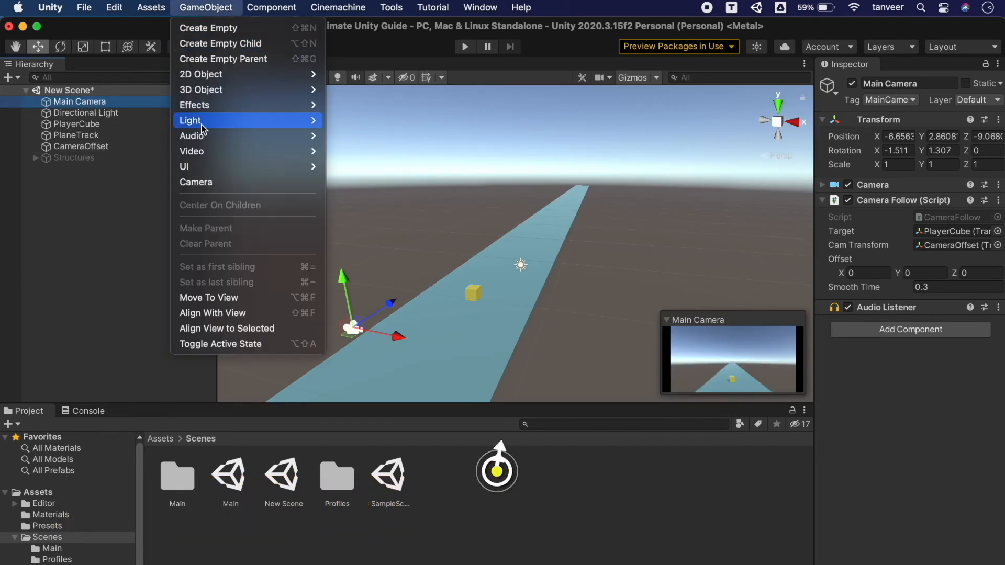
click(236, 313)
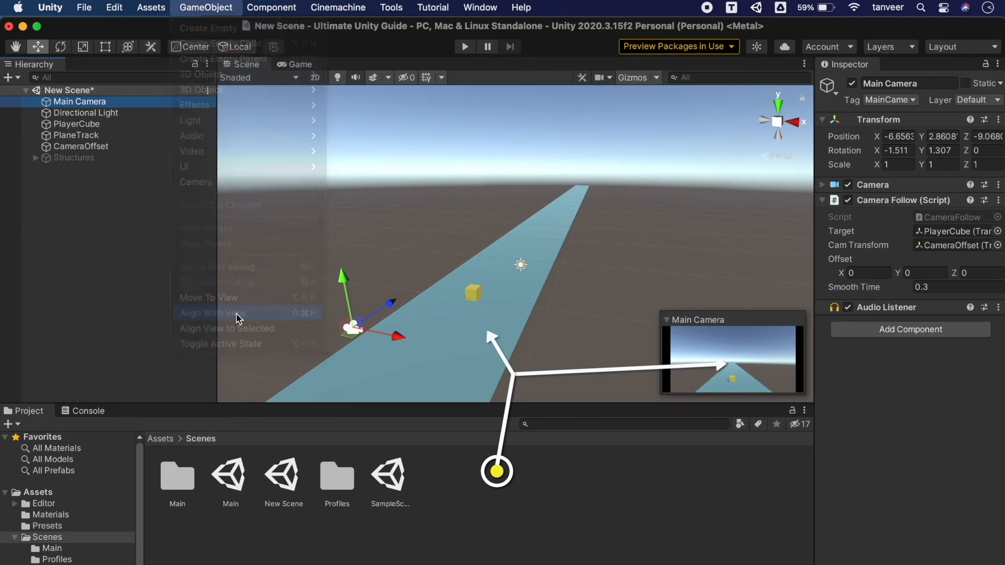
click(291, 65)
click(246, 65)
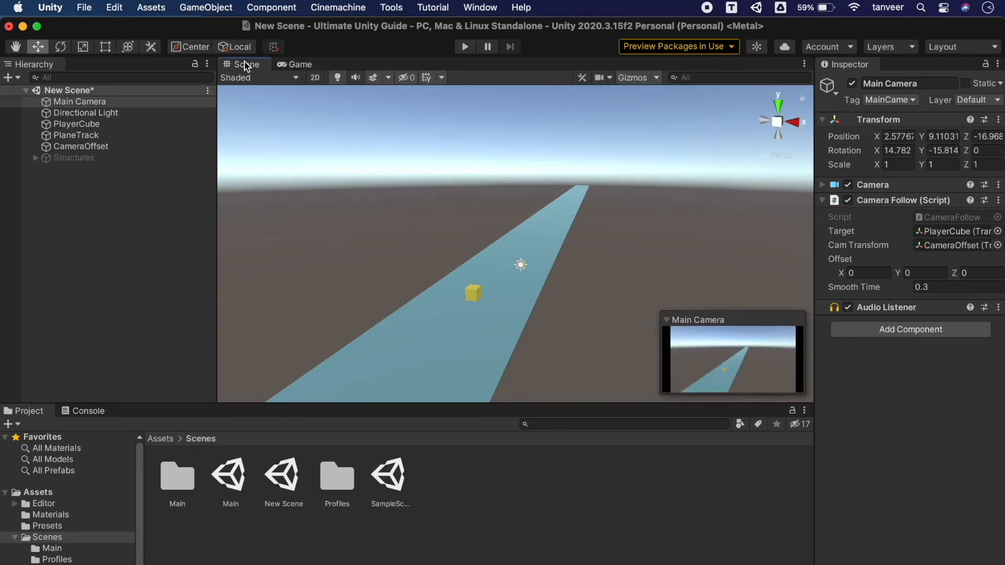
Step: Select PlayerCube and align the Scene view to it with Align View to Selected
click(475, 294)
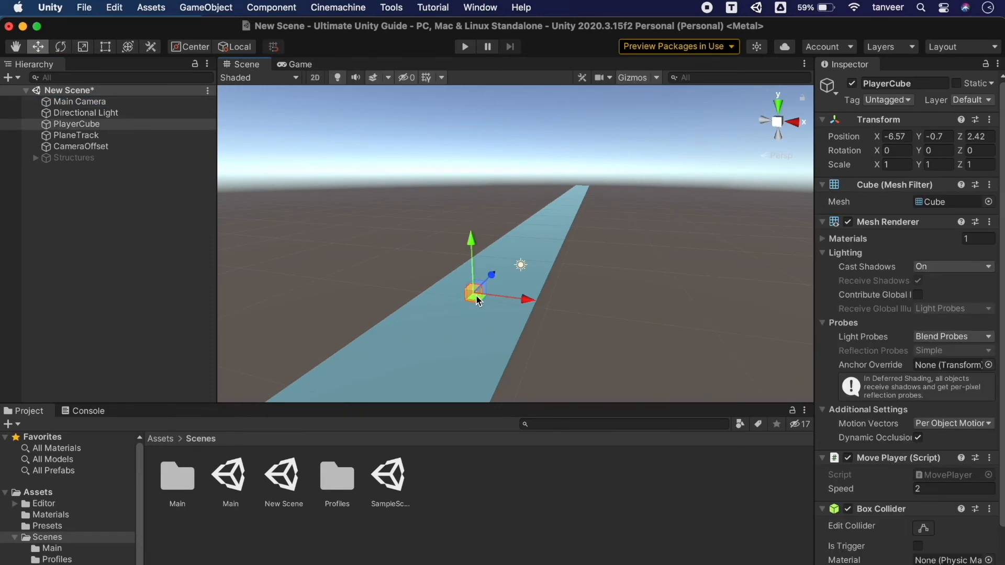
click(208, 7)
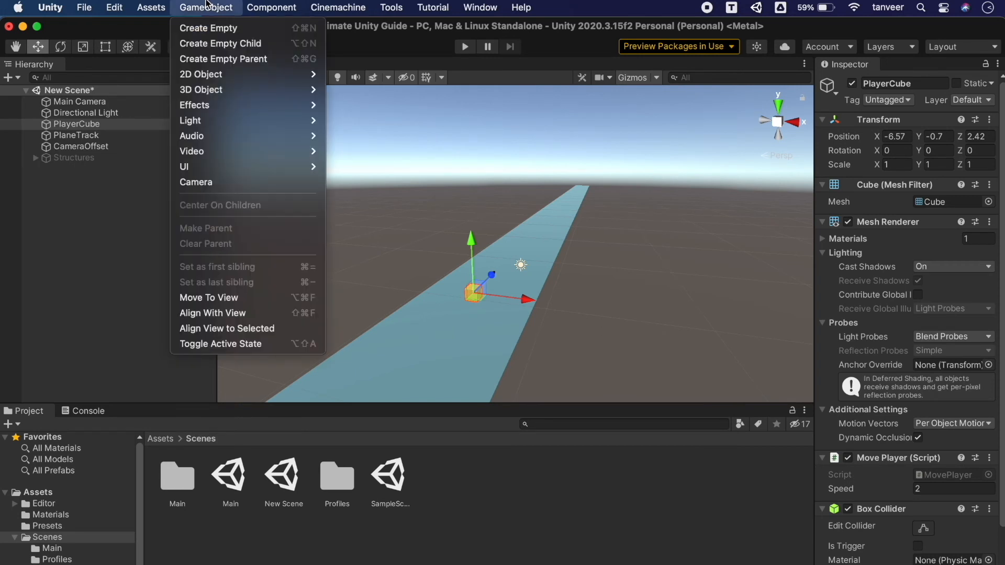
click(266, 333)
alt+drag(396, 305, 408, 329)
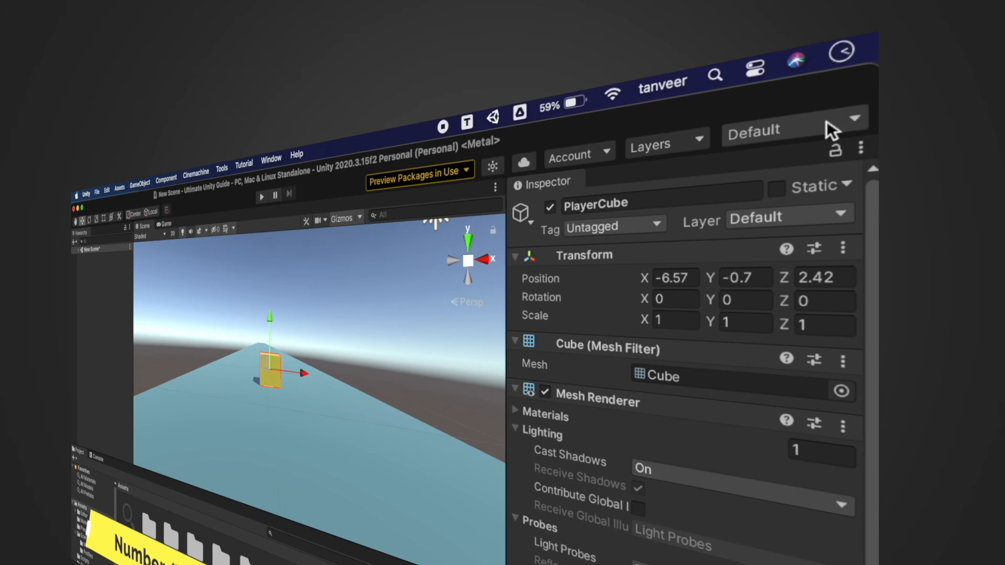
Step: Switch the editor to the 2 by 3 layout and move PlayerCube to about Y 0.85, Z 4.79
click(826, 120)
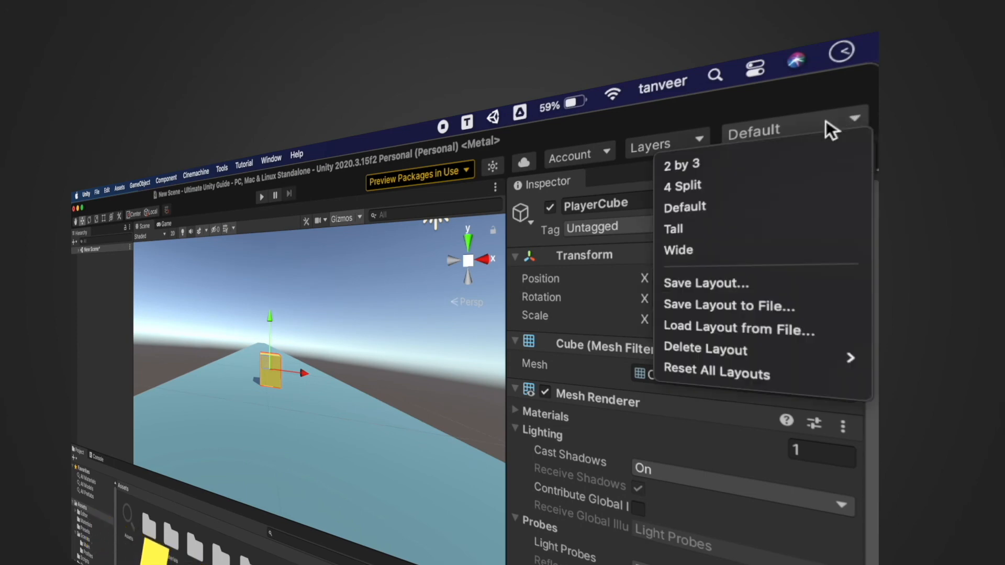
click(703, 166)
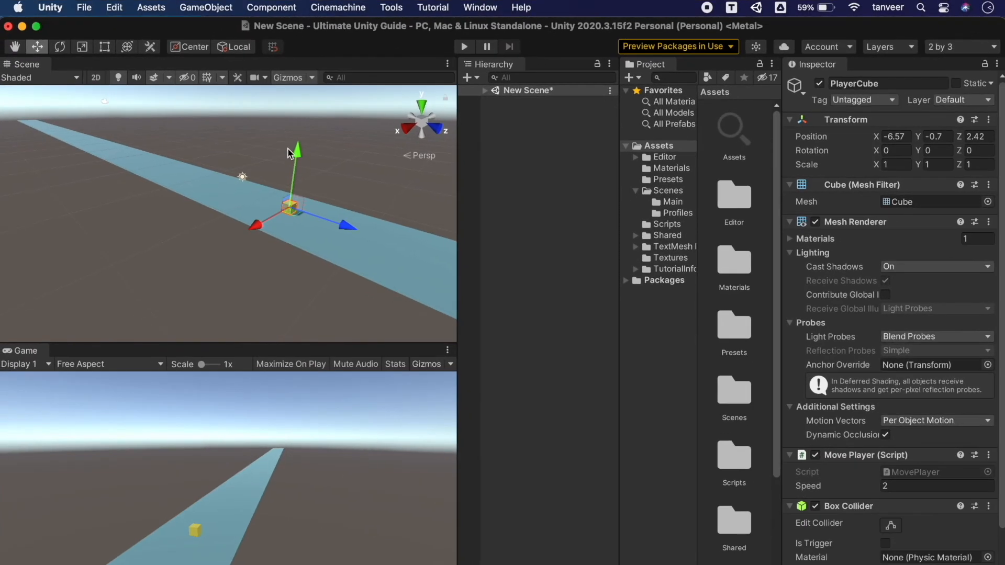
drag(182, 271, 189, 248)
drag(306, 124, 313, 136)
drag(335, 212, 357, 219)
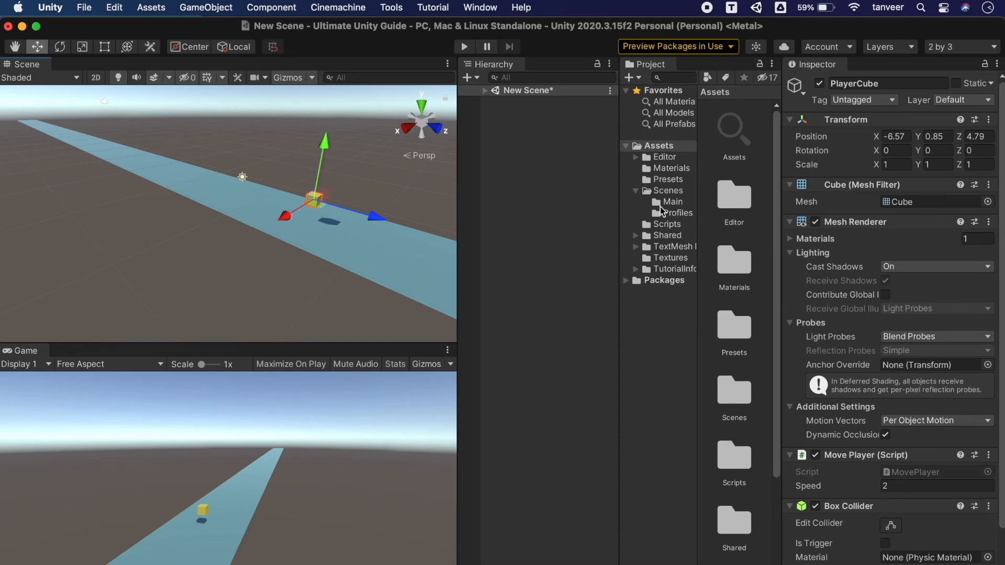
Step: Widen the Project window and display the contents of the Presets folder
drag(617, 273, 534, 287)
click(583, 168)
click(587, 180)
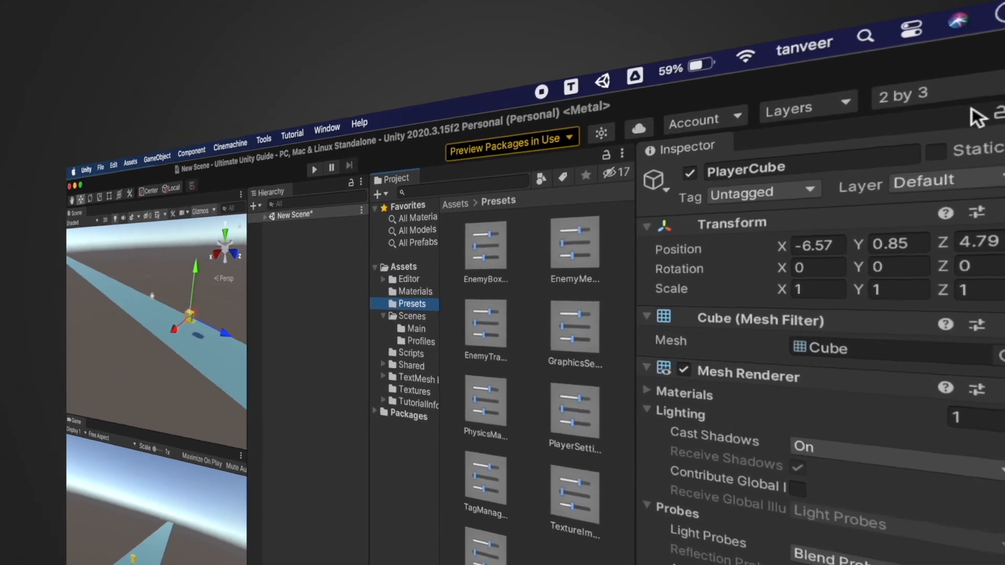
Step: Switch the editor to the 4 Split layout and move PlayerCube to about X -6, Z 1.56 in the top view
click(973, 47)
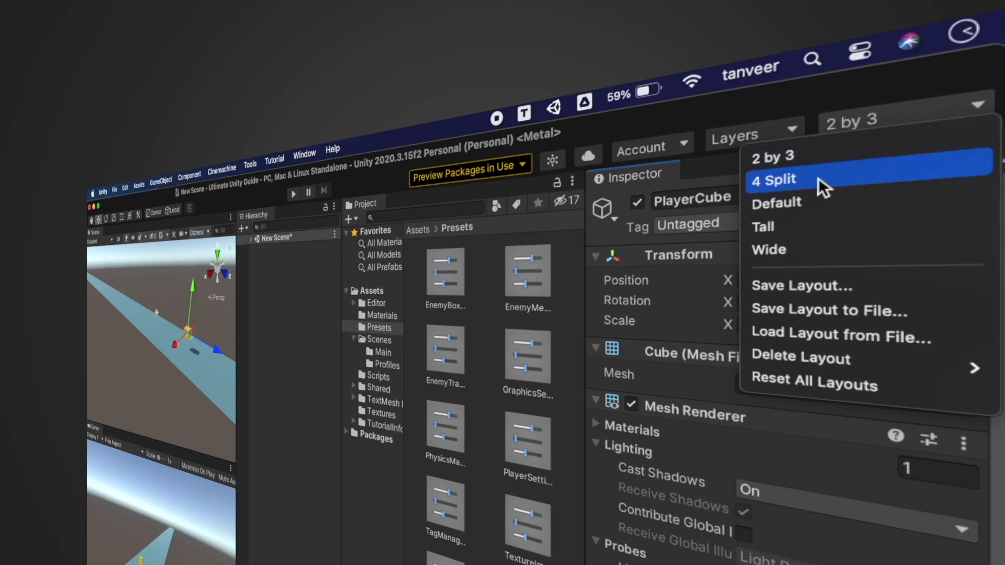
click(816, 179)
drag(158, 426, 160, 390)
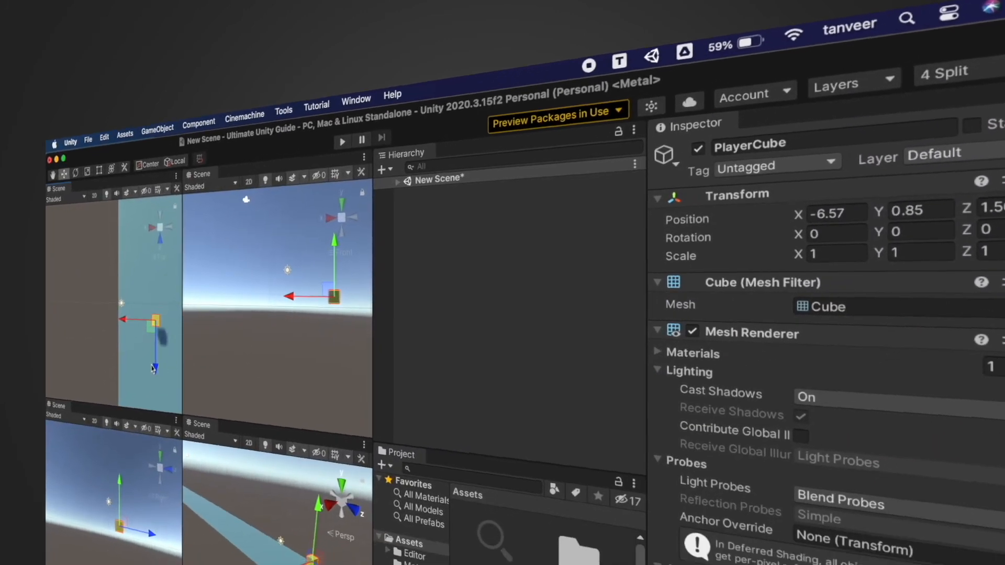
mouse_move(126, 324)
mouse_down()
mouse_move(110, 323)
mouse_move(123, 323)
mouse_up()
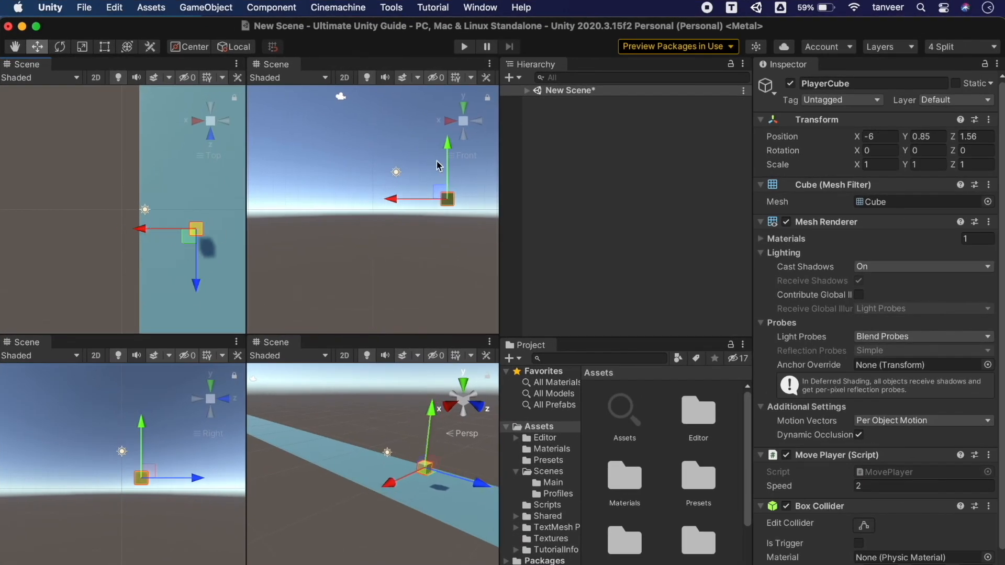
Step: Move PlayerCube to about Y -0.95, Z -0.17 using the front, right and perspective views
drag(447, 173, 448, 181)
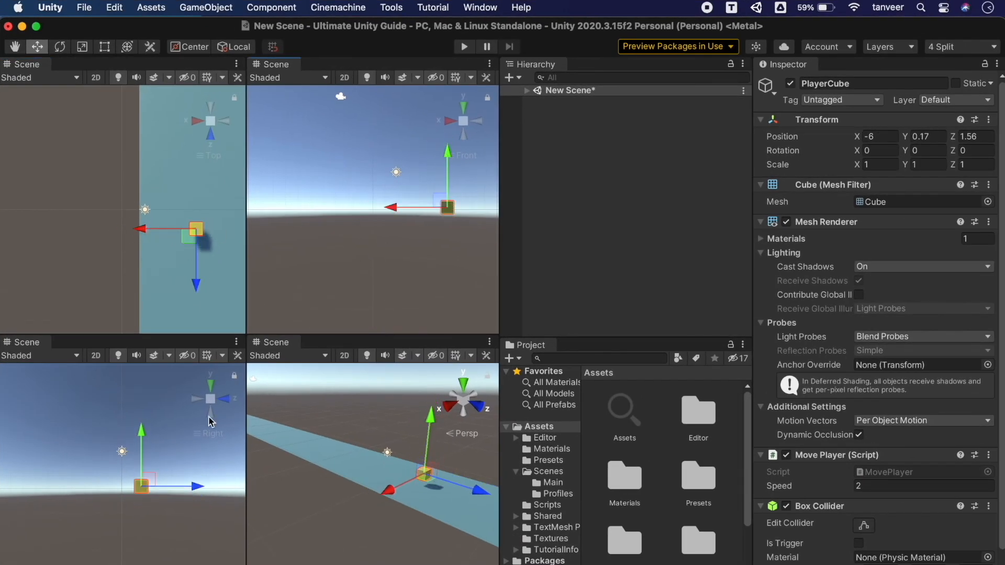
drag(197, 486, 208, 486)
drag(438, 427, 440, 436)
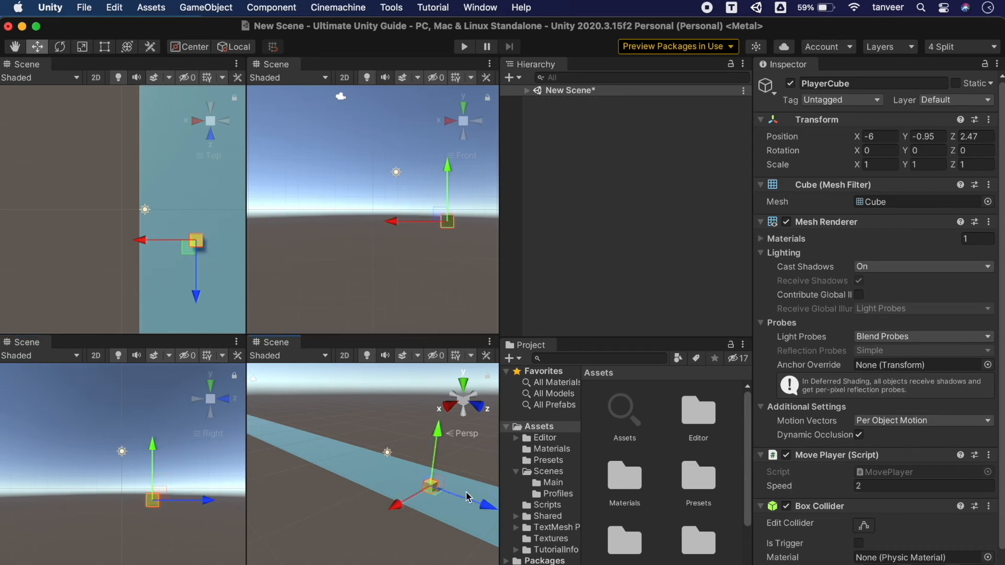
drag(486, 510, 463, 497)
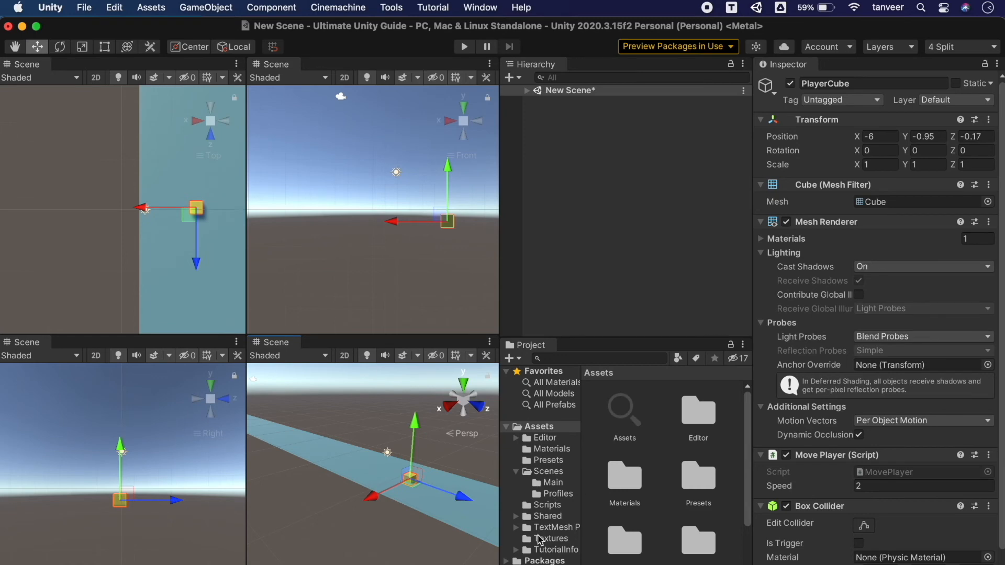
Step: Look through the Editor and Presets folders in the Project window, ending on Presets
click(547, 461)
click(546, 440)
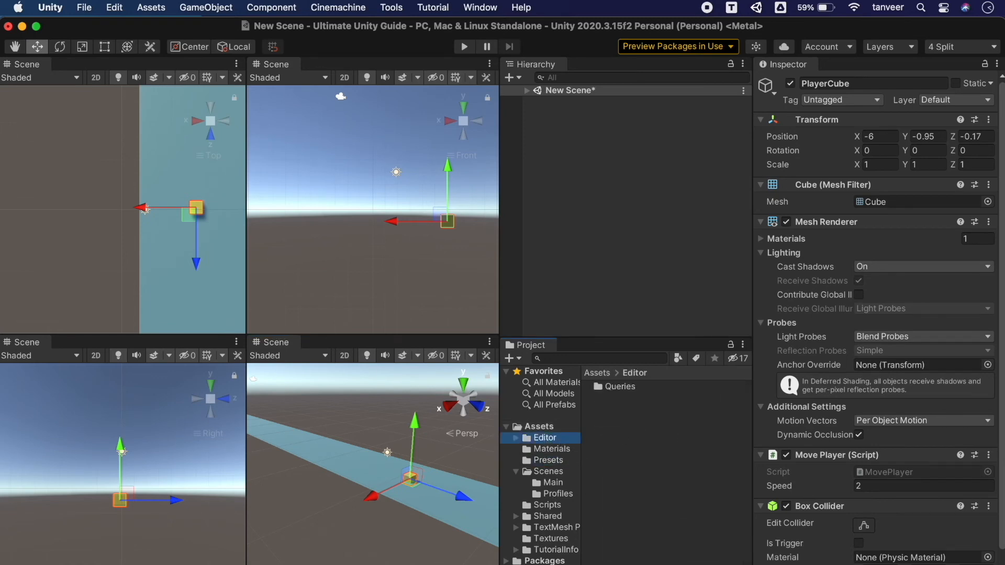
click(548, 461)
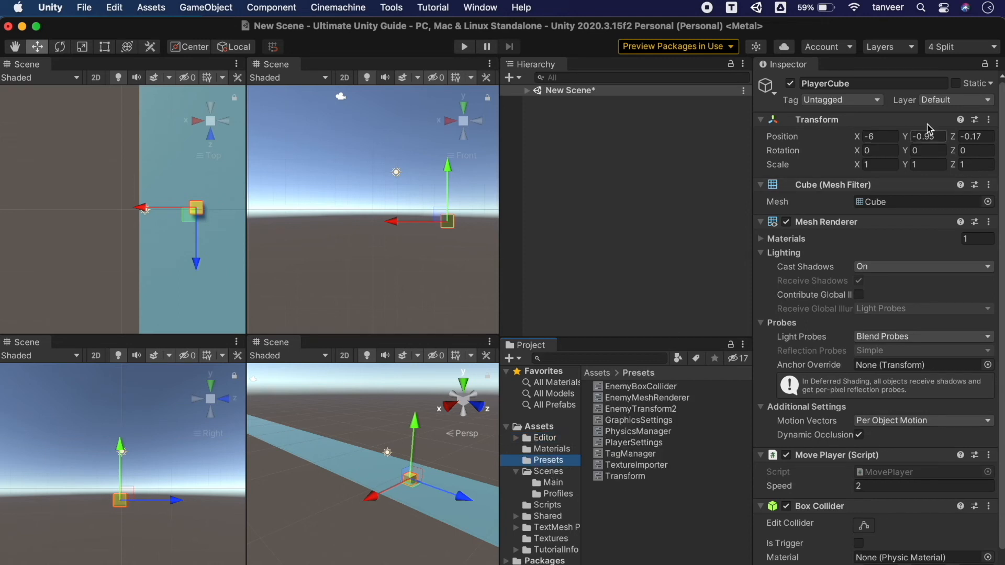
Step: Switch the editor to the Default layout and on to the Tall layout, and display the contents of the Materials folder
click(968, 47)
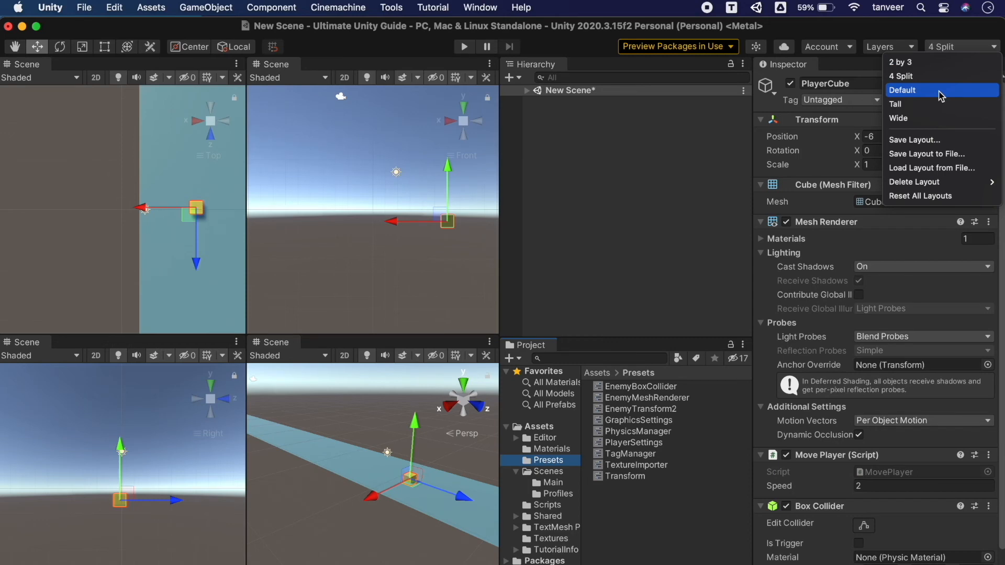
click(940, 90)
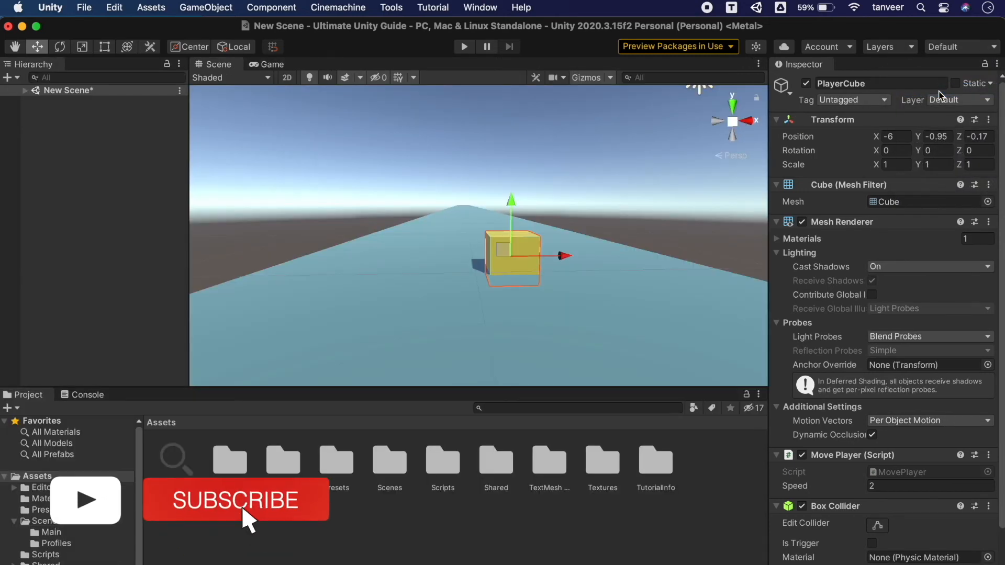
click(987, 47)
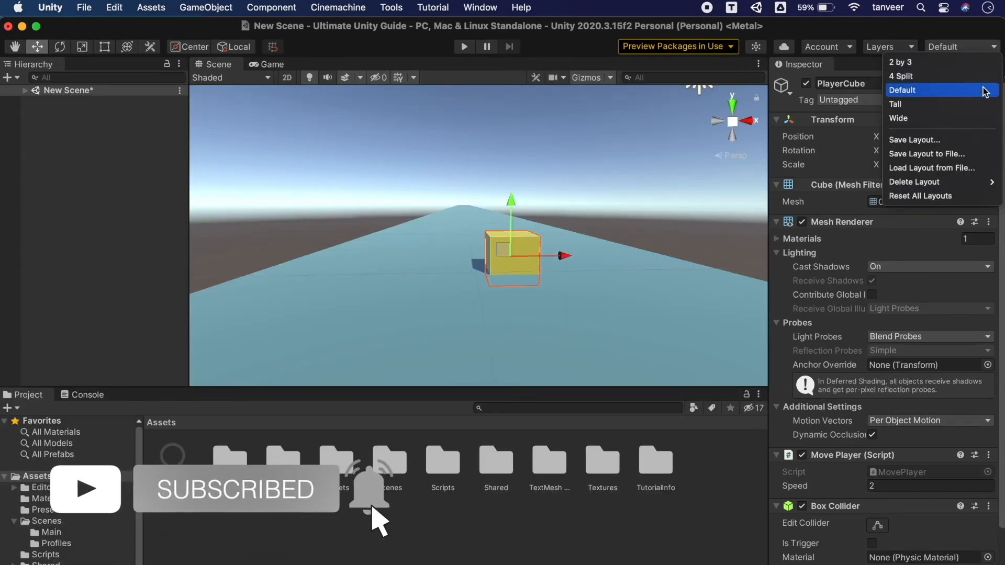
click(984, 103)
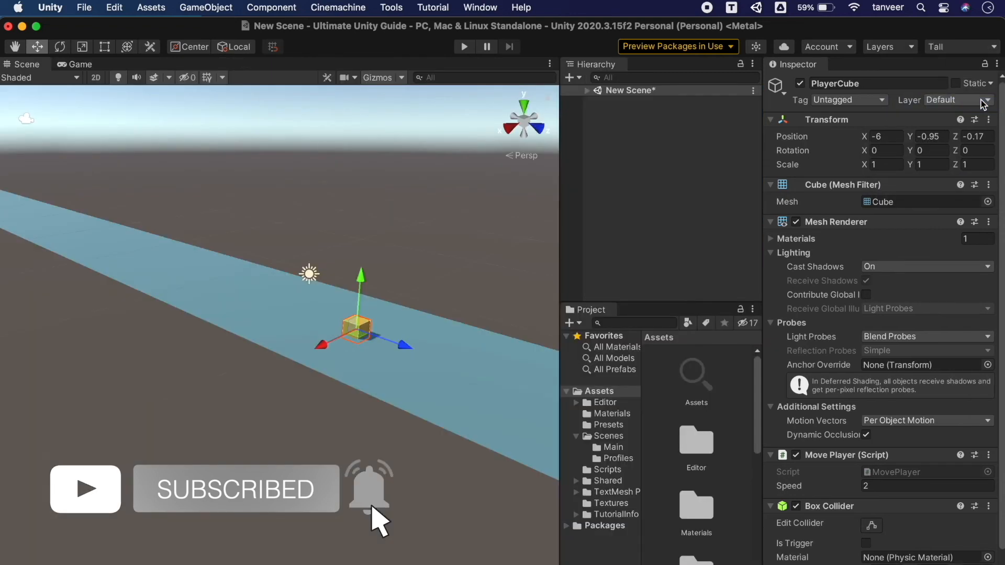
click(612, 413)
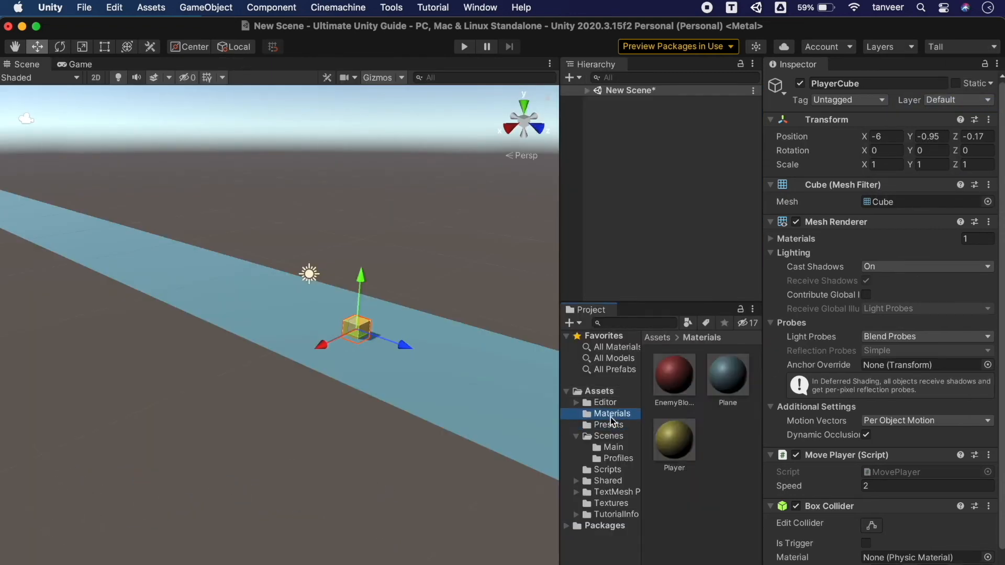
Step: Switch the editor to the Wide layout and widen the folder tree in the Project window
click(986, 57)
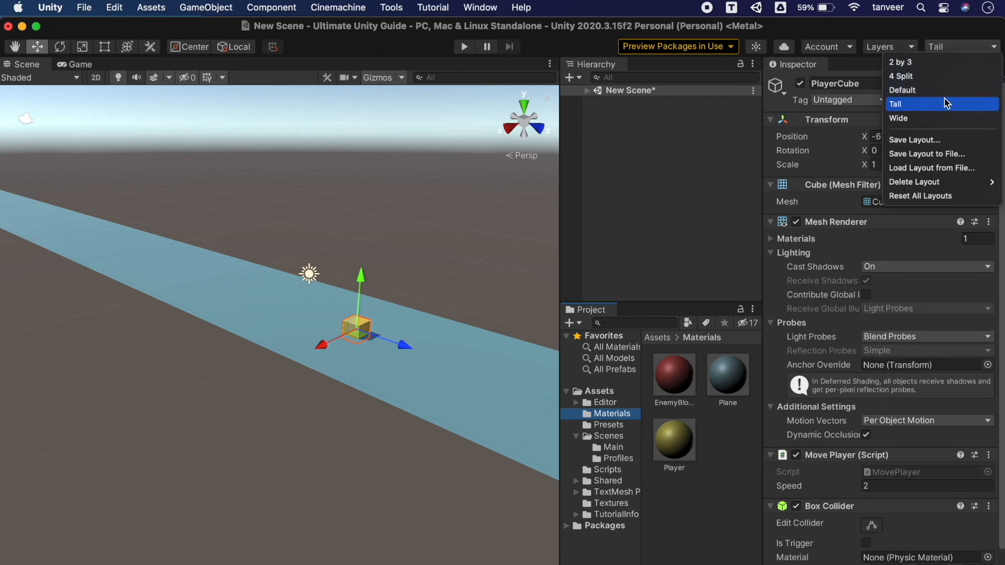
click(937, 118)
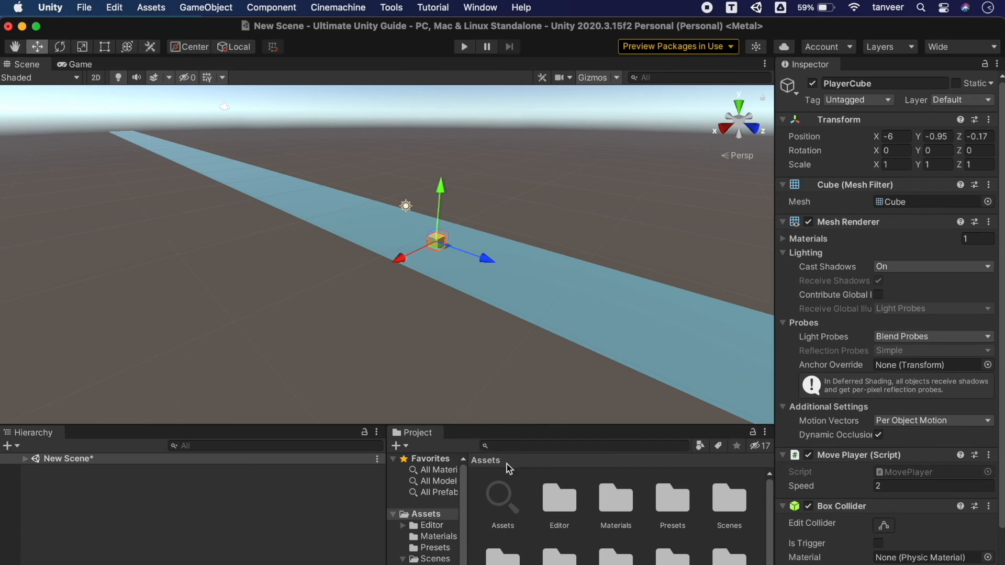
drag(462, 503, 507, 504)
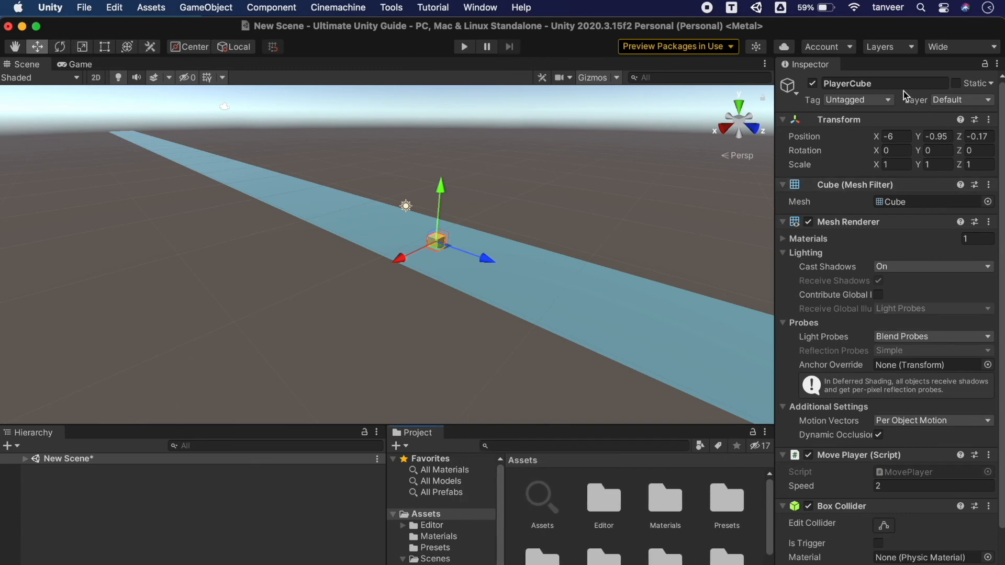
Step: Dock the Hierarchy window between the Scene view and the Inspector, expand New Scene and select PlaneTrack
click(984, 51)
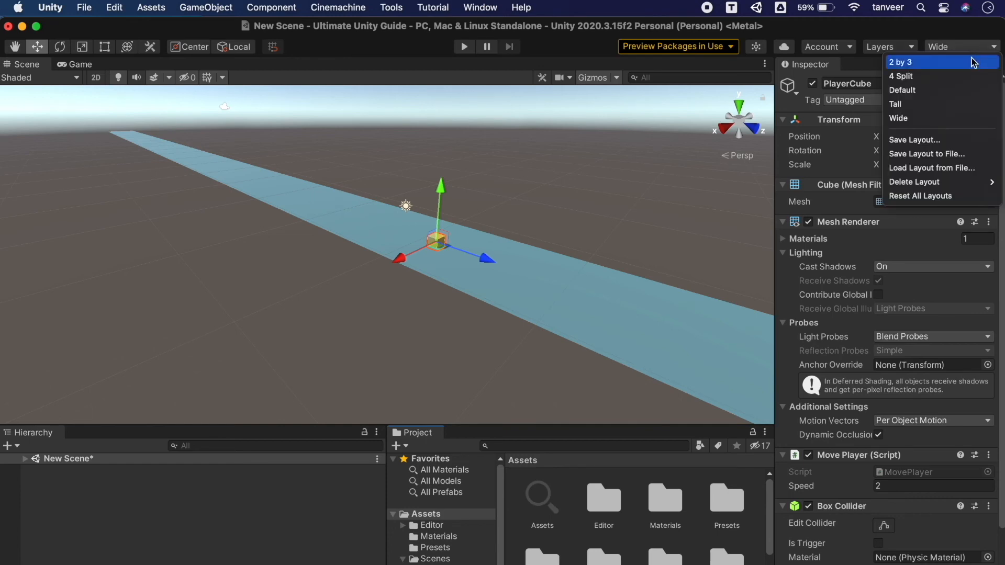
click(44, 435)
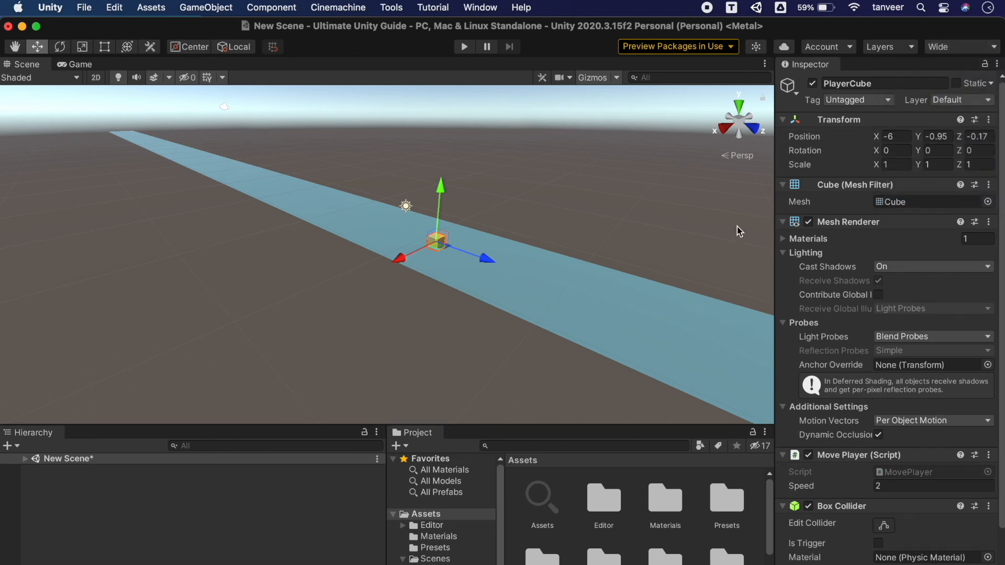
drag(56, 436, 681, 264)
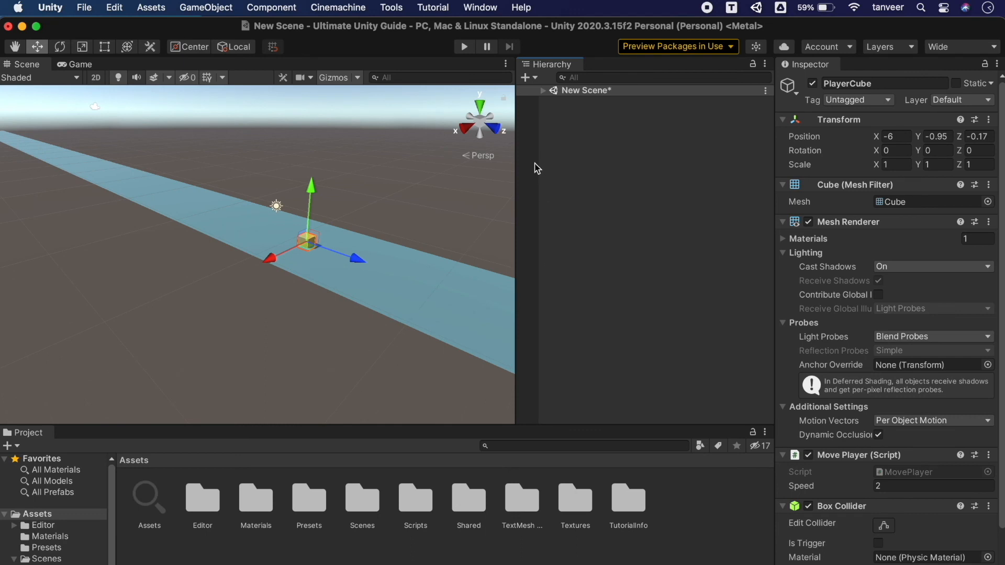
click(544, 90)
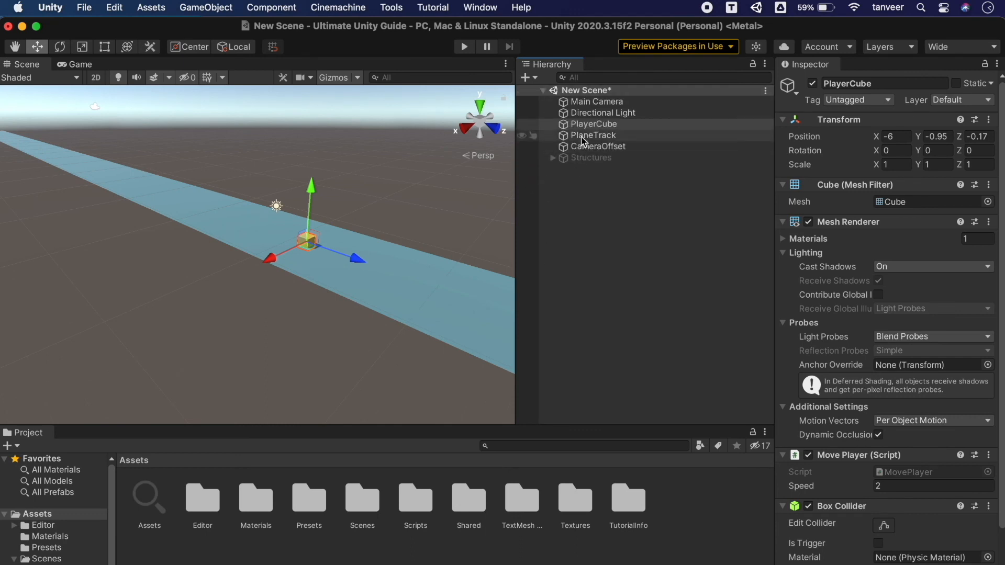
click(586, 135)
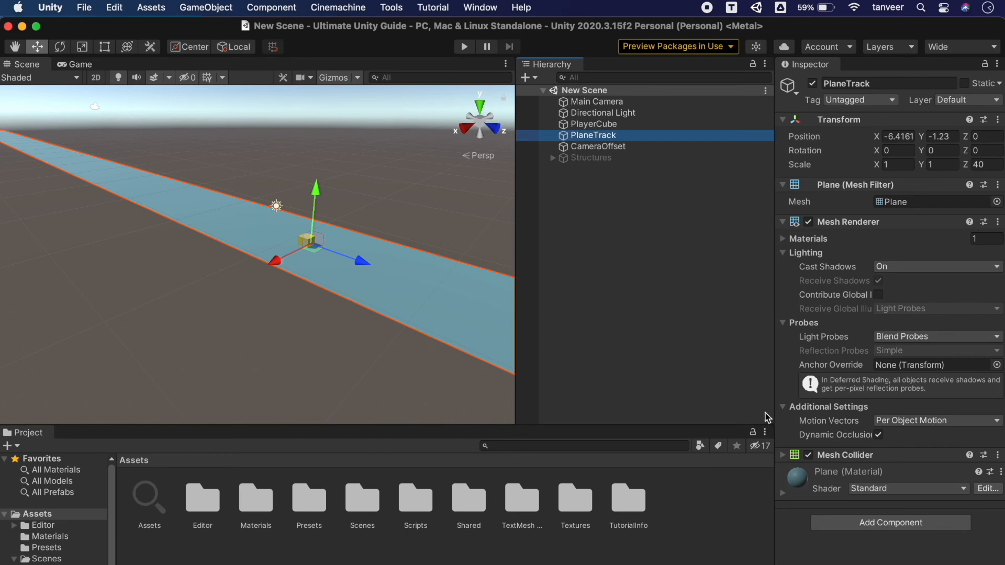
Step: Save the current window arrangement as a new editor layout named MyLayout
click(954, 48)
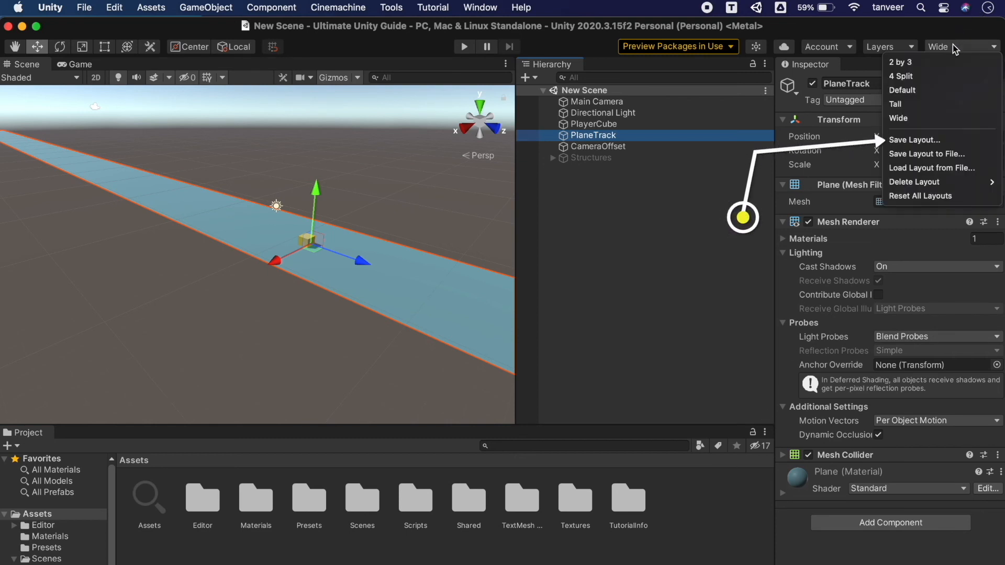
click(946, 140)
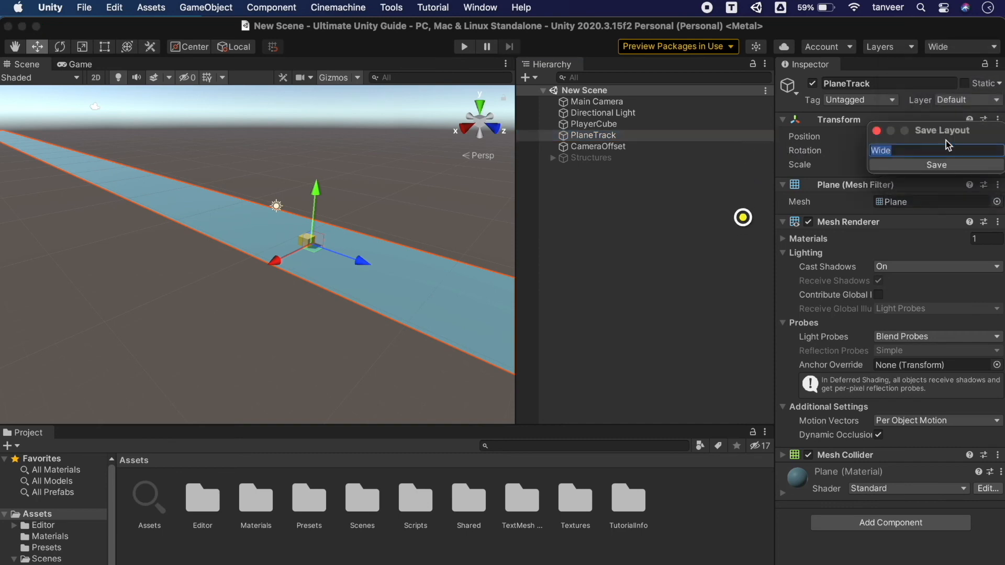
text(MyVid)
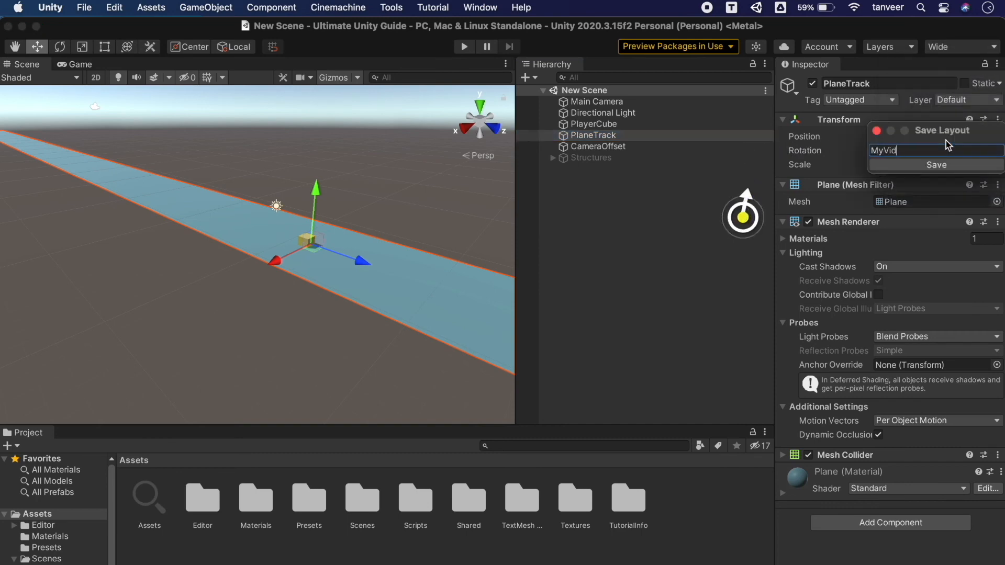
key(BackSpace)
key(BackSpace)
key(BackSpace)
text(Layout)
key(Return)
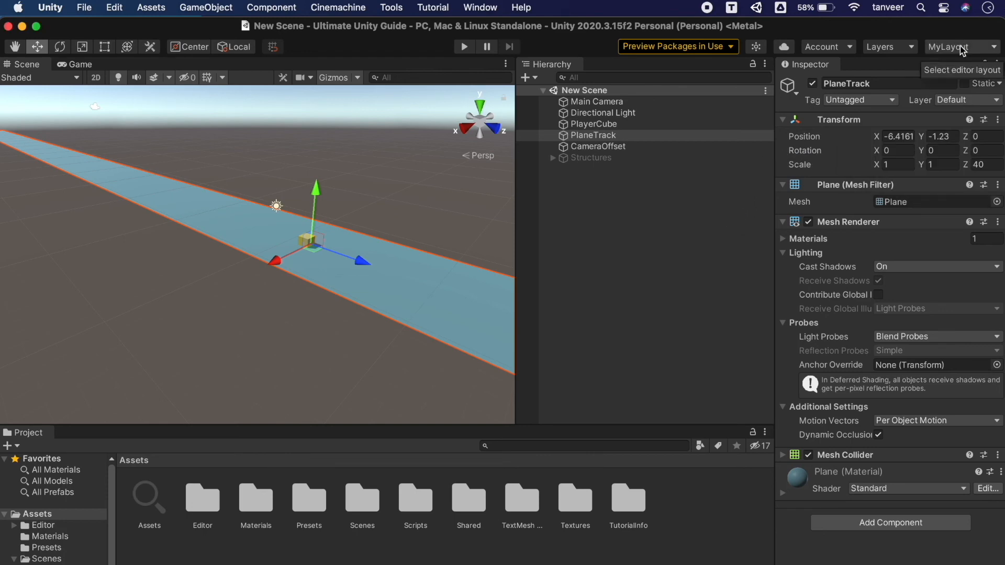
Step: Dock the Game window below the Scene view with the Project window beside it, and adjust the width between the Scene view and Hierarchy
drag(512, 216, 288, 217)
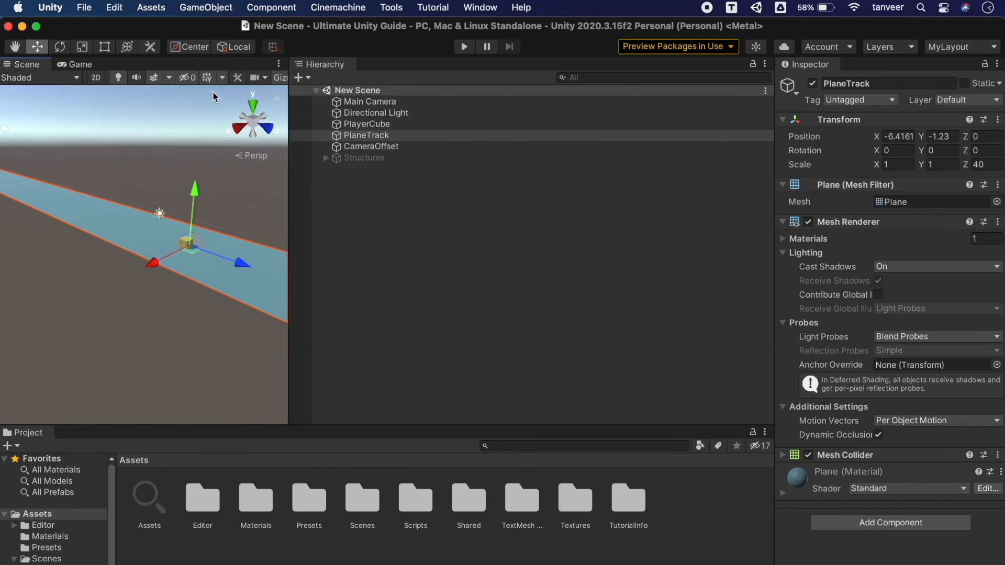
mouse_move(86, 65)
mouse_down()
mouse_move(145, 271)
mouse_move(253, 389)
mouse_up()
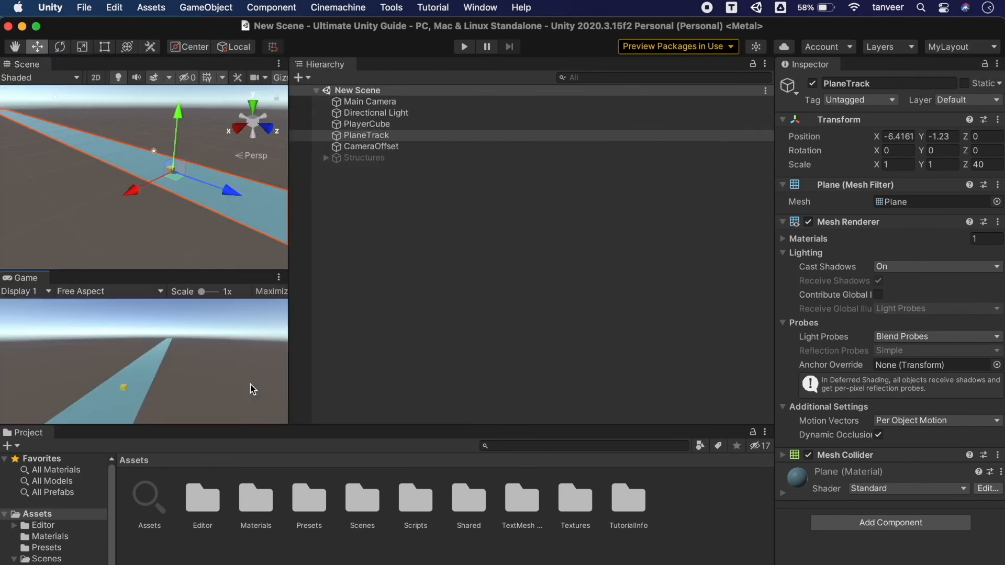
drag(30, 434, 267, 381)
drag(305, 341, 591, 339)
Step: Switch the editor to the Default layout and back to the saved MyLayout arrangement
click(969, 50)
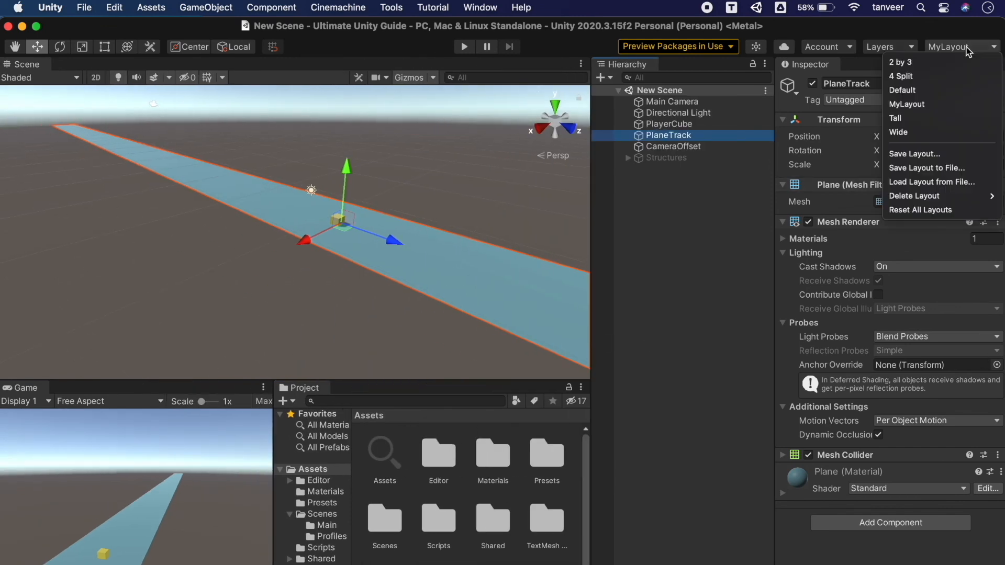
click(937, 90)
click(959, 49)
click(946, 104)
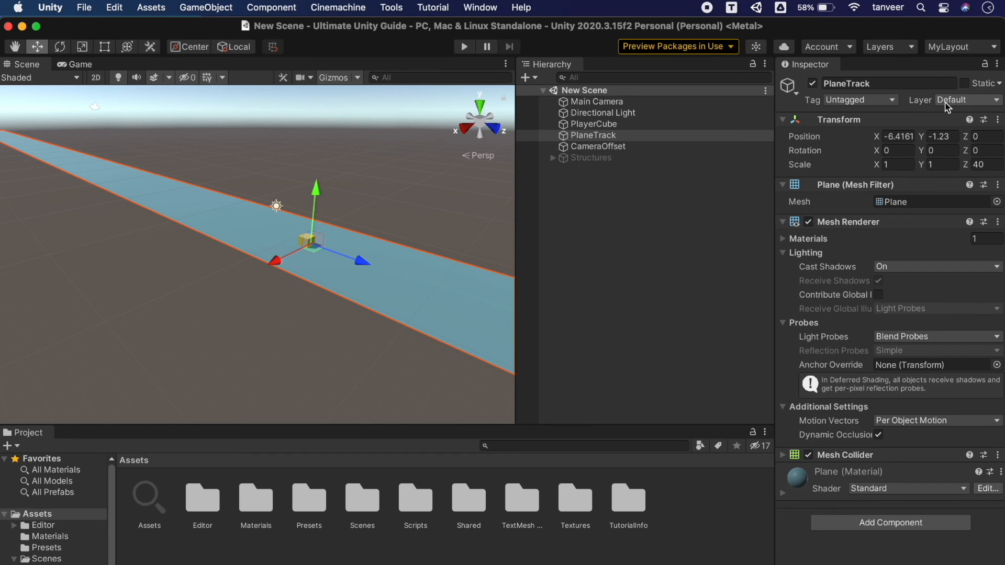
Step: Save the current layout to a file named layout in the Ultimate Unity Guide folder
click(967, 47)
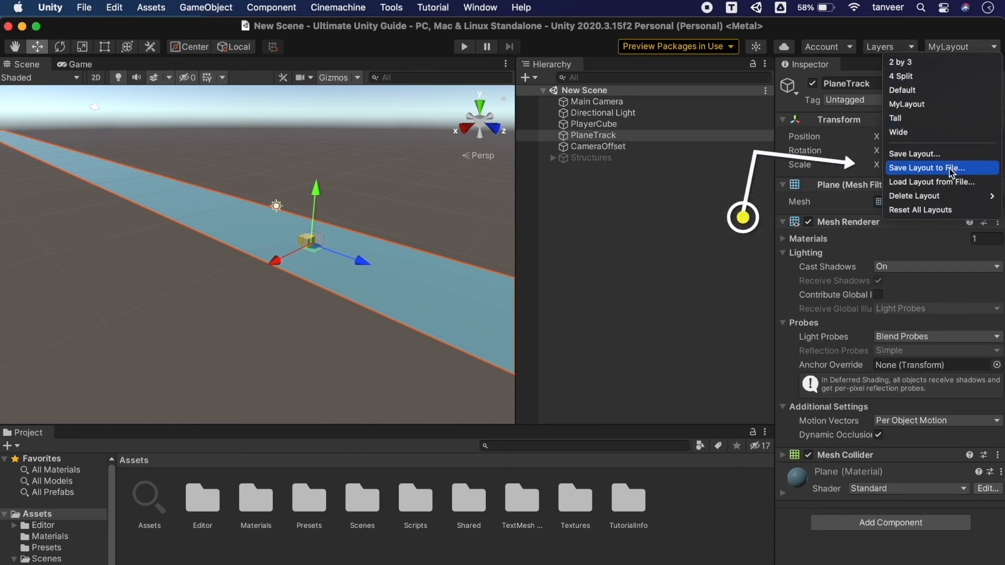
click(966, 168)
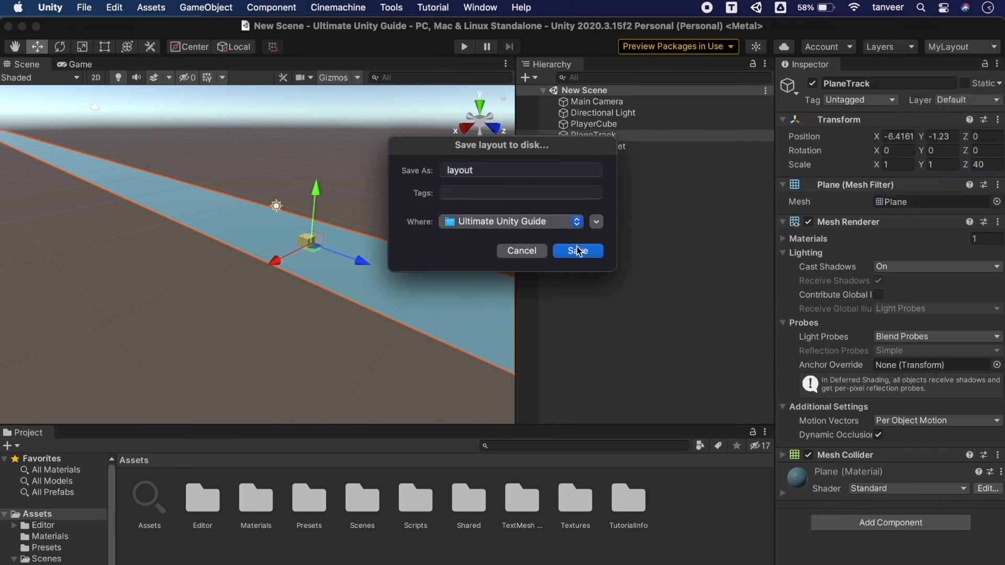
click(578, 251)
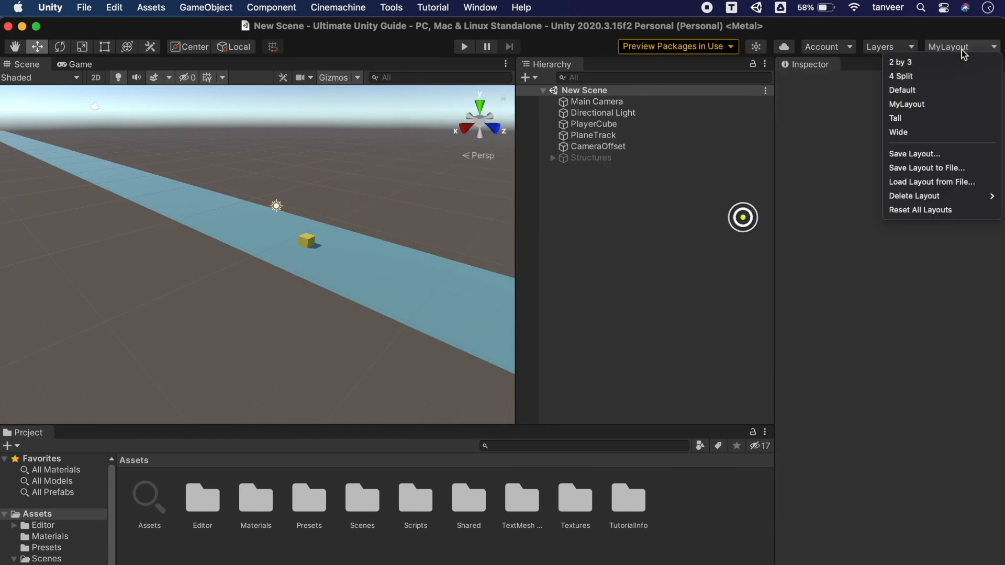
Step: Load the editor layout from the file layout.wlt in the Ultimate Unity Guide folder
click(940, 183)
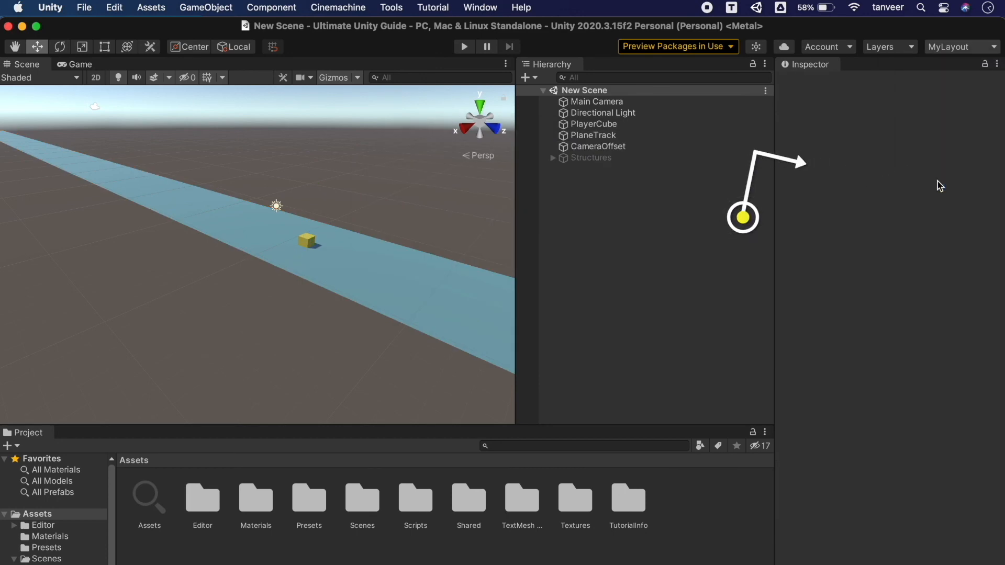
click(379, 273)
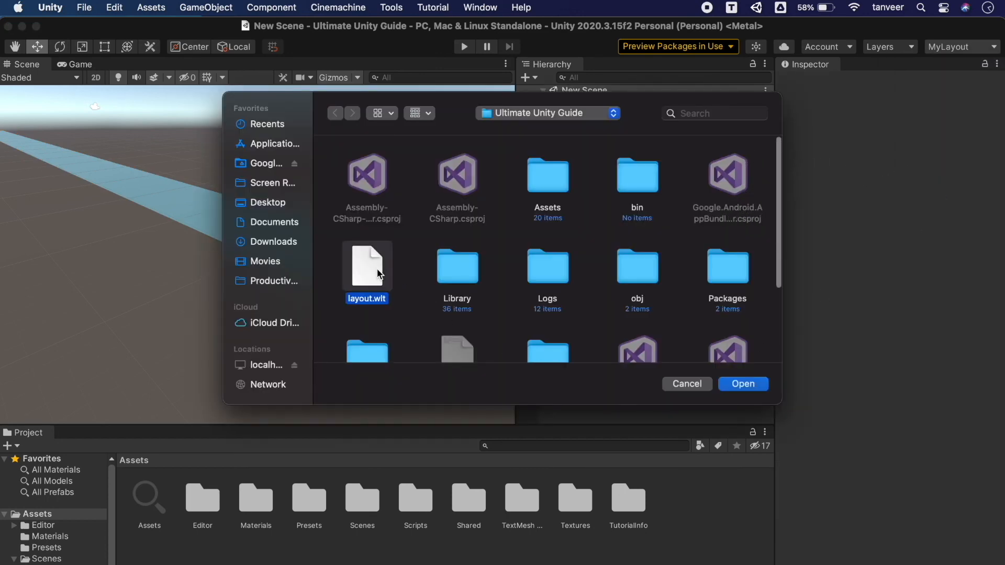
click(747, 385)
Step: Delete the saved MyLayout window layout
click(990, 53)
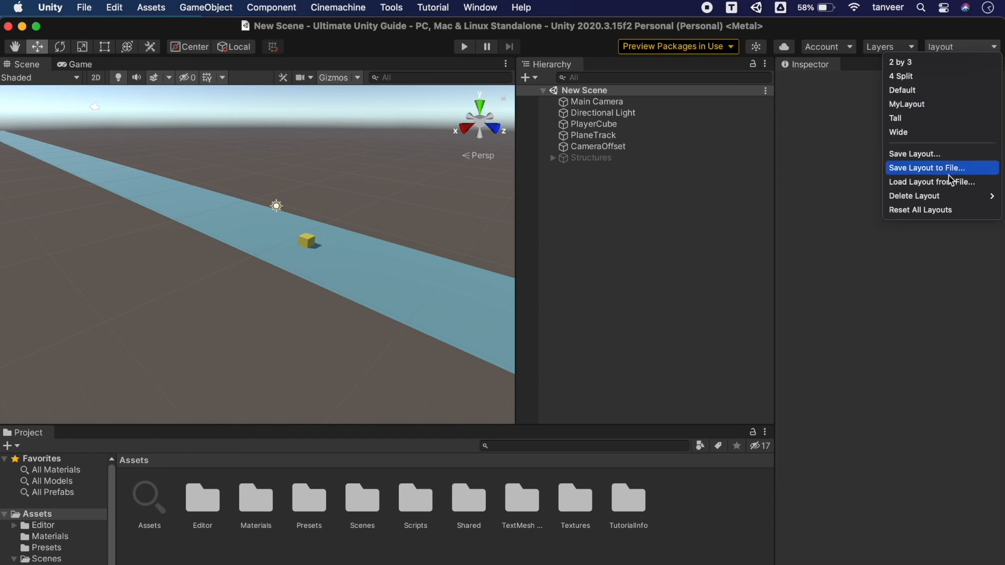
mouse_move(919, 203)
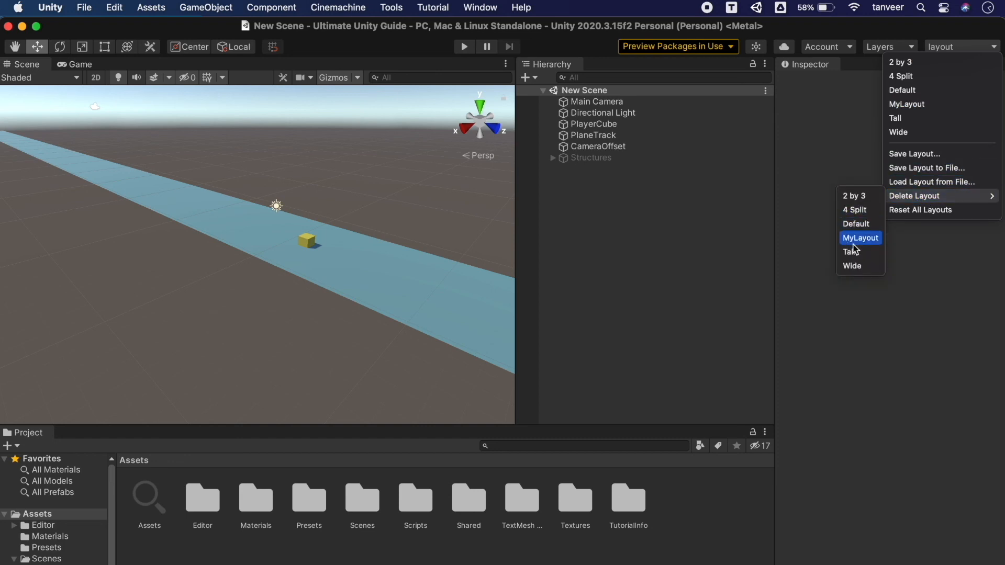
click(872, 238)
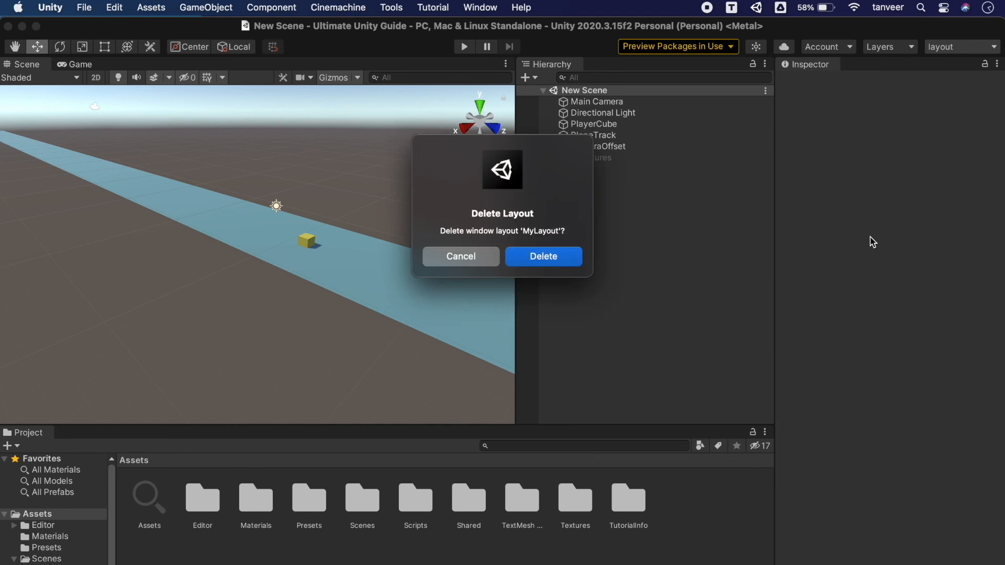
click(561, 259)
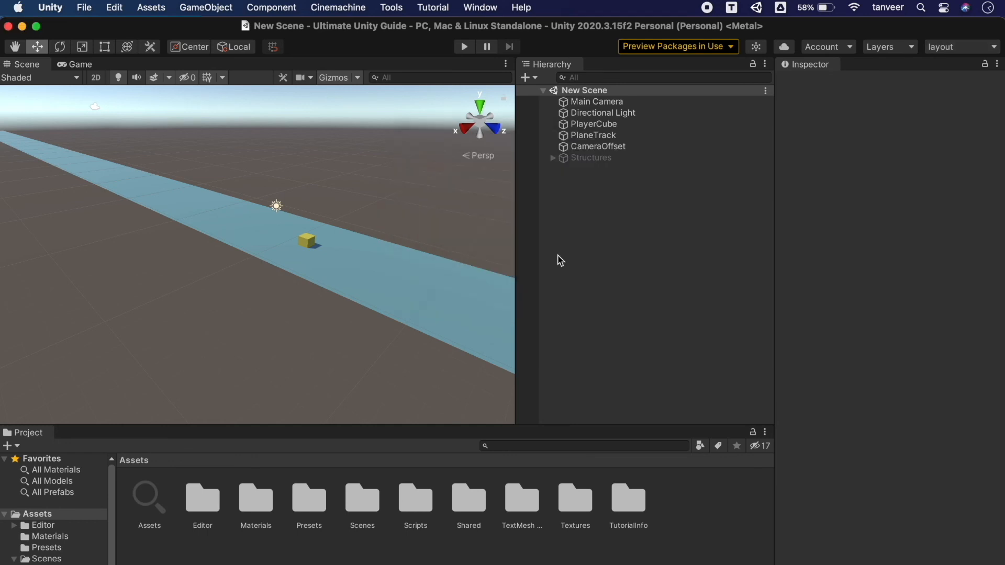
Step: Switch the editor to the Default layout and reset all layouts
click(959, 46)
click(927, 99)
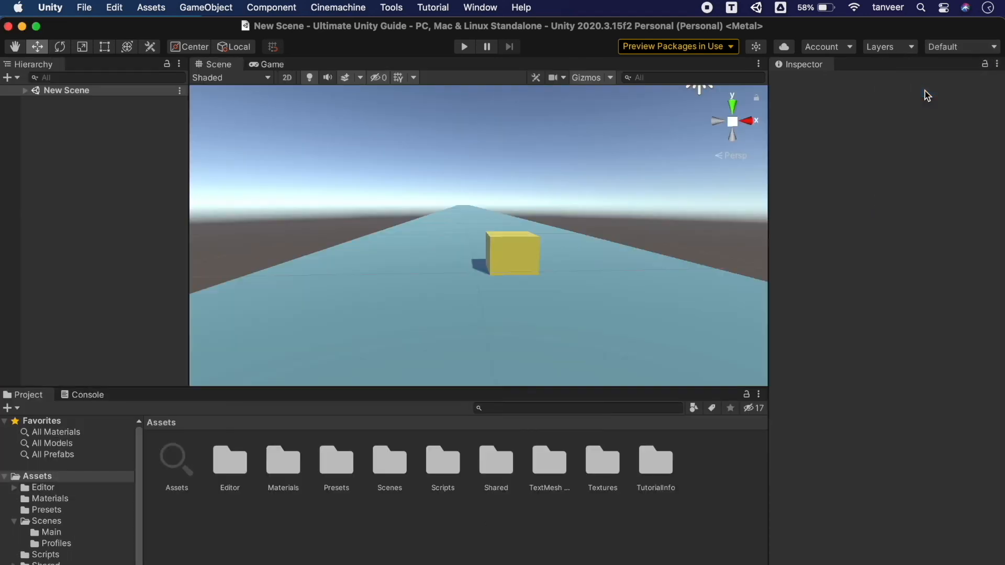
click(952, 48)
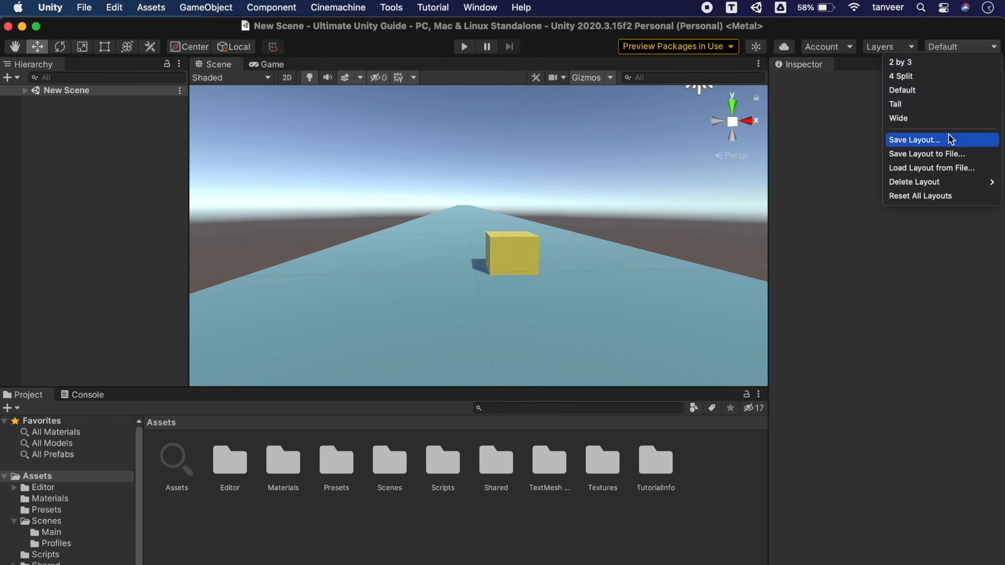
mouse_move(985, 188)
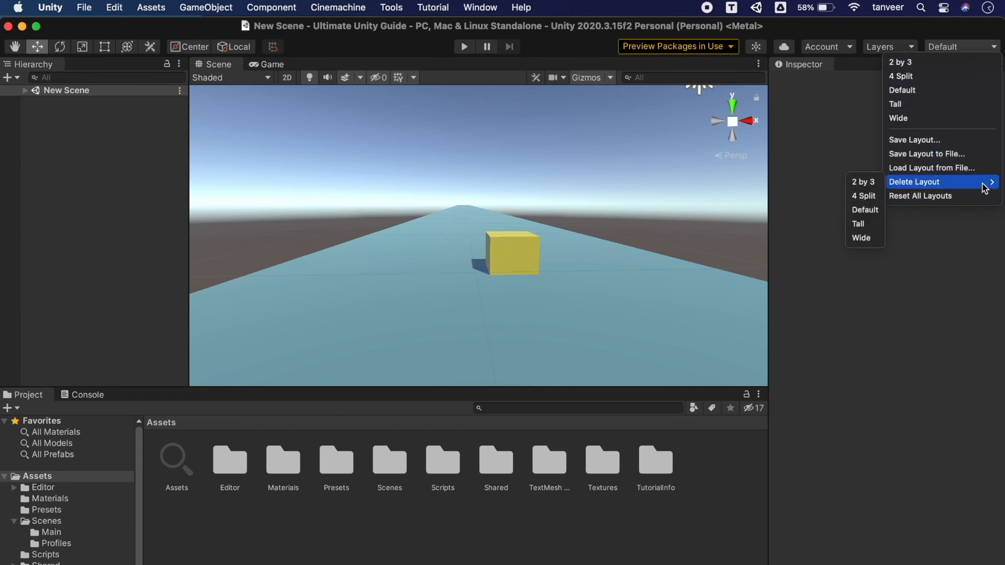
click(962, 197)
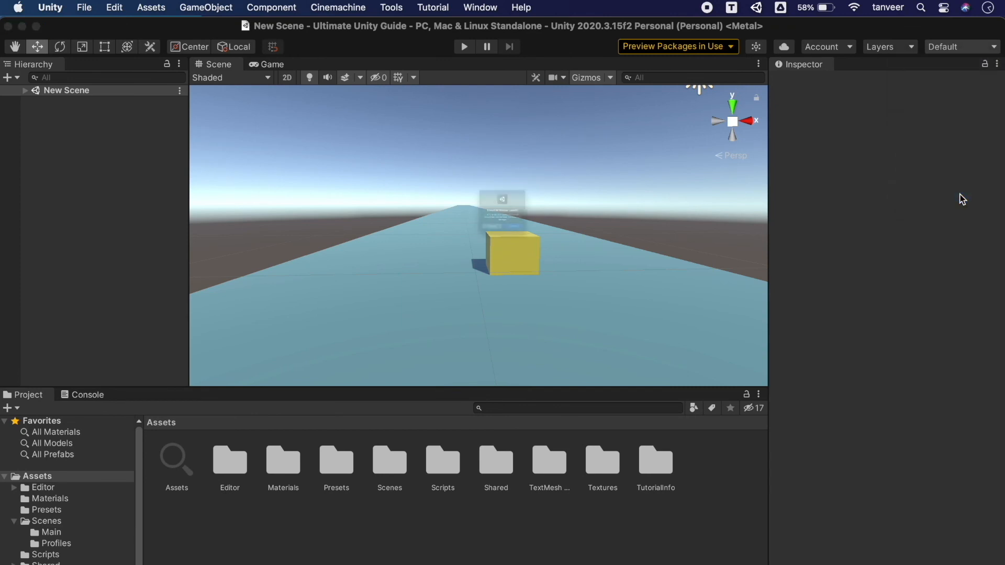
click(579, 276)
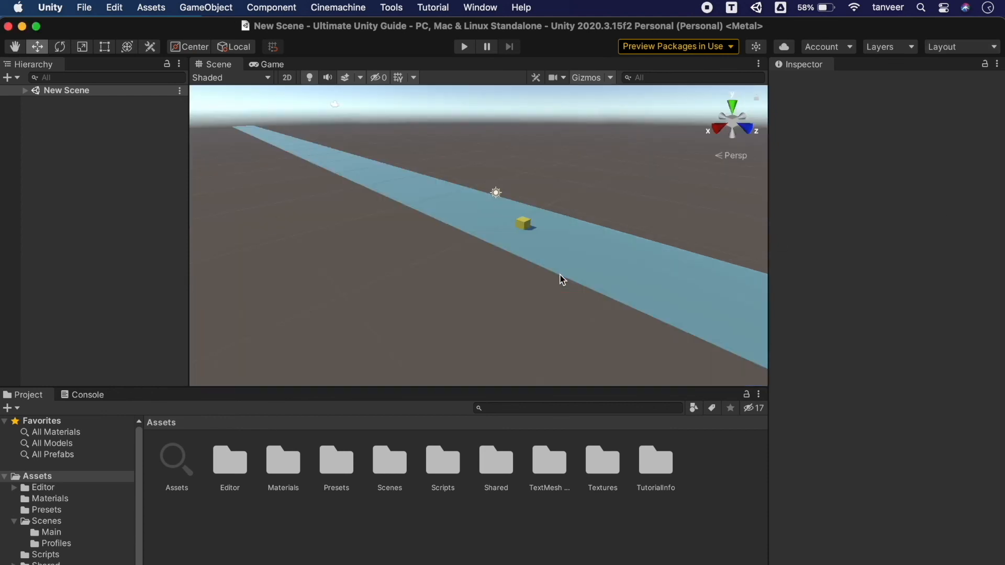